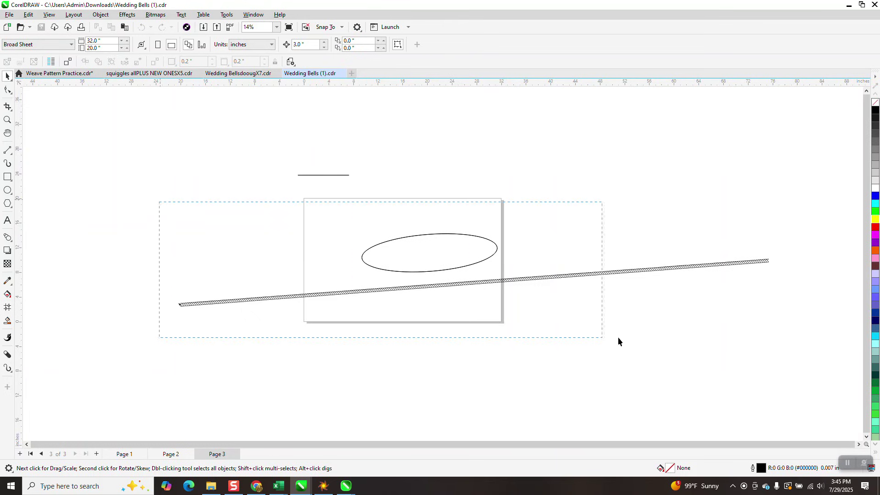
Rotate the ellipse and the rope together about 3 degrees clockwise, bringing the rope closer to horizontal
left_click_drag(618, 338, 788, 339)
left_click(476, 269)
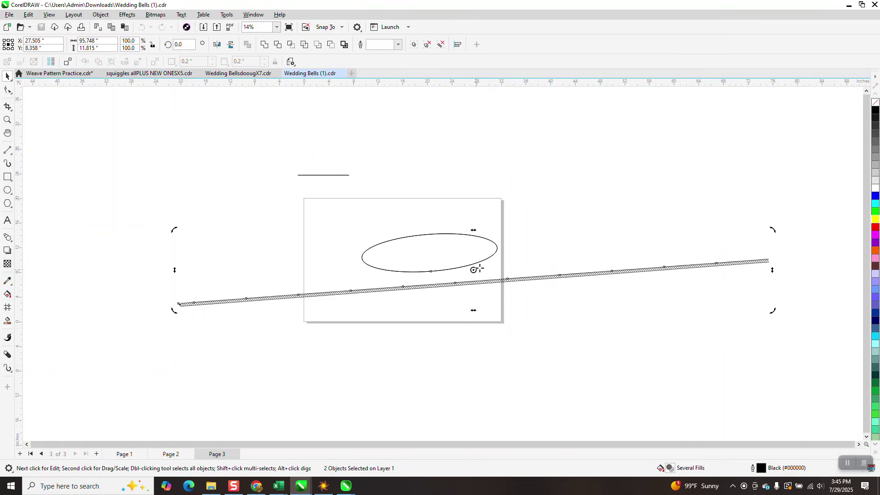
left_click_drag(772, 231, 774, 249)
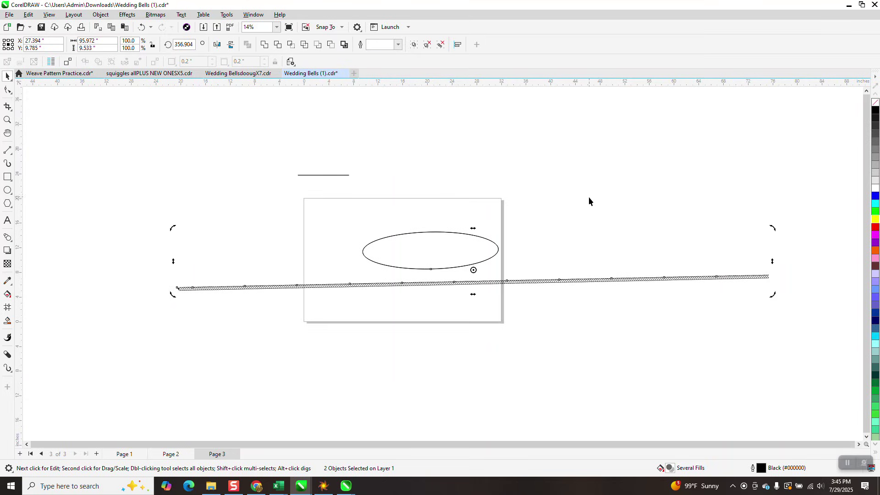
Examine the curve nodes around the whole ellipse with the Shape tool, selecting all of them
left_click(8, 121)
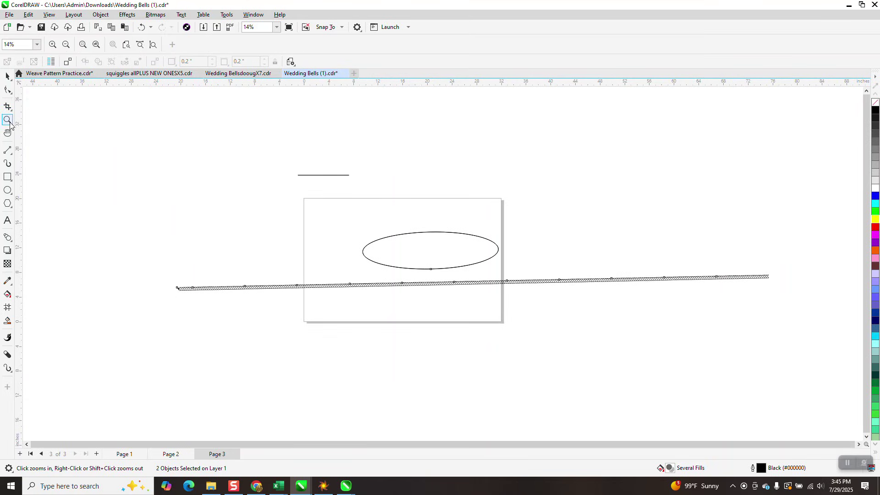
left_click_drag(385, 245, 569, 303)
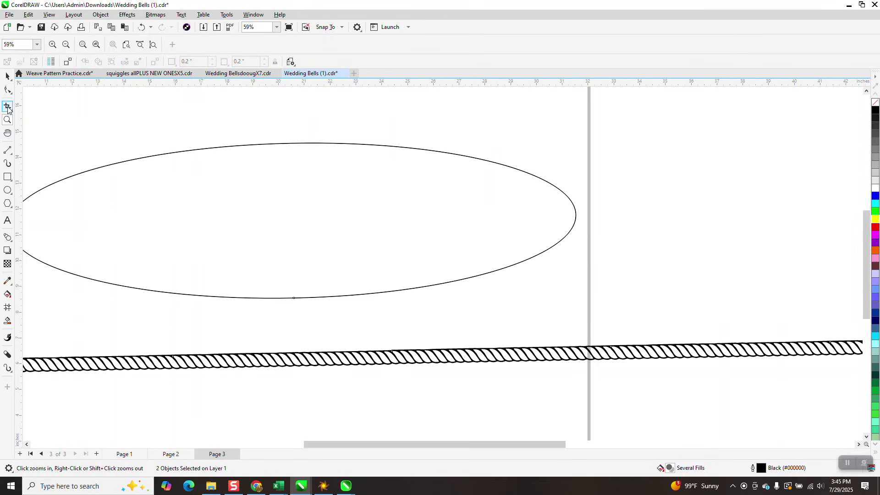
left_click(7, 77)
left_click(7, 90)
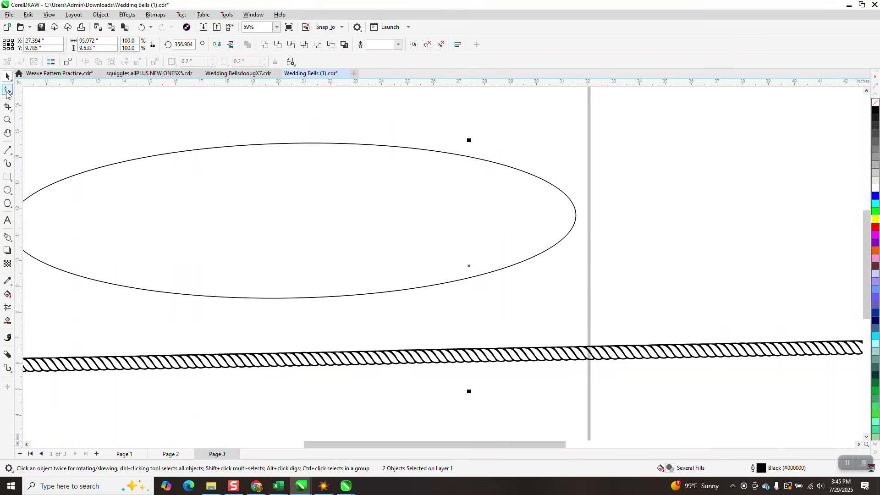
left_click(238, 147)
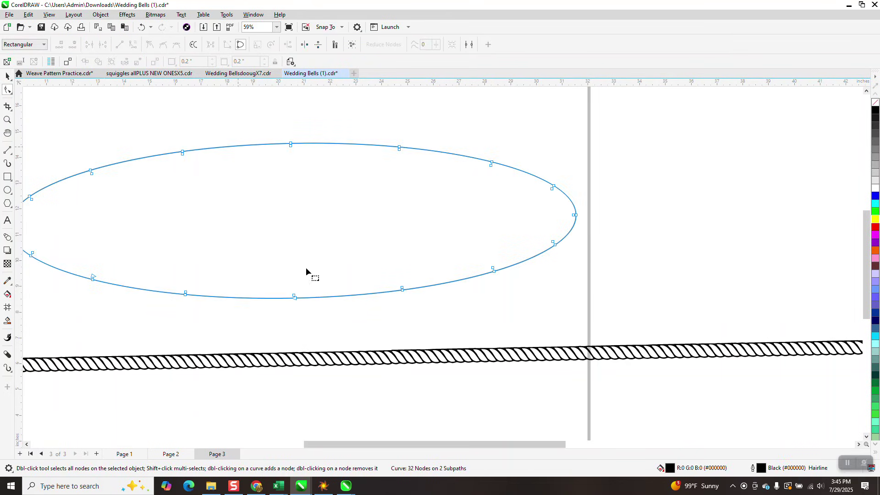
scroll(314, 297, "down", 1)
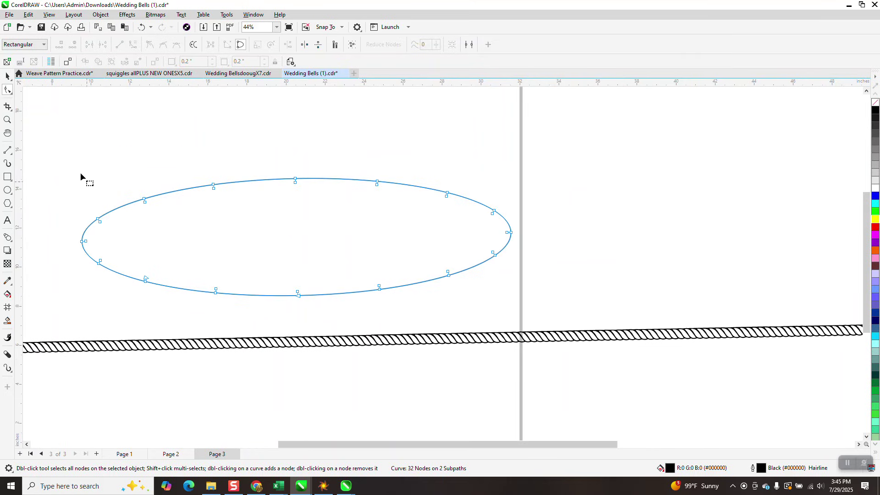
left_click_drag(68, 176, 514, 303)
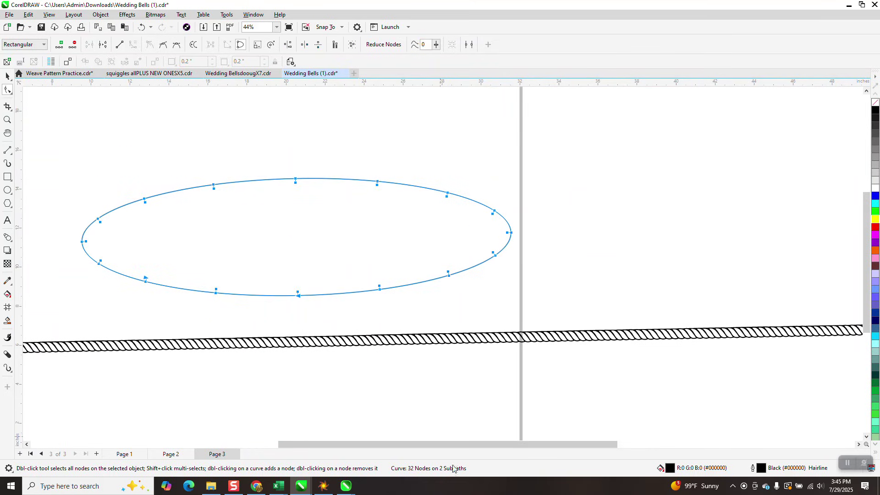
scroll(353, 249, "down", 3)
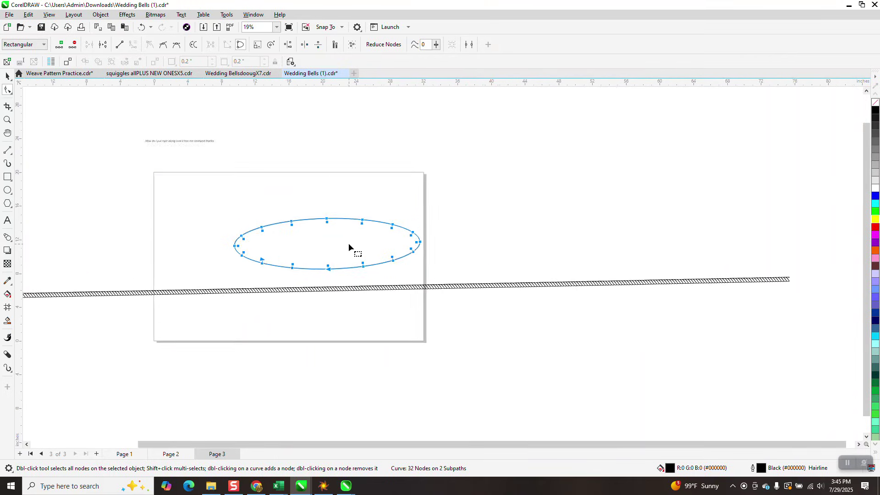
scroll(349, 243, "down", 1)
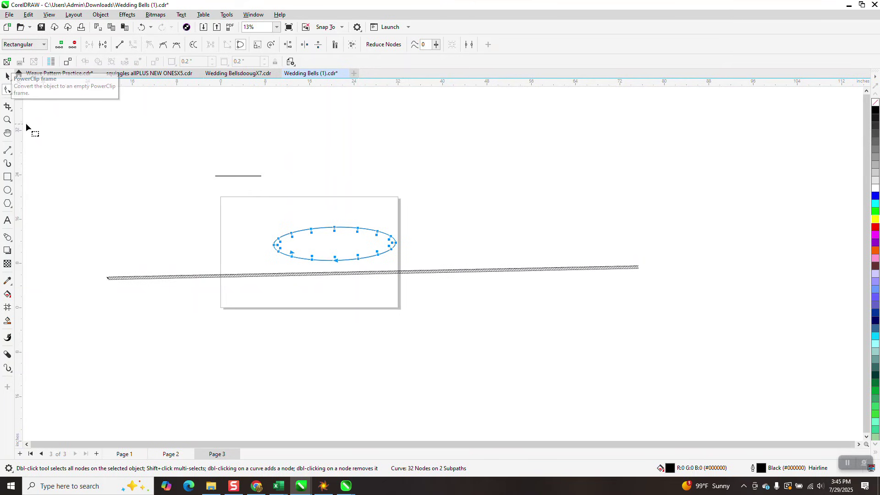
Inspect the rope's strand pattern up close and remove the PowerClip frame from the ellipse
left_click(7, 120)
left_click_drag(267, 267, 304, 282)
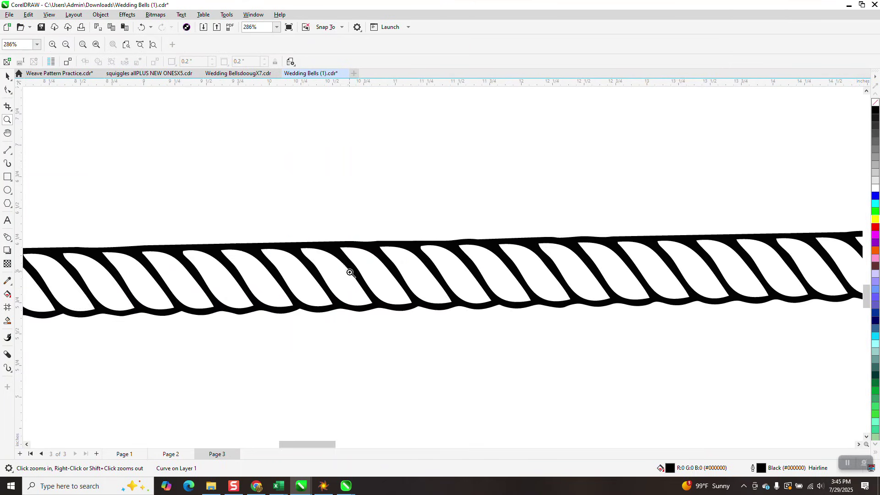
scroll(344, 256, "down", 5)
scroll(344, 255, "down", 2)
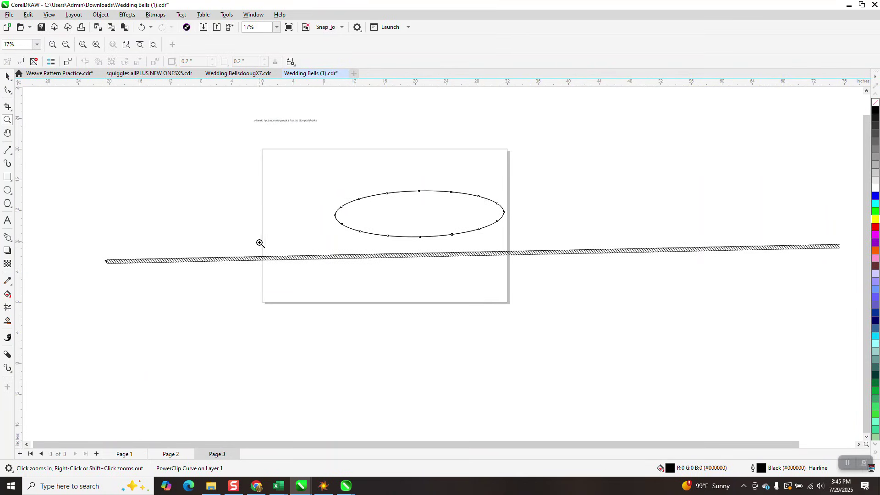
left_click_drag(257, 243, 288, 273)
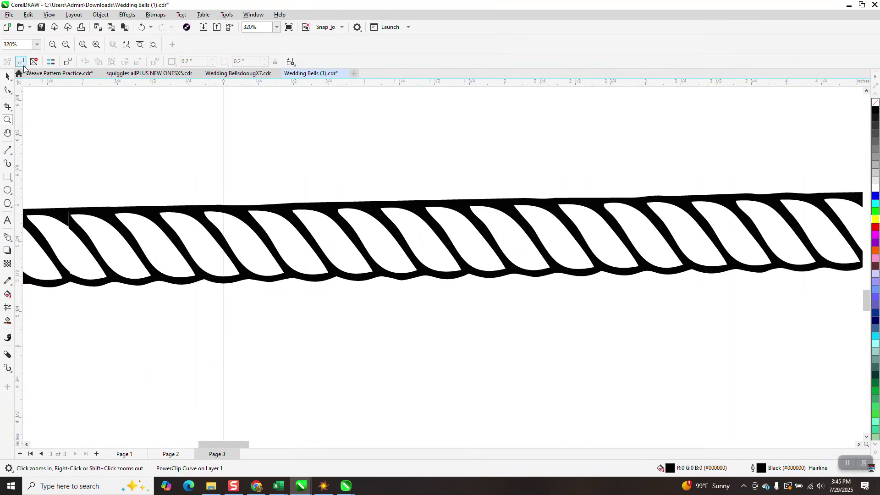
left_click(34, 61)
Create a shape from one strand gap near the page's left edge with Smart Fill and place it below the rope without a fill
scroll(253, 250, "down", 6)
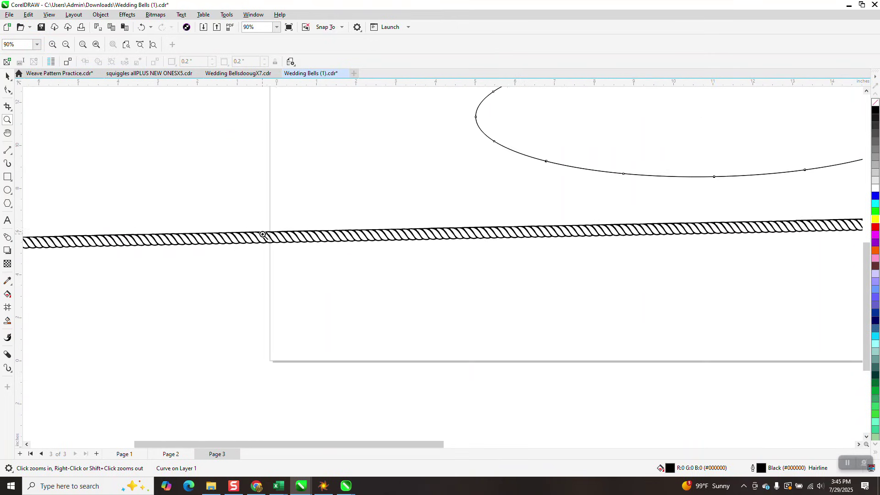
scroll(263, 234, "down", 5)
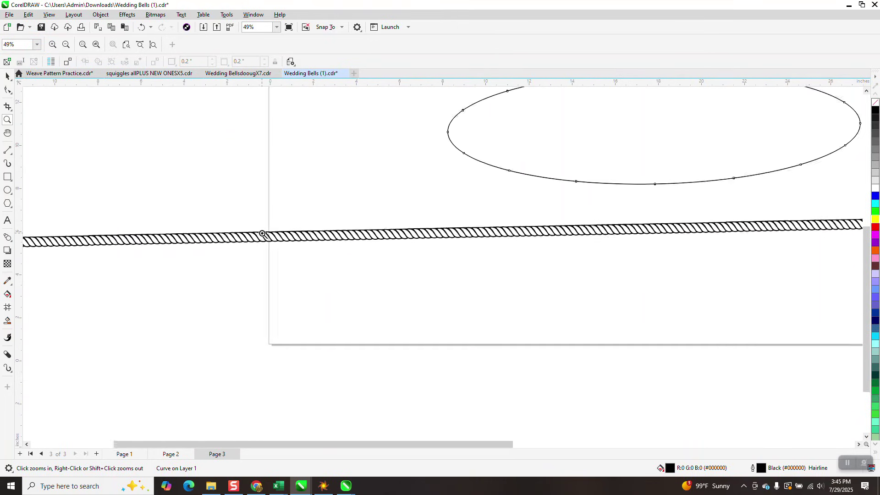
left_click(8, 321)
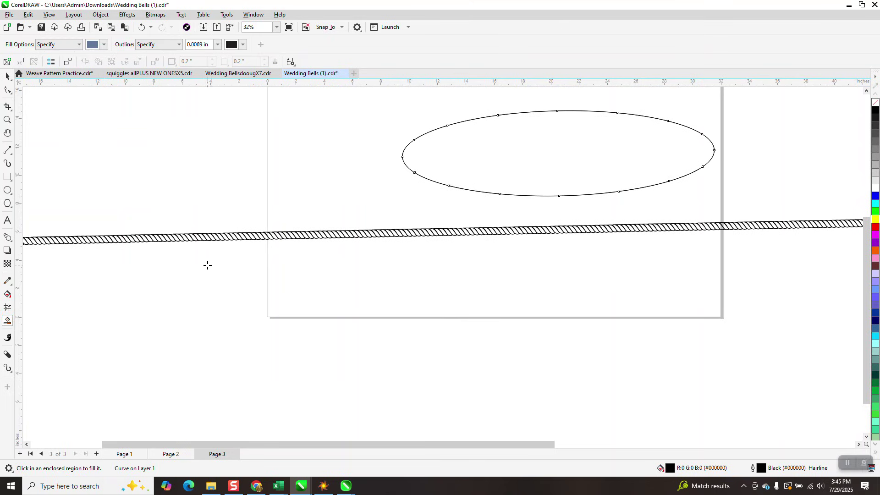
left_click(252, 237)
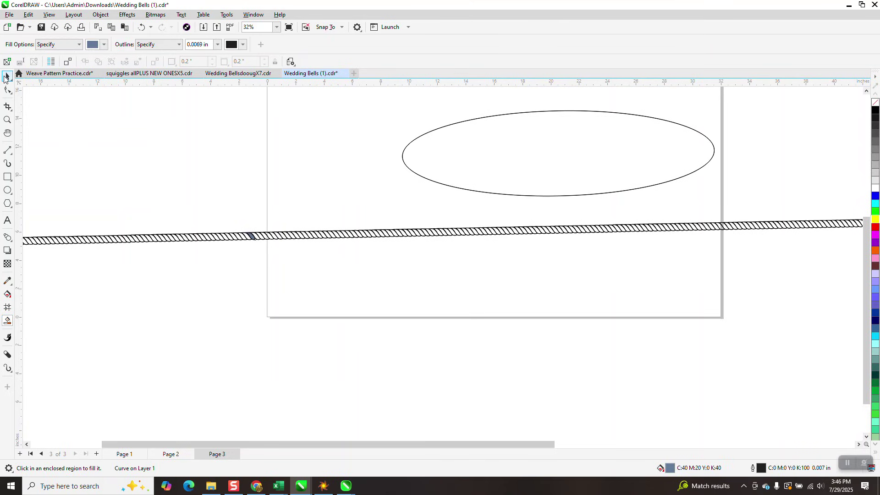
left_click(6, 78)
left_click_drag(252, 236, 251, 268)
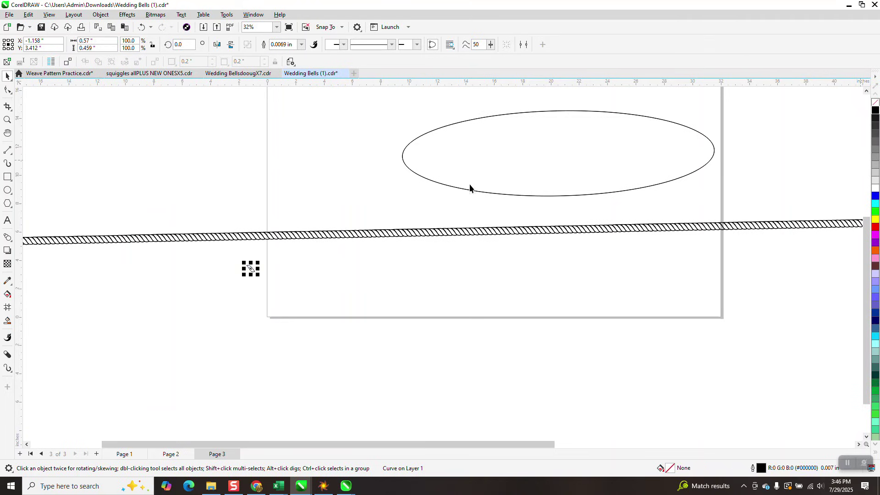
Examine the outline of the extracted strand shape up close for irregularities
left_click(7, 120)
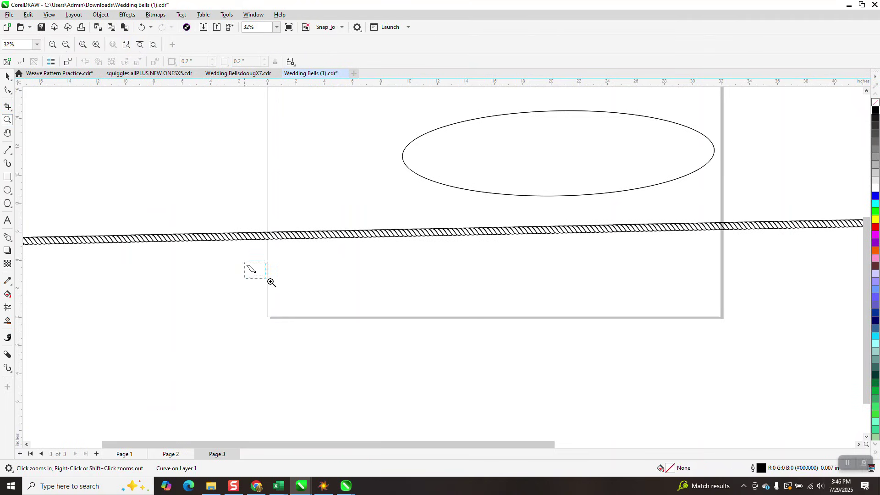
left_click_drag(271, 282, 248, 261)
scroll(377, 289, "up", 2)
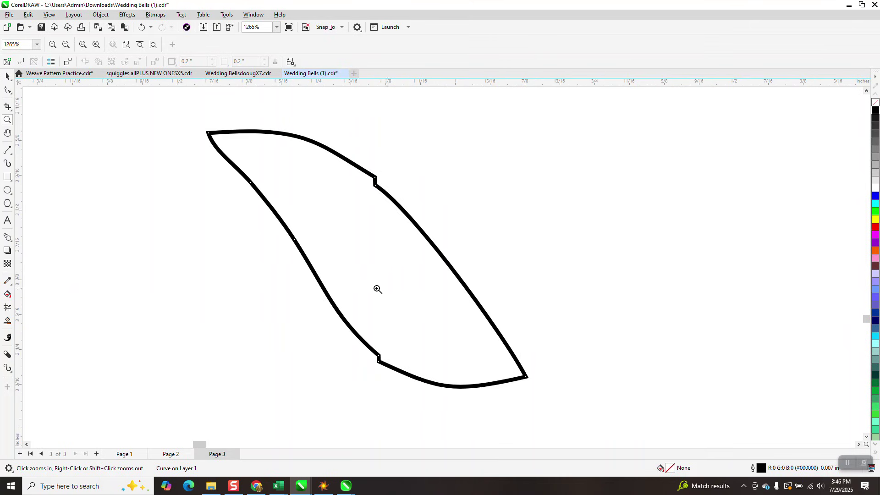
Create a second shape from an unbroken strand gap further left with Smart Fill and move it below the rope
scroll(291, 311, "down", 10)
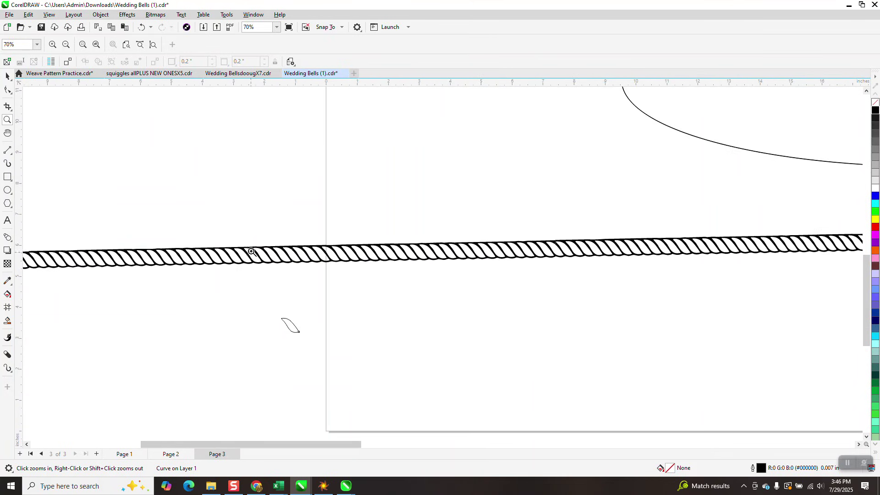
left_click_drag(251, 252, 297, 281)
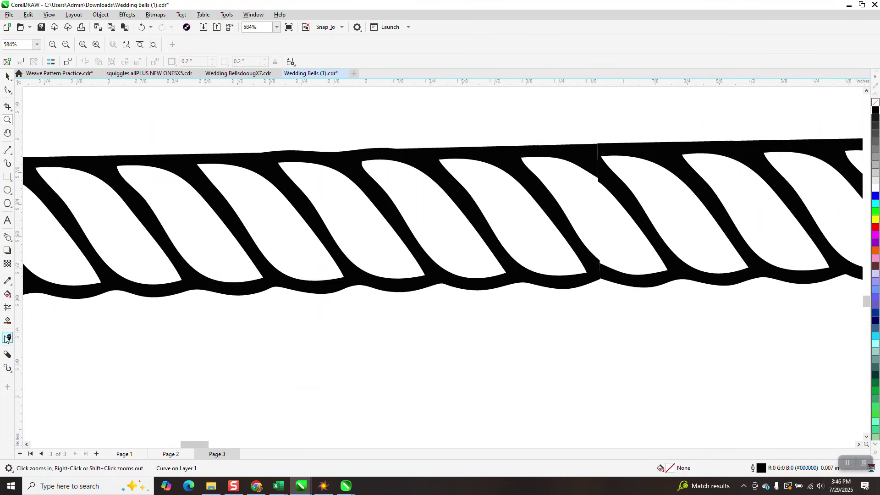
left_click(8, 321)
left_click(289, 245)
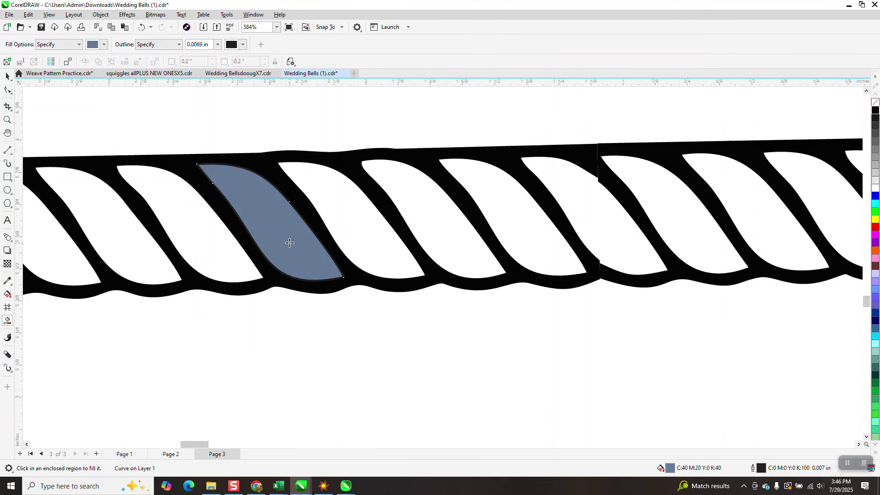
scroll(291, 239, "down", 3)
left_click(8, 76)
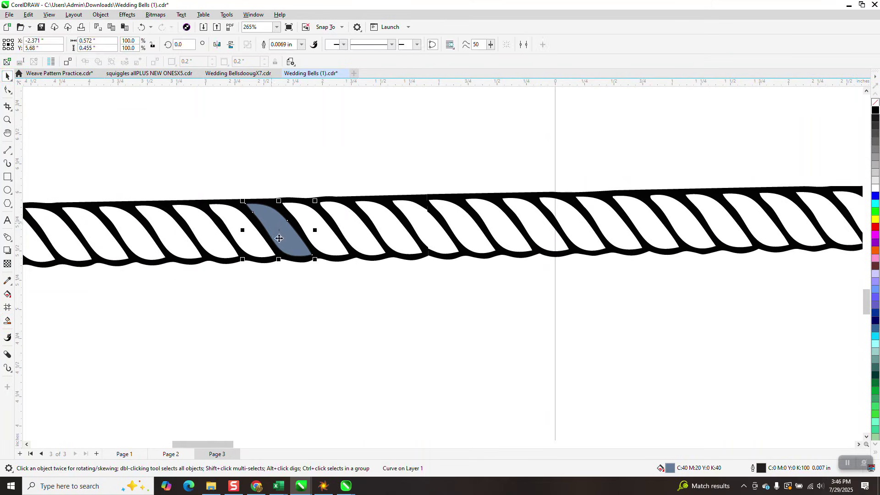
left_click_drag(276, 227, 333, 303)
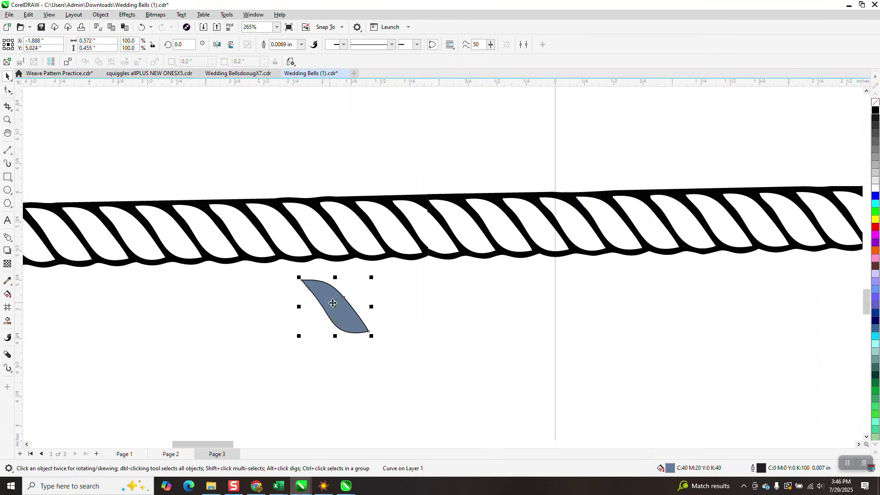
Remove the fill of the second strand shape and keep only a black outline
left_click(875, 102)
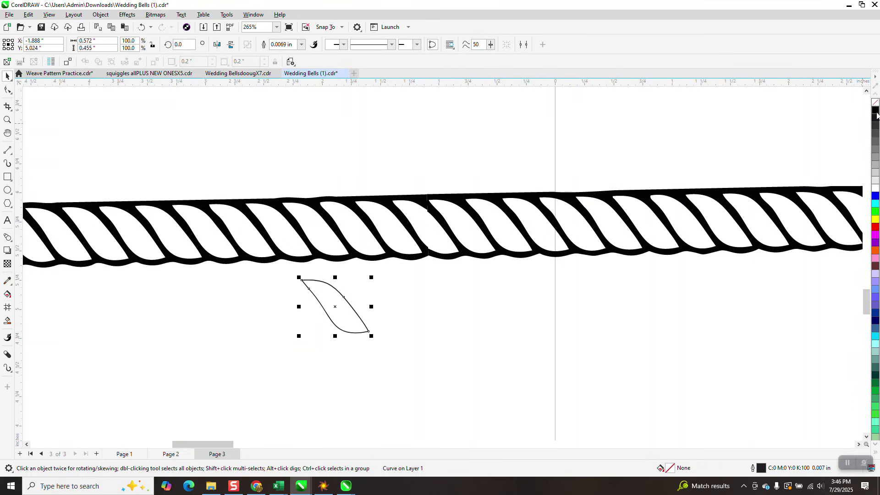
left_click(8, 163)
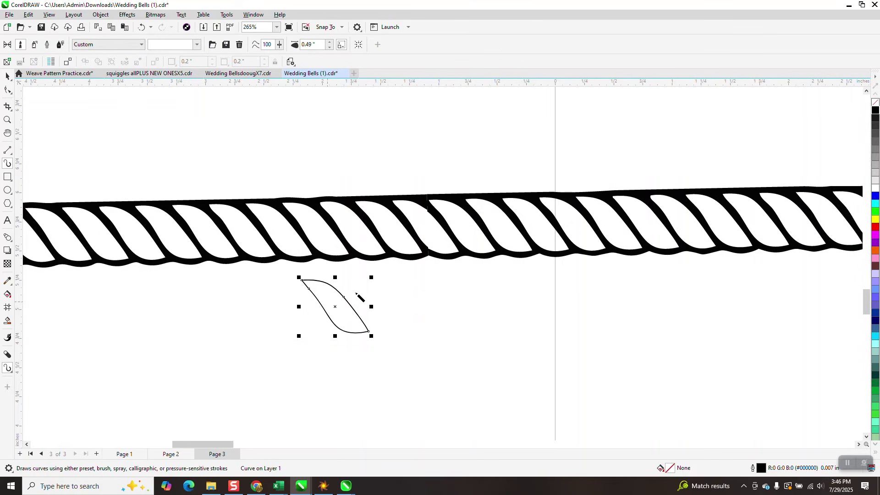
left_click(8, 77)
Shift the rope group slightly up and to the left, and ungroup all of its objects
scroll(332, 235, "down", 1)
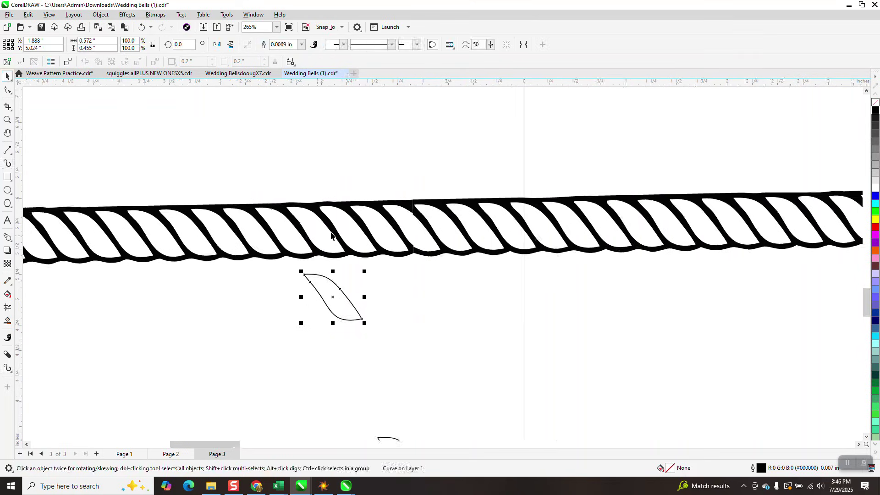
scroll(411, 216, "down", 9)
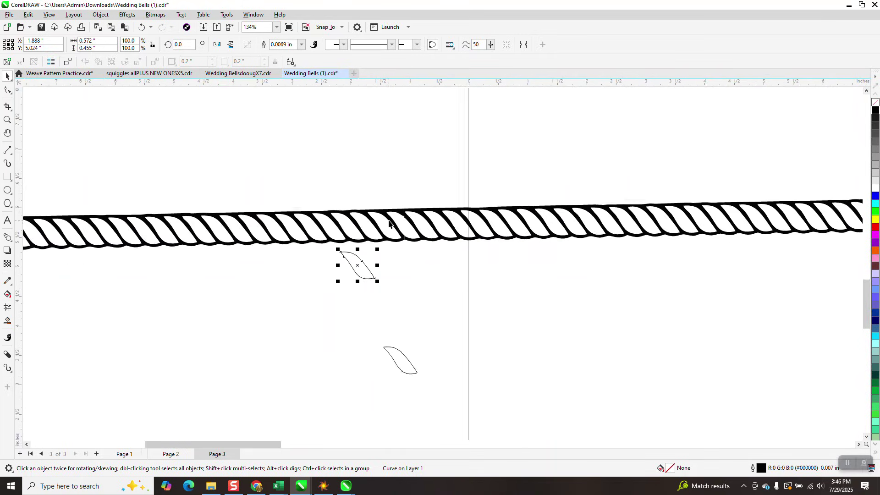
left_click(426, 220)
left_click_drag(426, 220, 393, 198)
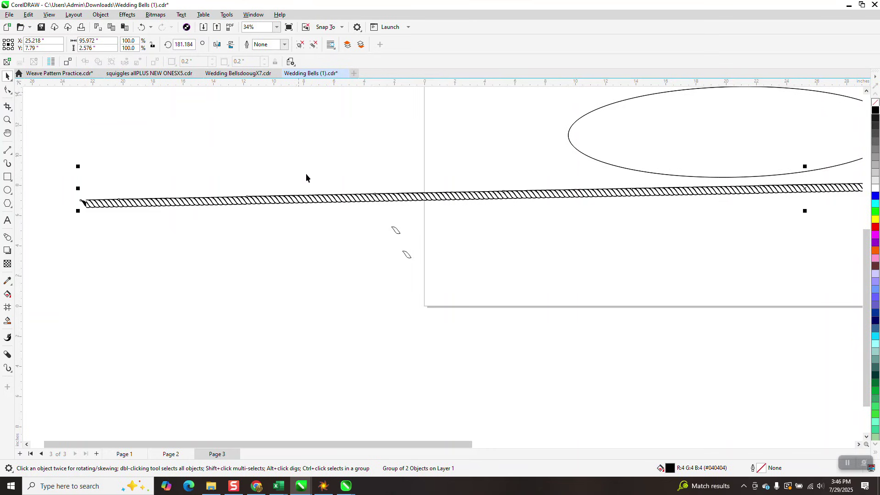
left_click(101, 15)
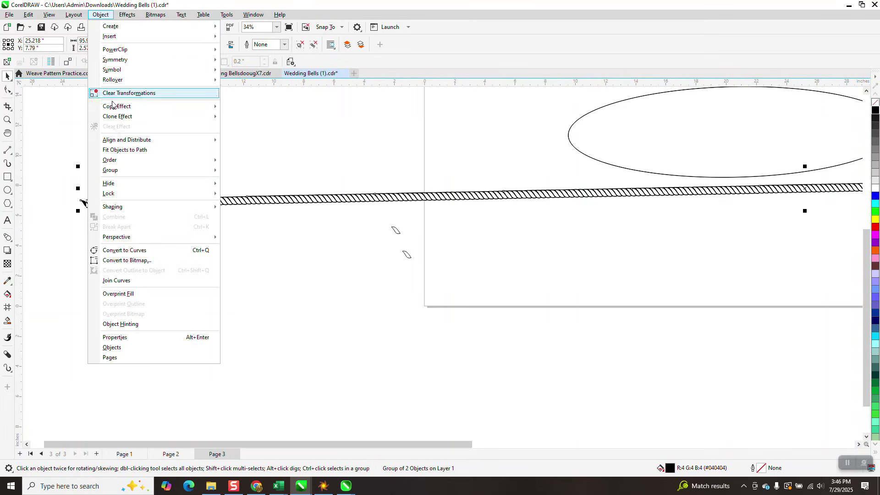
mouse_move(123, 172)
left_click(233, 189)
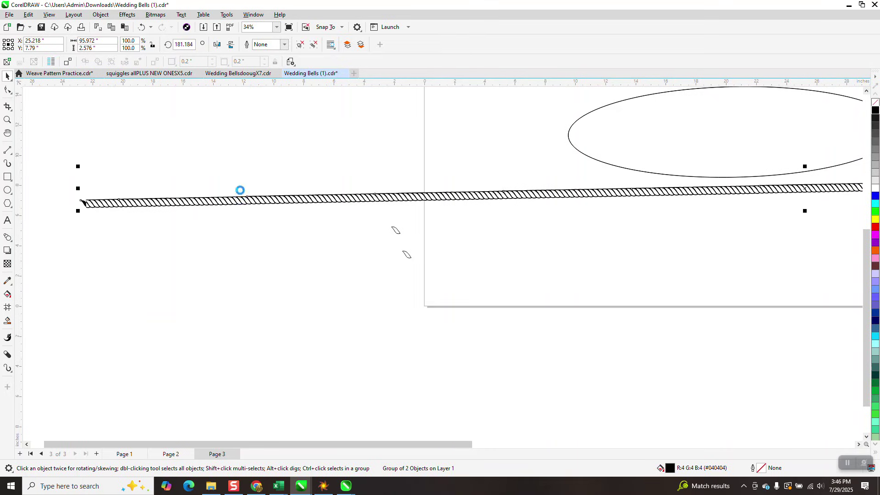
Move two neighbouring segments of the ungrouped rope down, out of line with the rest
left_click(227, 201)
left_click_drag(227, 201, 243, 259)
left_click_drag(285, 202, 282, 235)
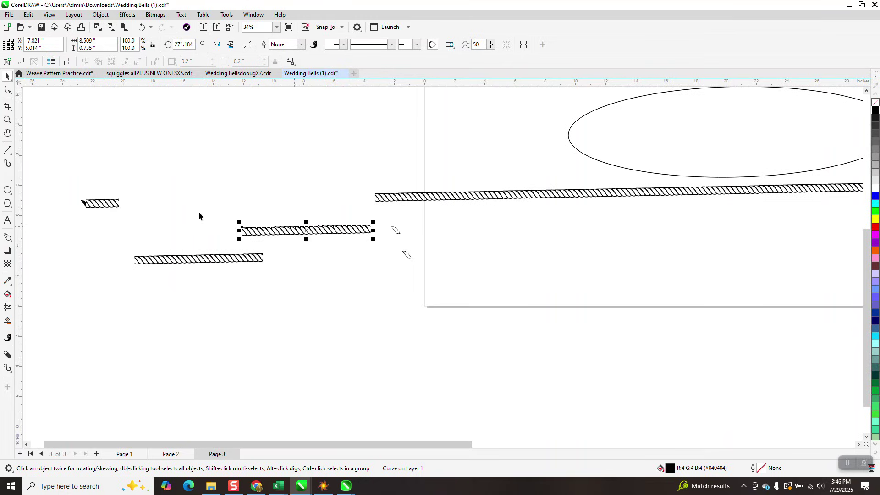
Examine the short rope segment and the solid strand shape at the rope's left end
left_click(8, 120)
left_click_drag(56, 181, 113, 224)
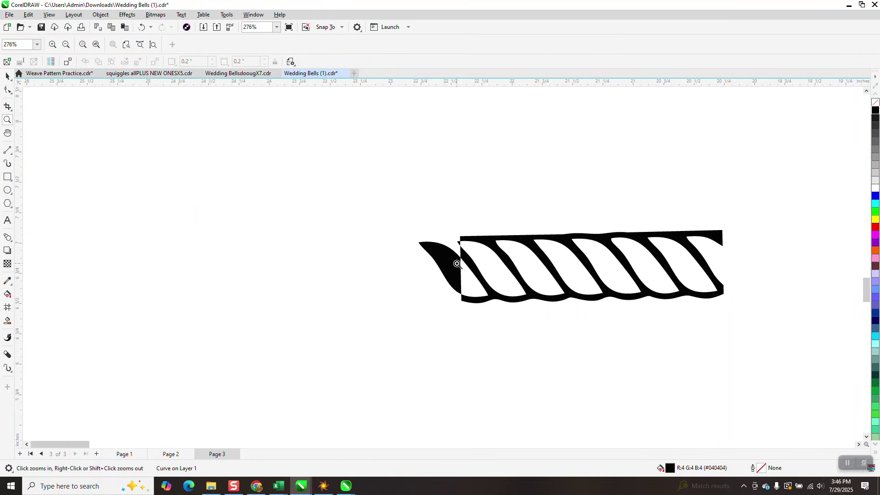
scroll(413, 256, "down", 7)
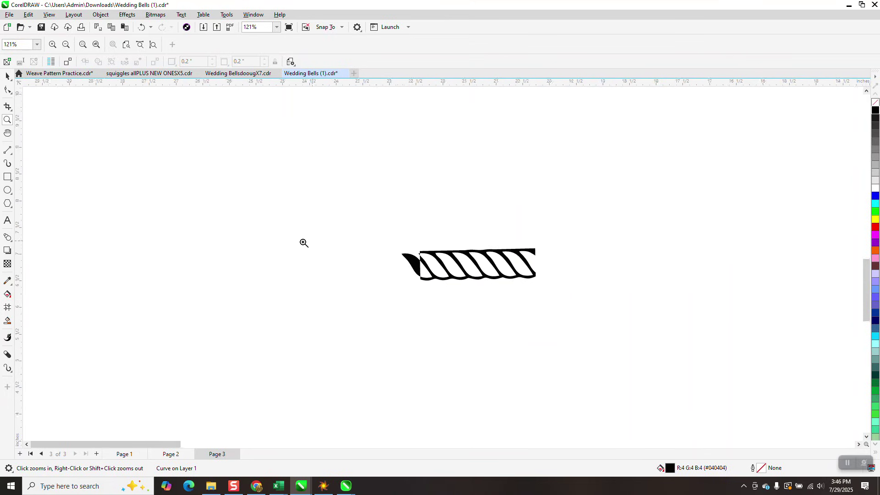
Move two segments from the middle of the long straight rope down, out of line with the rest
scroll(434, 250, "down", 1)
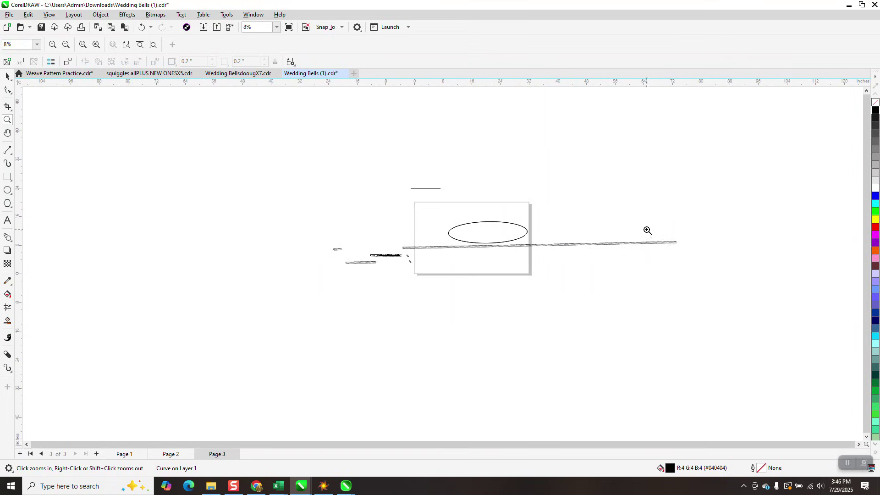
scroll(647, 231, "up", 5)
scroll(649, 265, "down", 3)
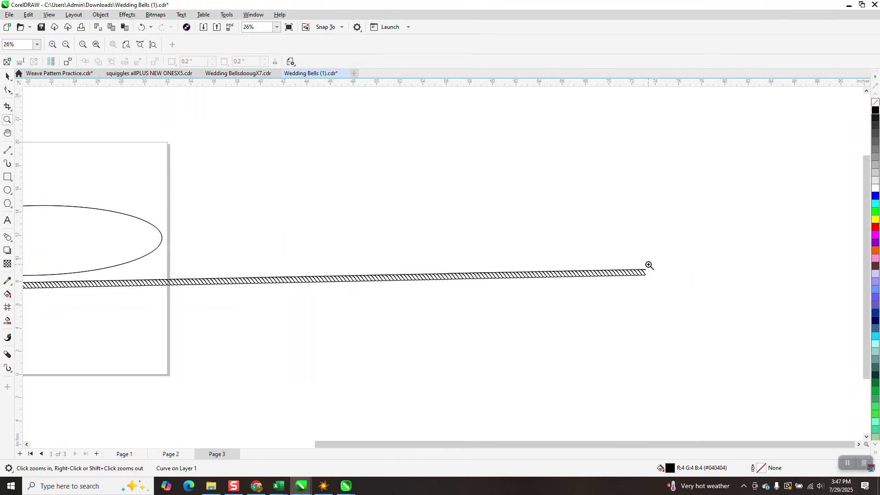
scroll(664, 291, "up", 5)
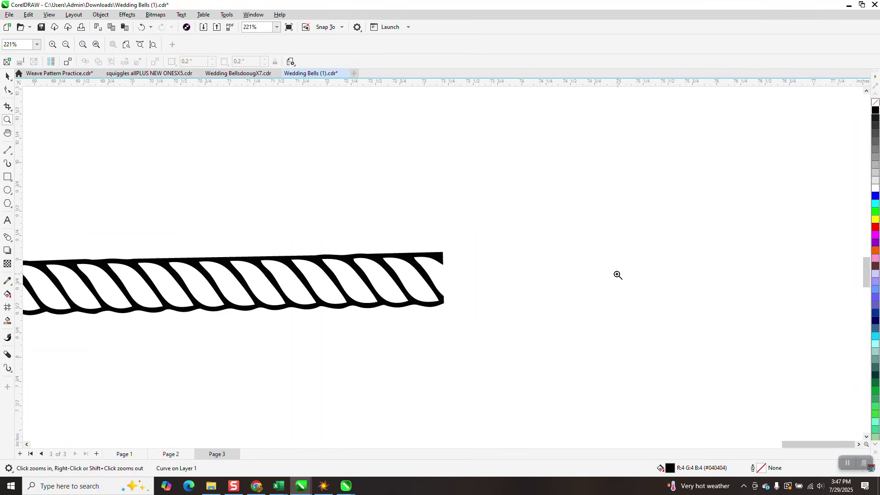
scroll(617, 275, "down", 6)
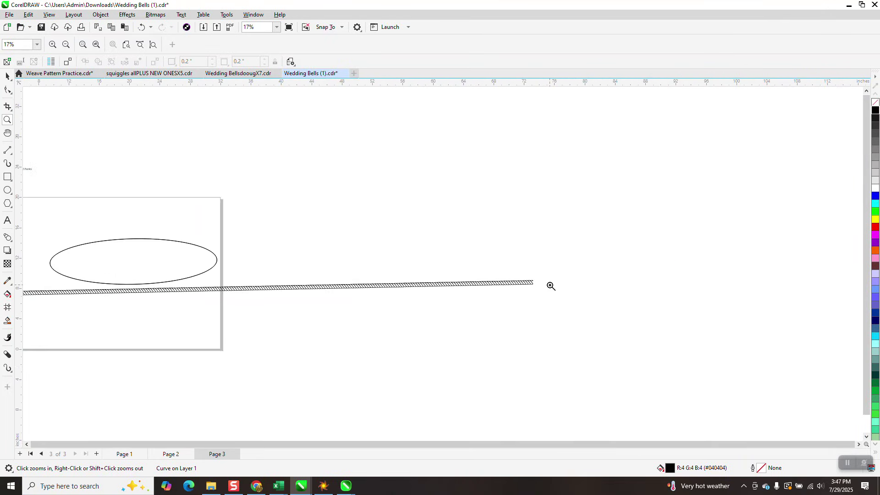
scroll(551, 286, "down", 2)
left_click(7, 76)
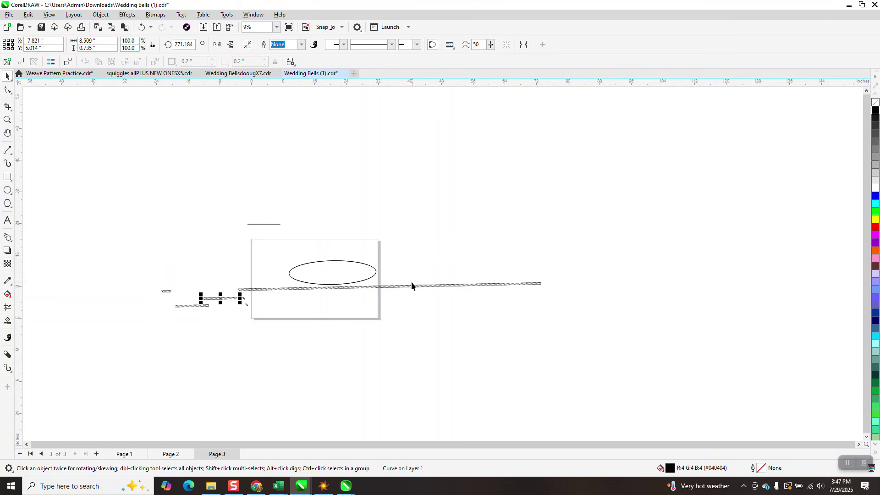
left_click_drag(411, 285, 380, 320)
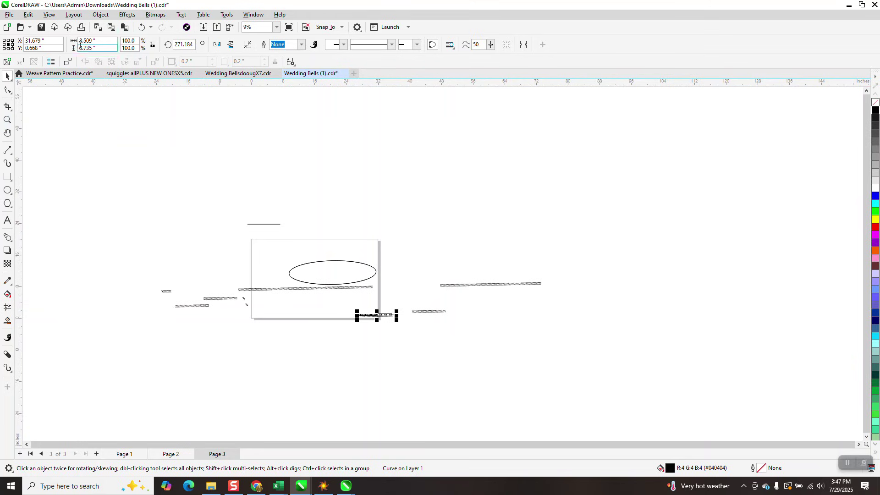
Convert the selected rope segment near the page's lower right corner into an empty PowerClip frame
left_click(101, 16)
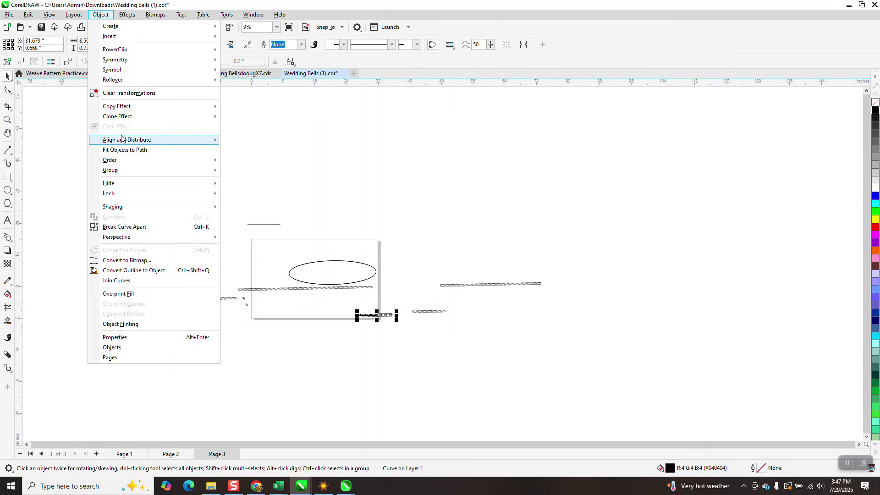
mouse_move(126, 51)
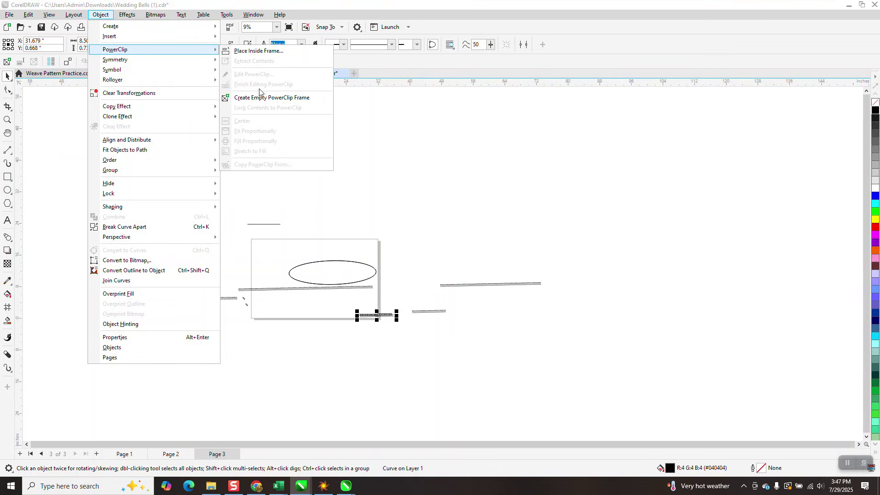
mouse_move(137, 106)
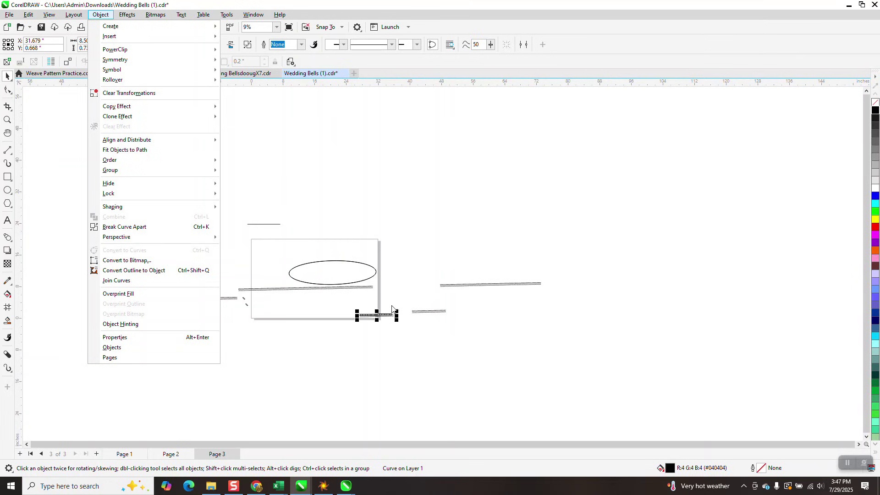
mouse_move(153, 57)
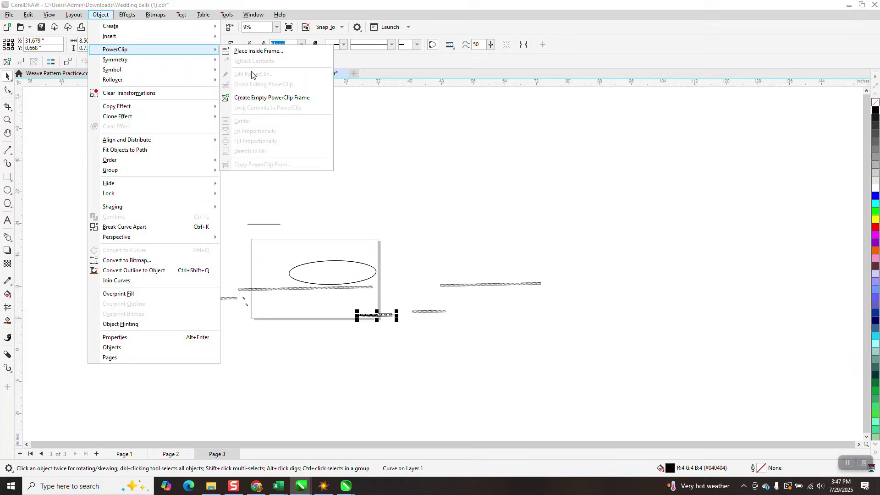
left_click(254, 100)
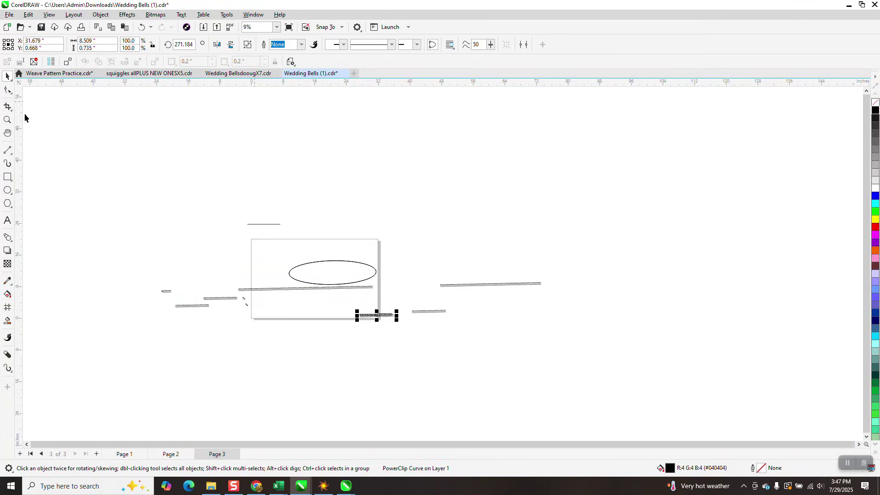
Move the PowerClip rope segment slightly down and to the left, to about X 31.585", Y -0.233"
left_click(7, 106)
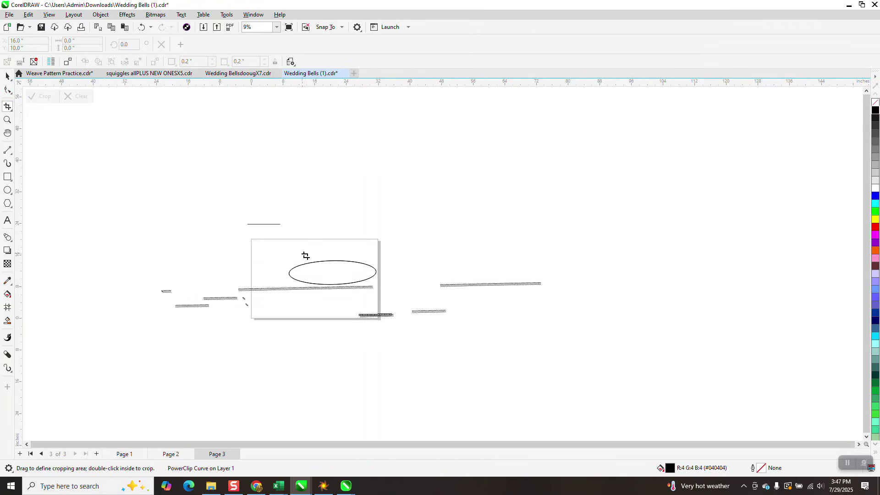
left_click(7, 120)
left_click_drag(356, 299, 403, 328)
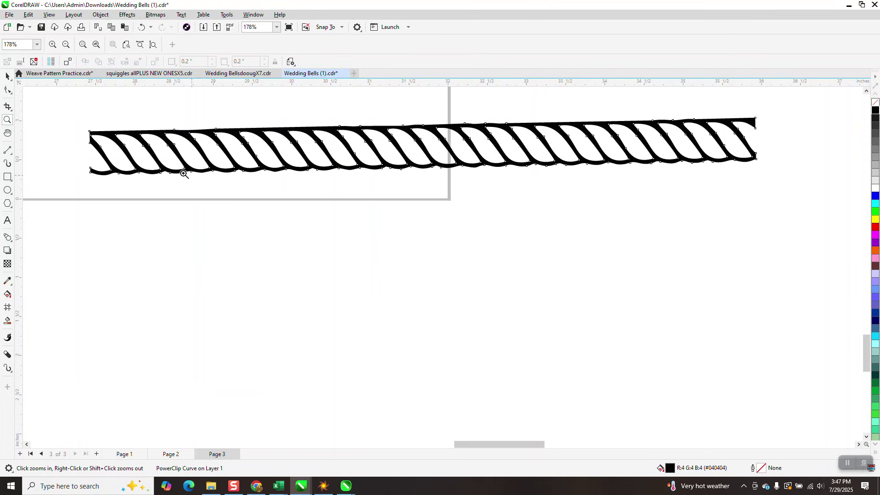
left_click(7, 75)
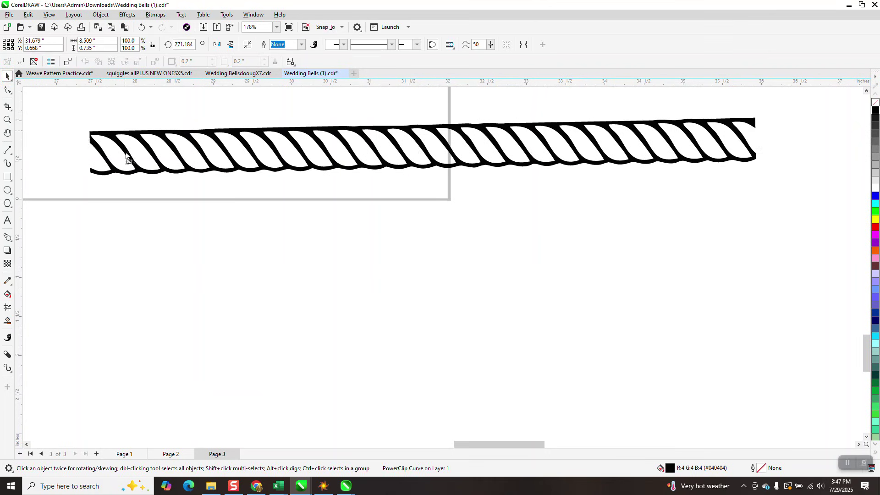
left_click_drag(128, 158, 120, 229)
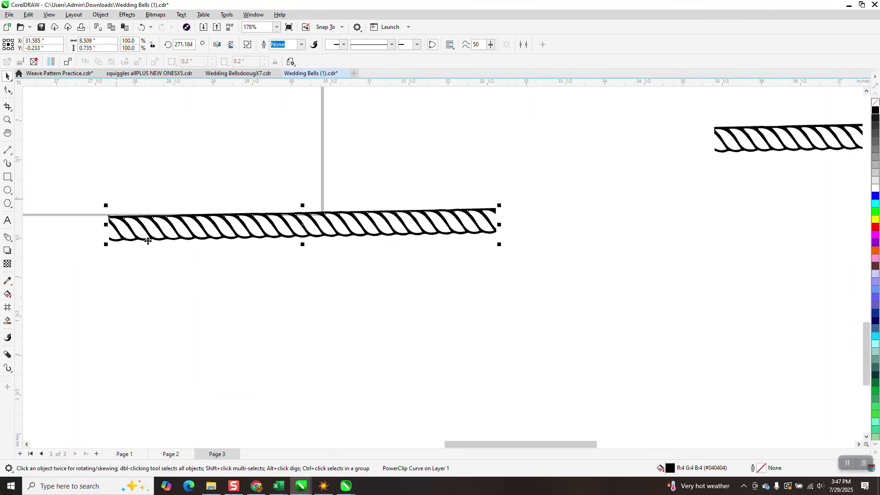
scroll(314, 260, "down", 7)
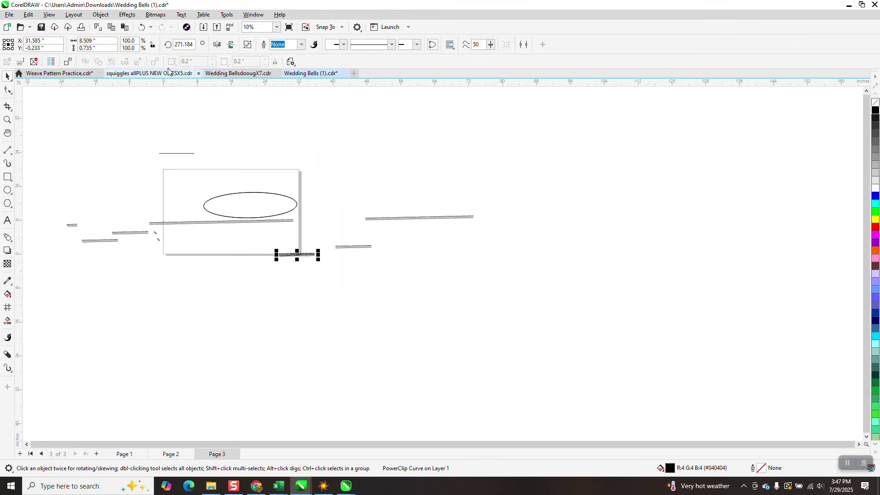
Select the plain ellipse, then switch to the Untitled-3 drawing and examine its finished rope ellipse
left_click(251, 193)
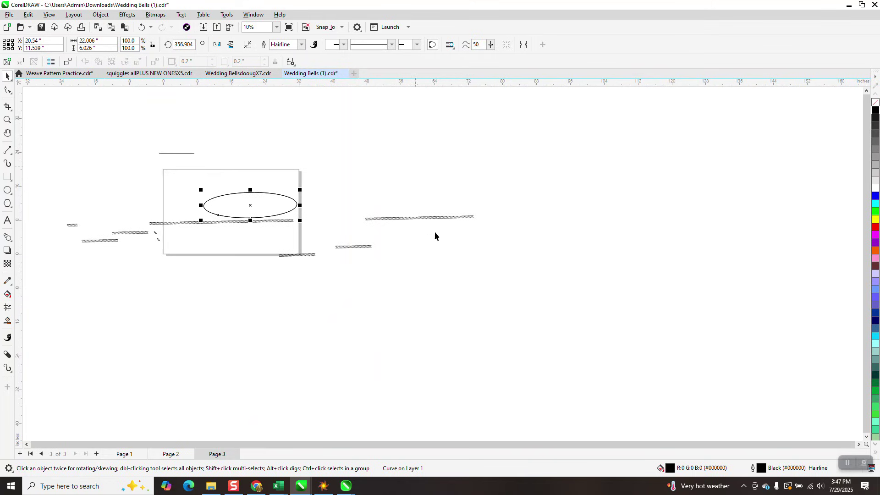
mouse_move(347, 485)
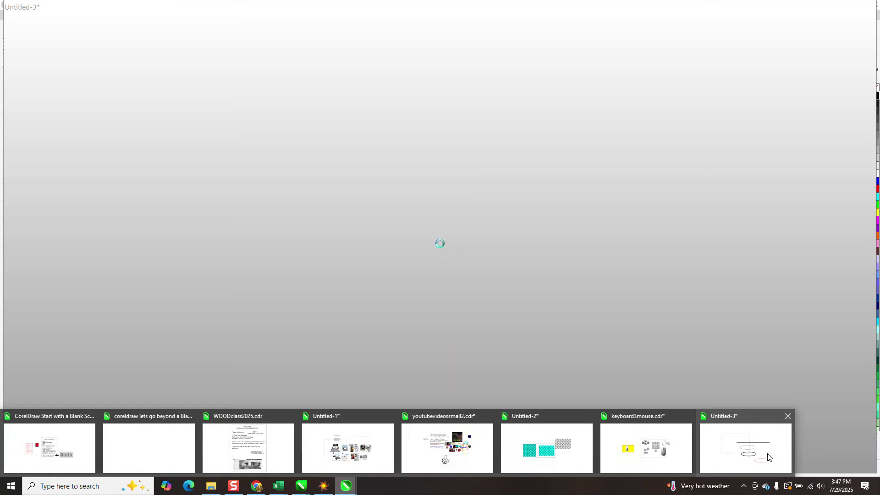
left_click(768, 457)
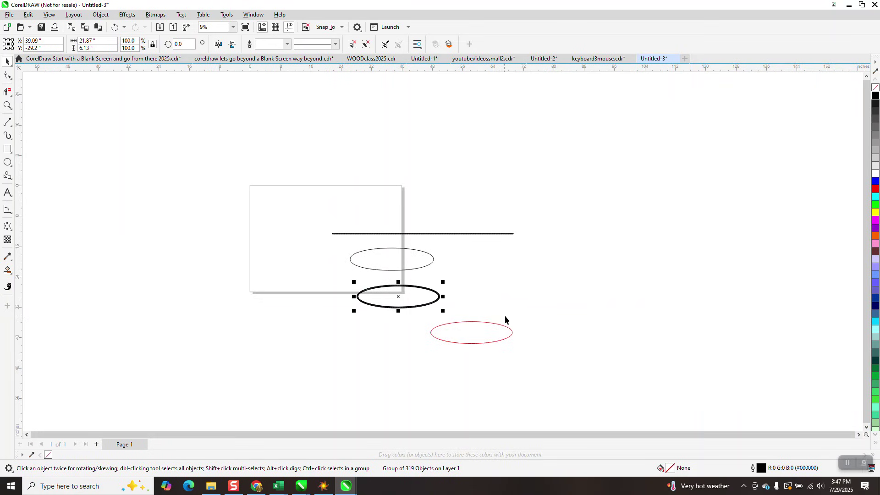
left_click(7, 105)
left_click_drag(339, 271, 415, 321)
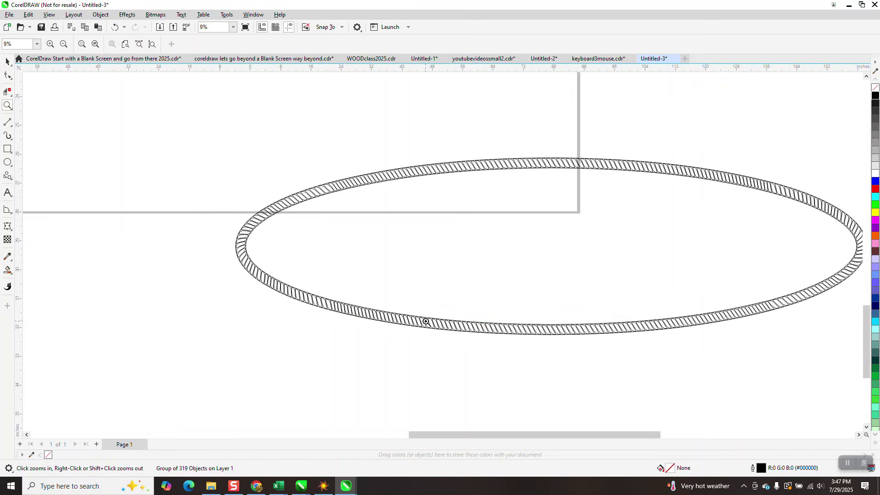
scroll(235, 210, "down", 4)
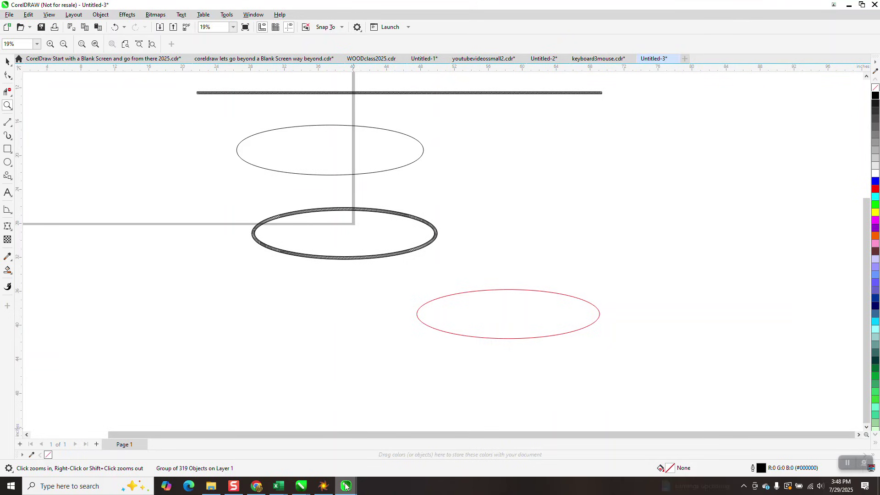
Switch to Wedding BellsdoougX7.cdr and examine the rope border around the oval wedding design
mouse_move(301, 485)
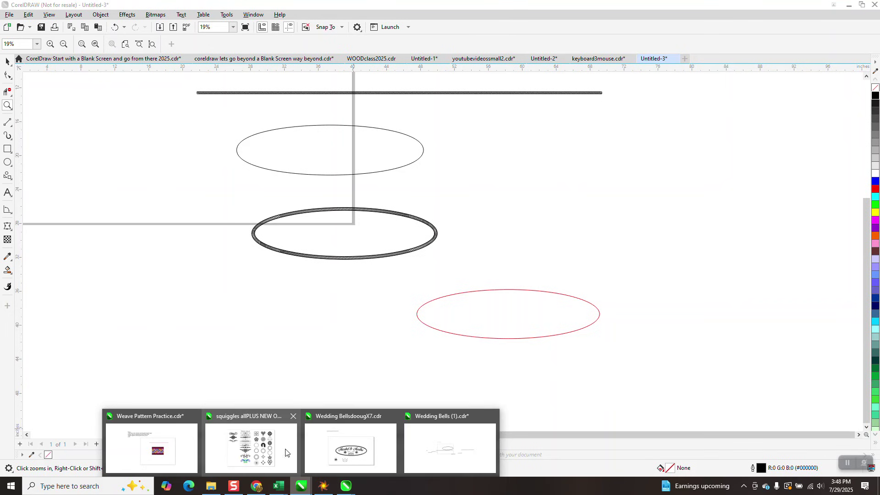
left_click(360, 439)
left_click(7, 120)
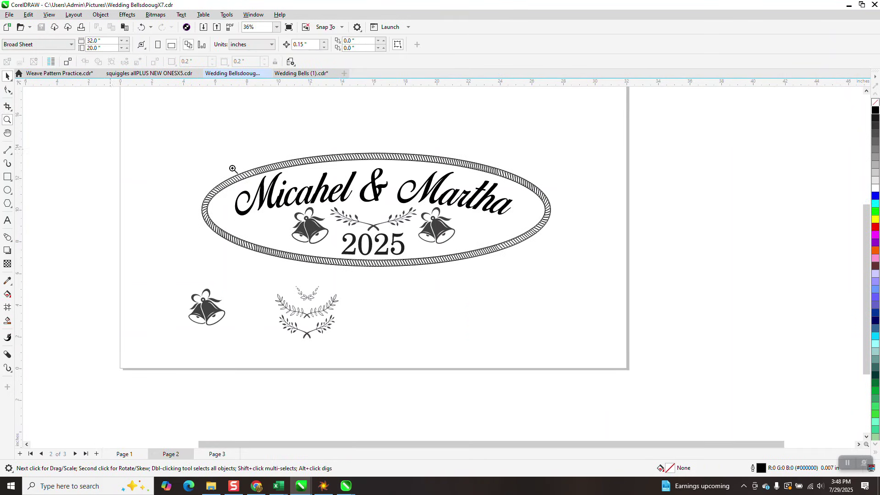
left_click_drag(214, 164, 385, 286)
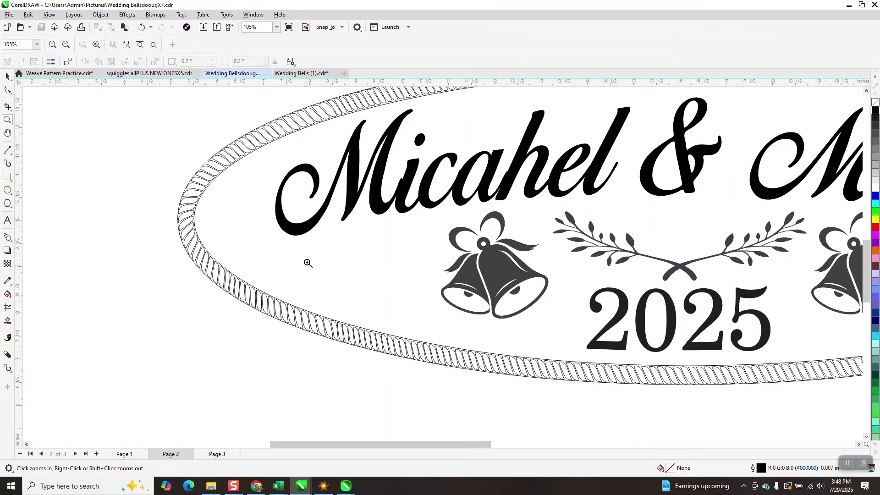
scroll(197, 250, "down", 4)
scroll(200, 250, "down", 1)
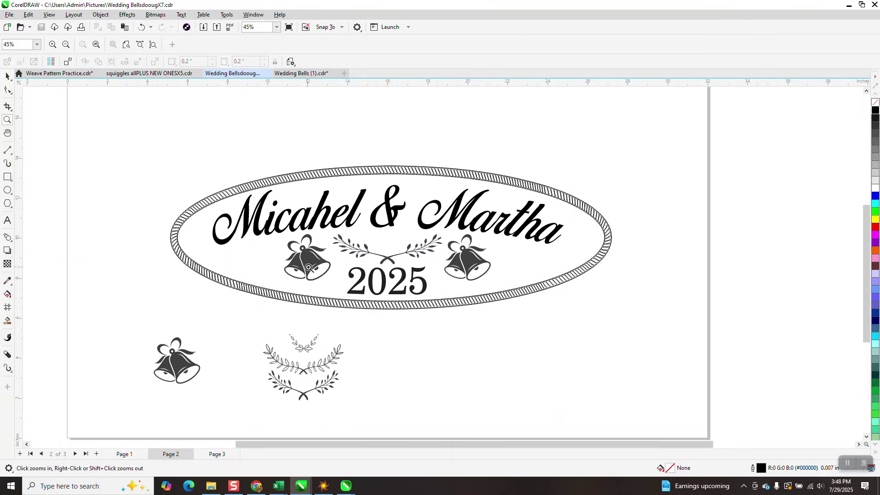
scroll(308, 267, "down", 2)
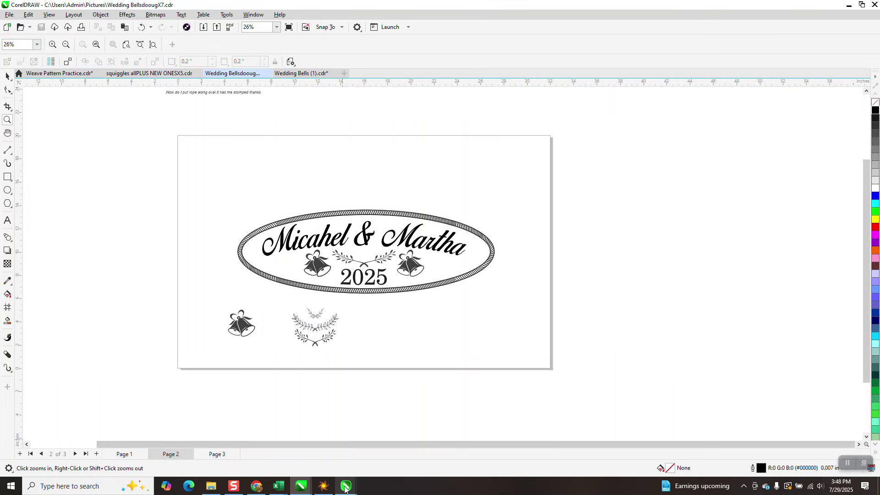
Return to the Untitled-3 drawing and move the red ellipse beside the rope ellipse, to about X 64.43", Y -30.51"
mouse_move(346, 485)
left_click(705, 419)
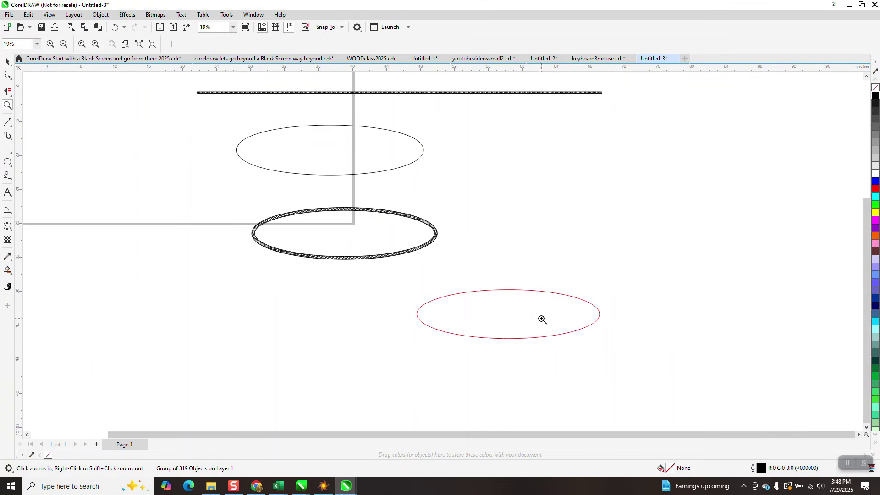
left_click(7, 61)
left_click(482, 317)
left_click_drag(501, 291, 583, 243)
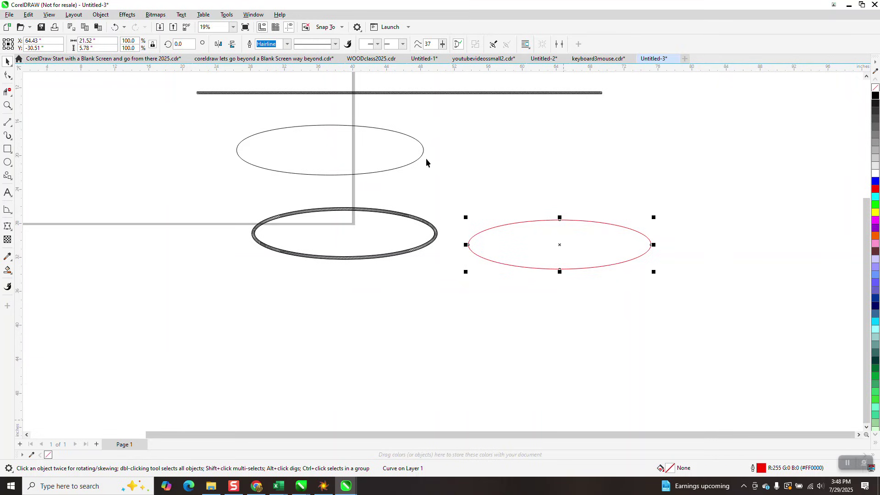
Apply the custom Artistic Media rope brush stroke to the red ellipse
left_click(426, 98)
left_click(426, 94)
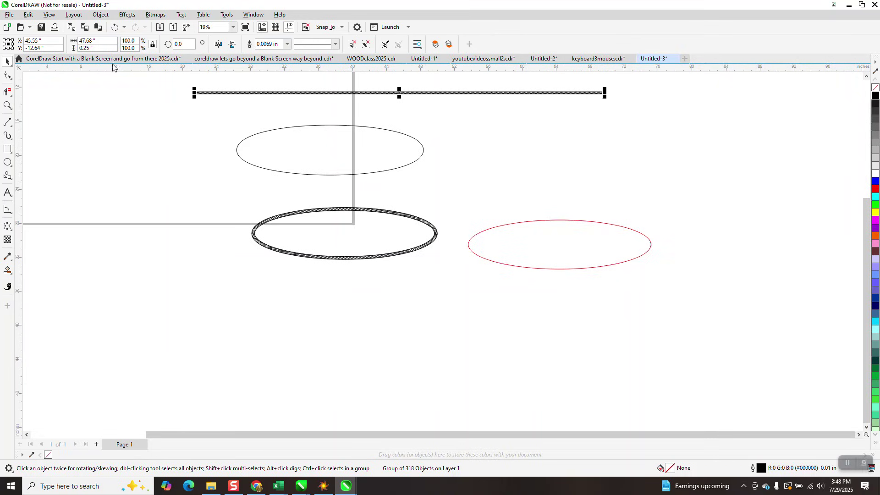
left_click(12, 140)
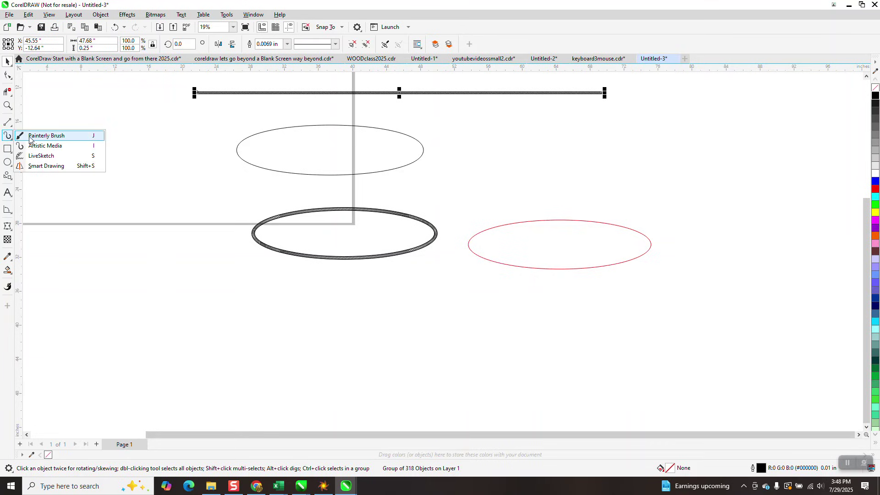
left_click(33, 144)
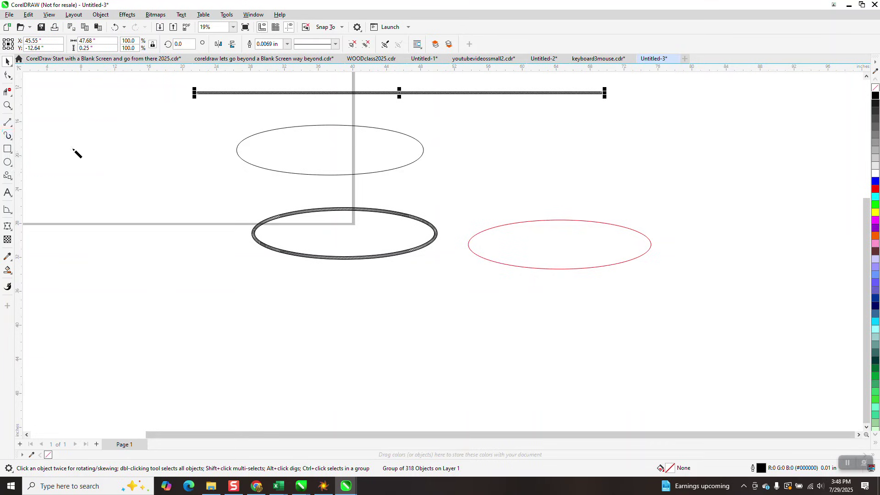
left_click(508, 225)
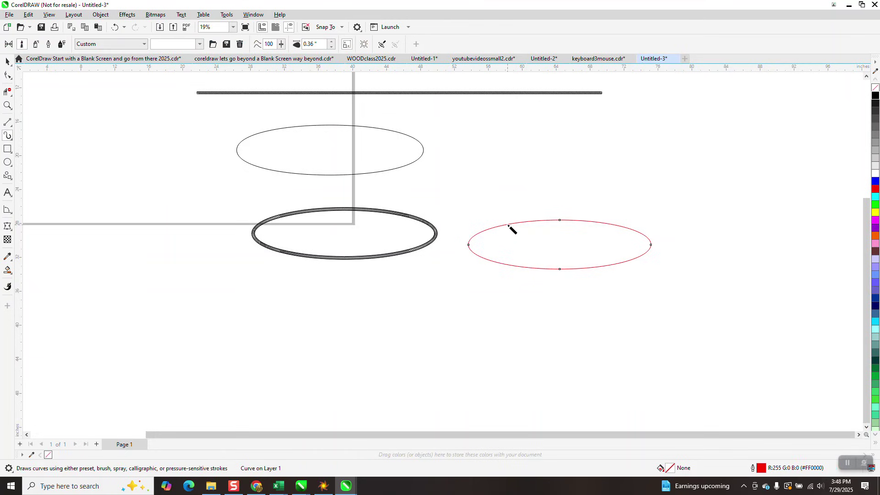
left_click(331, 47)
Examine the new rope ellipse closely at the seam where its strands meet along the upper edge
left_click(8, 105)
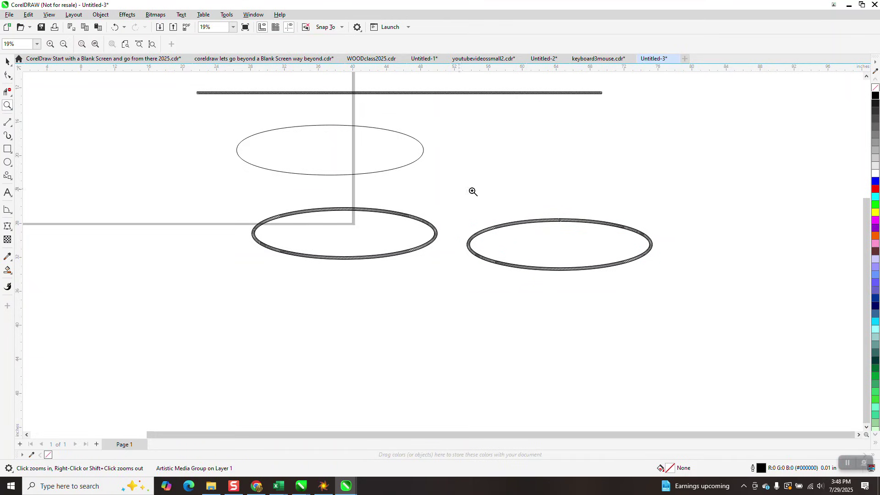
left_click_drag(491, 196, 530, 247)
right_click(443, 228)
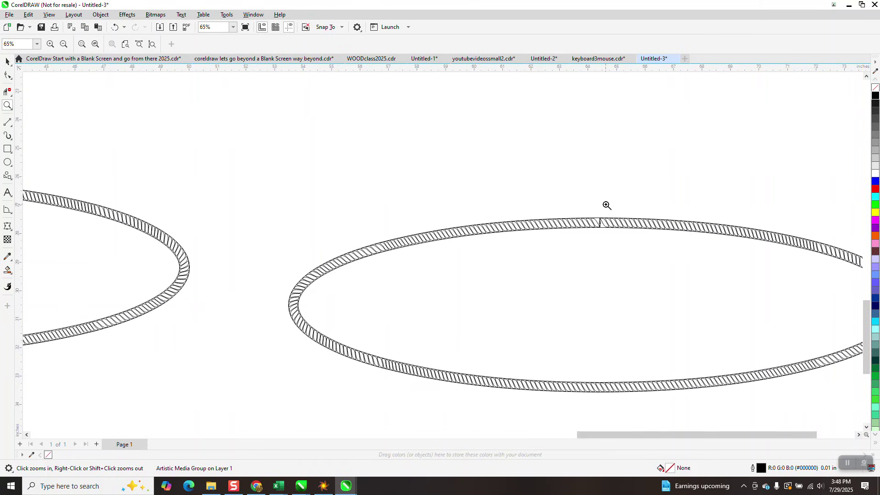
scroll(600, 240, "up", 5)
scroll(393, 191, "down", 4)
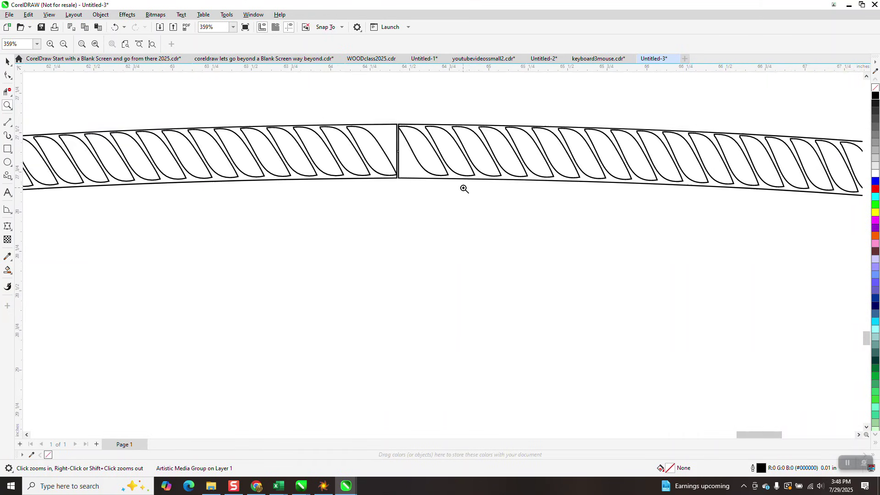
Smart Fill the first strand at the straight rope's left end with cyan and no outline
scroll(474, 177, "down", 8)
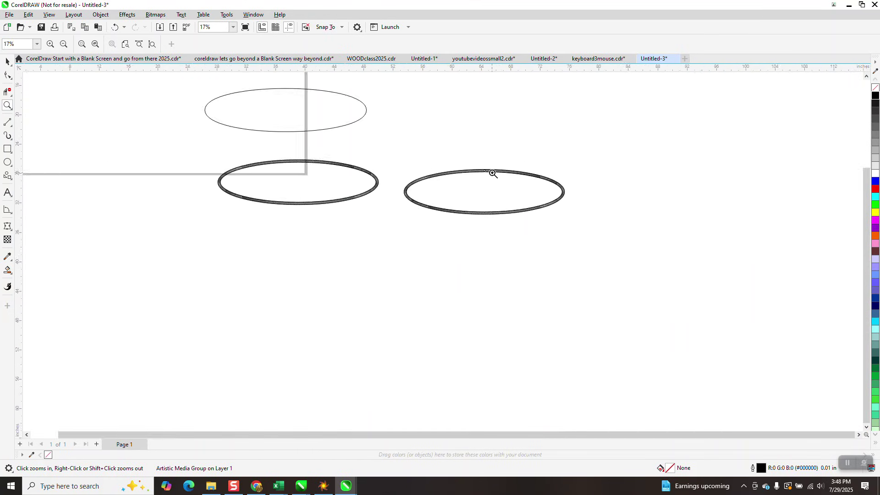
left_click_drag(274, 93, 321, 113)
left_click(8, 61)
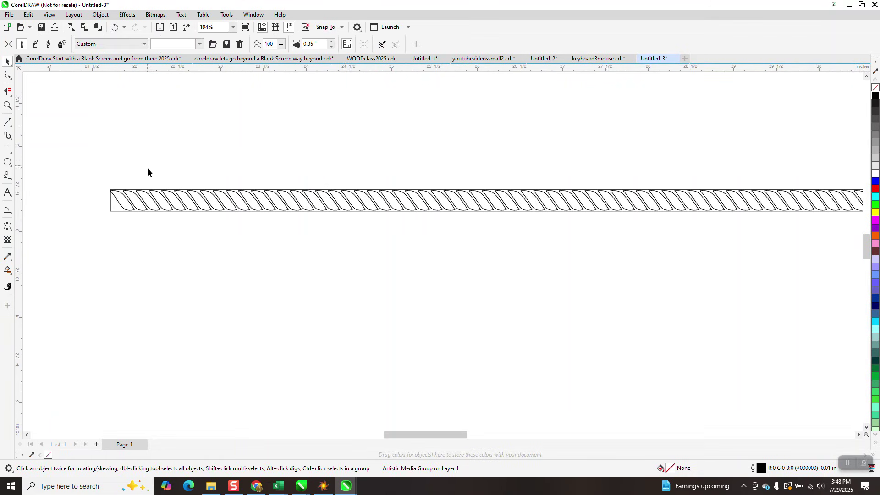
left_click(7, 270)
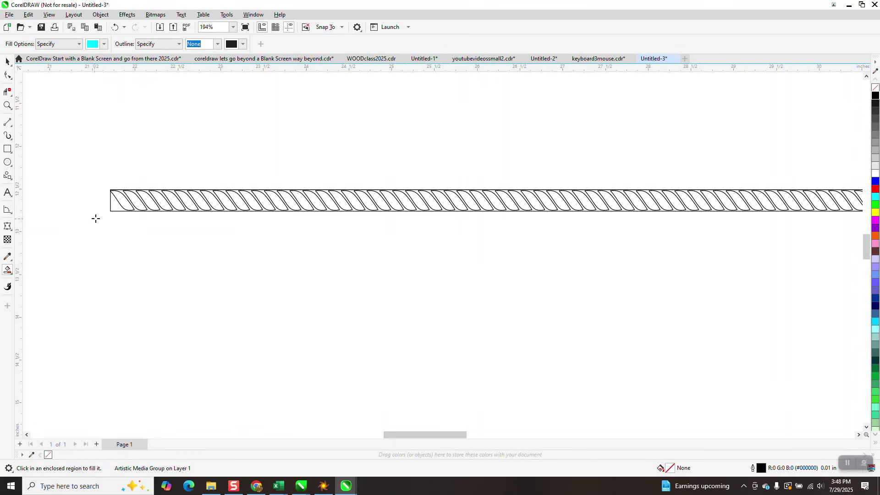
left_click(121, 203)
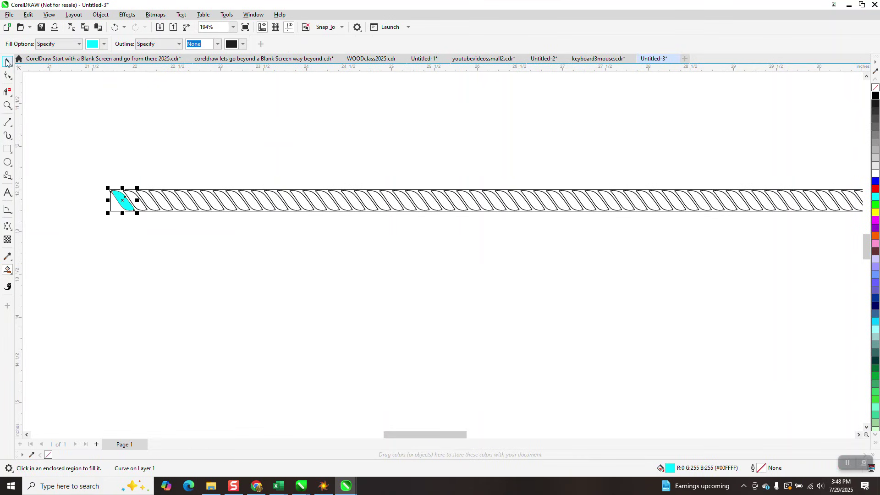
key("space")
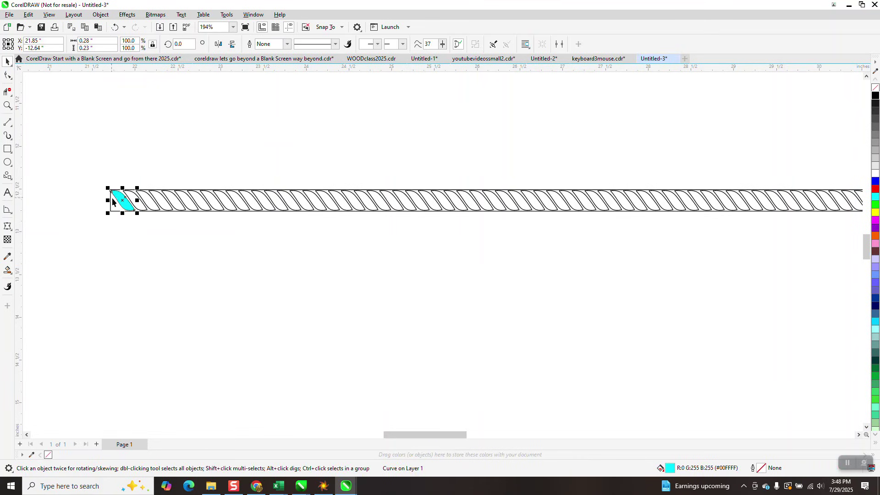
Set the nudge distance to 0.15" and nudge the cyan strand one increment right and five down, clear below the rope
left_click(211, 133)
left_click(316, 44)
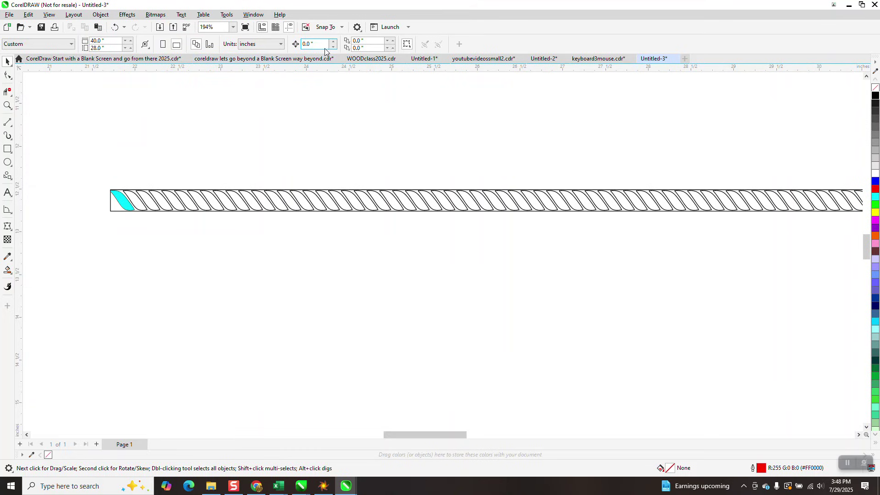
type(".15")
key("Return")
left_click(125, 207)
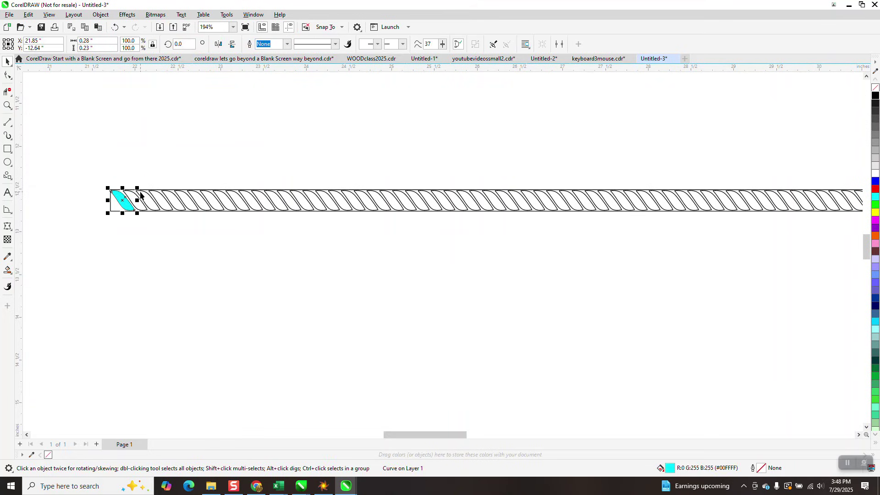
key("Right")
key("Down")
key("Down")
key("Down")
key("Down")
key("Down")
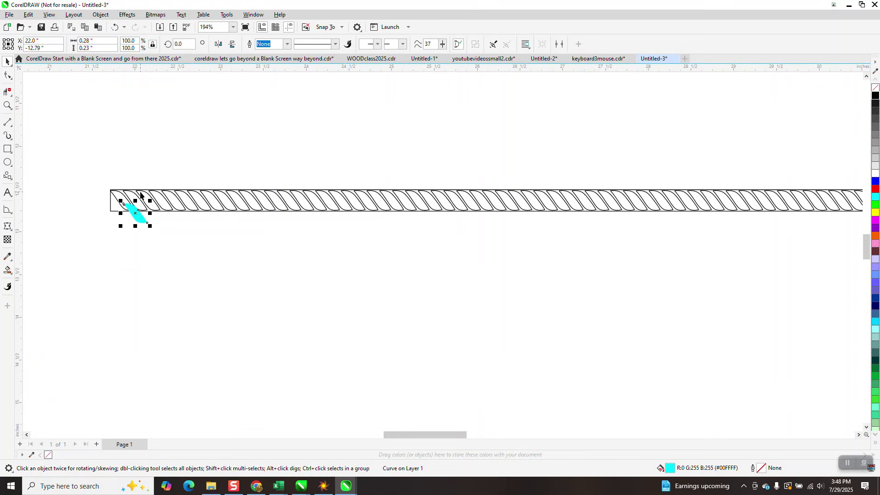
Remove the extracted strand's fill and give it a black outline
left_click(874, 88)
right_click(875, 95)
scroll(174, 268, "down", 1)
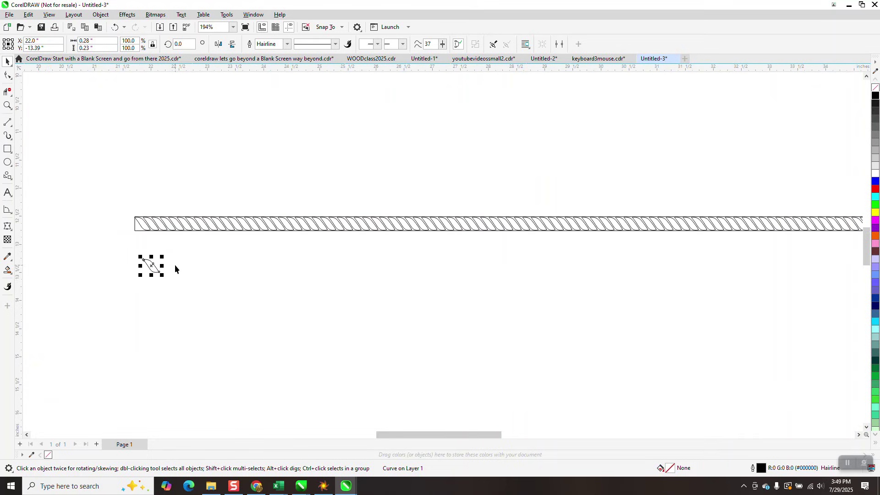
Compare the straight rope's width with the curve length of the plain ellipse below it in the object properties
scroll(168, 281, "down", 4)
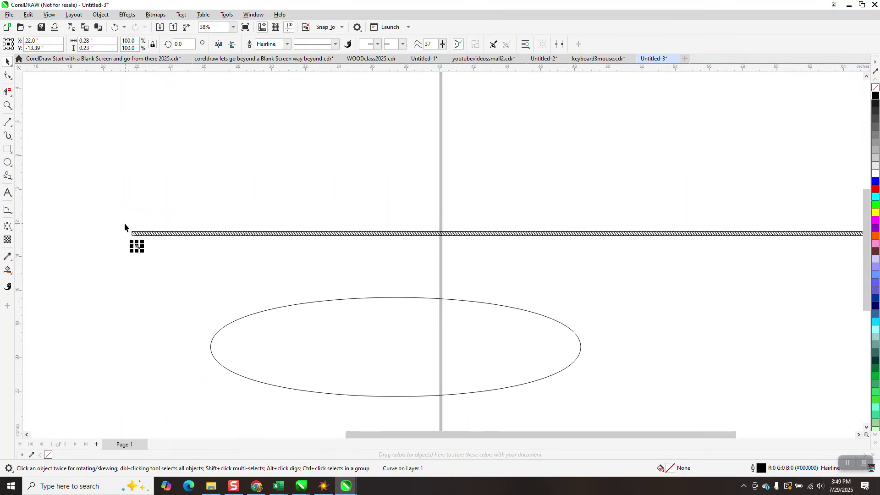
left_click(134, 233)
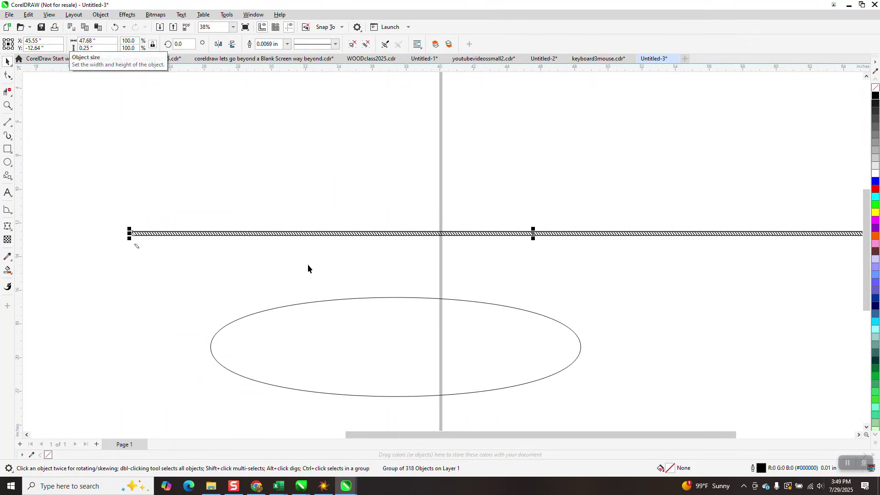
left_click(361, 299)
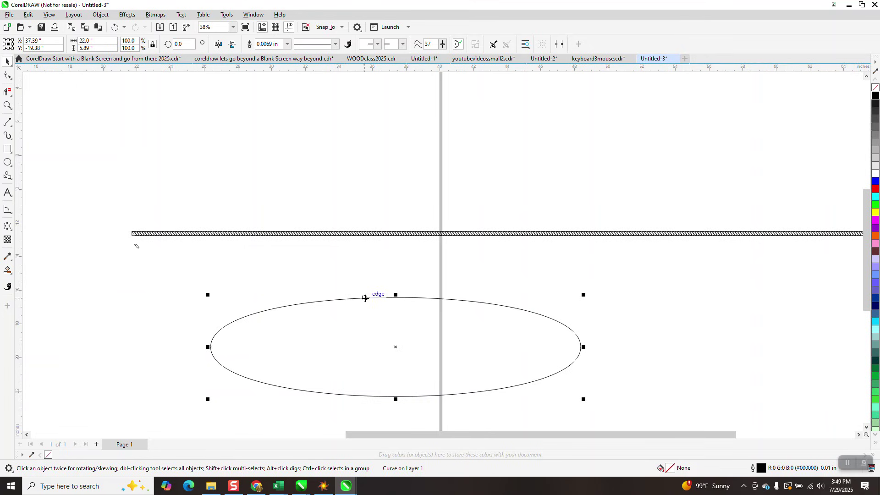
left_click(253, 15)
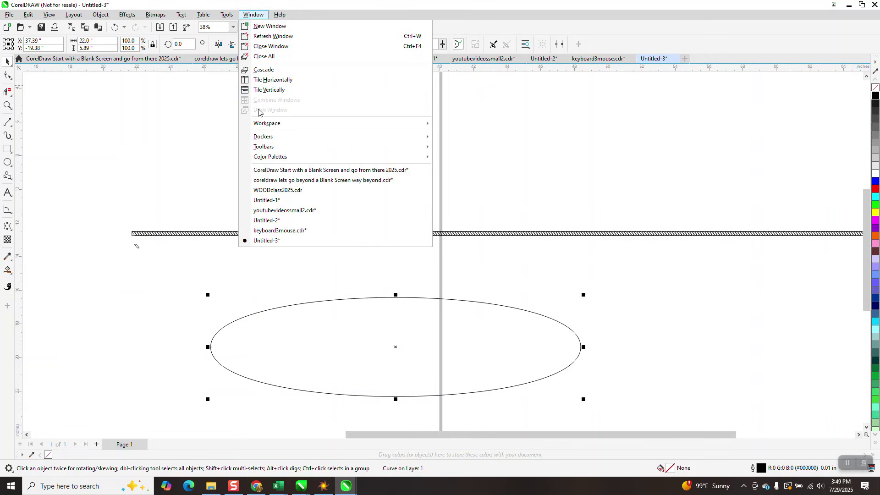
mouse_move(265, 137)
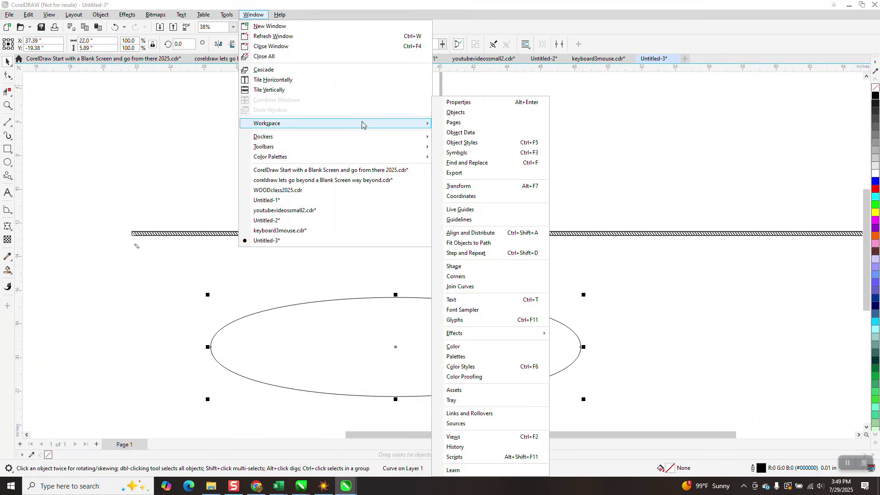
left_click(458, 103)
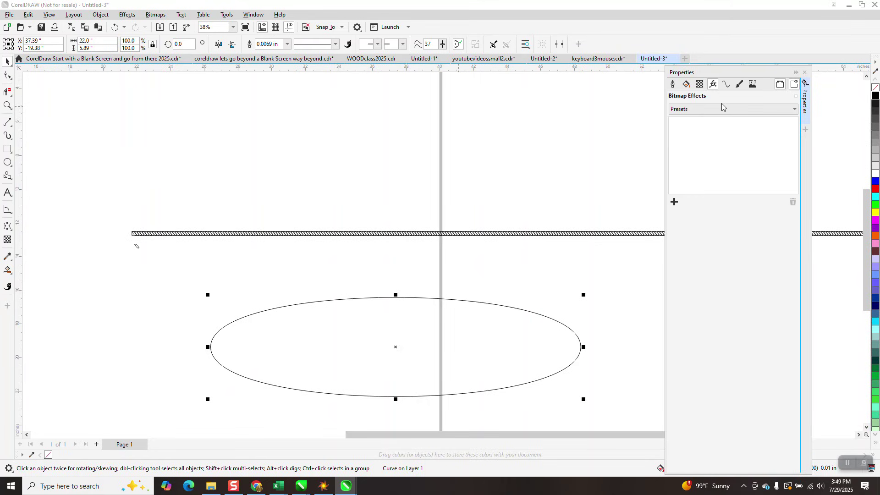
left_click(726, 84)
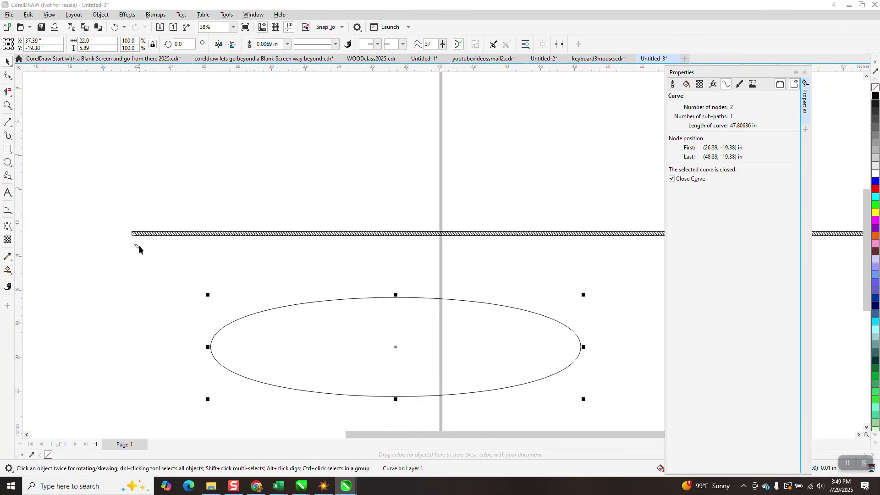
left_click(149, 234)
scroll(125, 165, "down", 2)
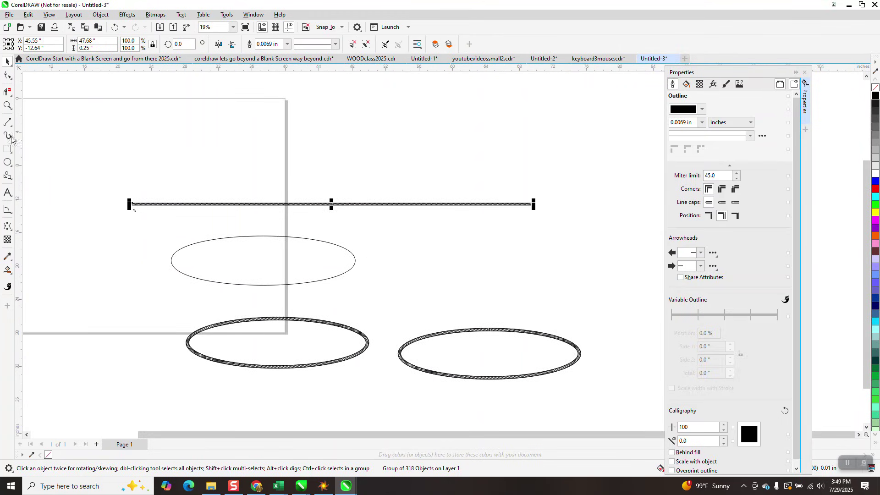
Duplicate the extracted strand repeatedly at 0.15" spacing into a row beneath the rope, reaching about X 51.25"
left_click(7, 106)
left_click_drag(111, 177, 251, 212)
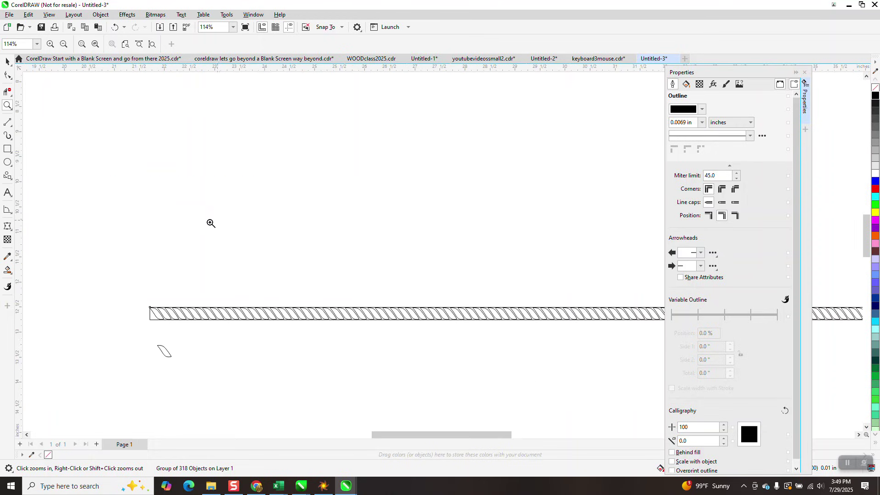
scroll(178, 210, "down", 1)
key("F10")
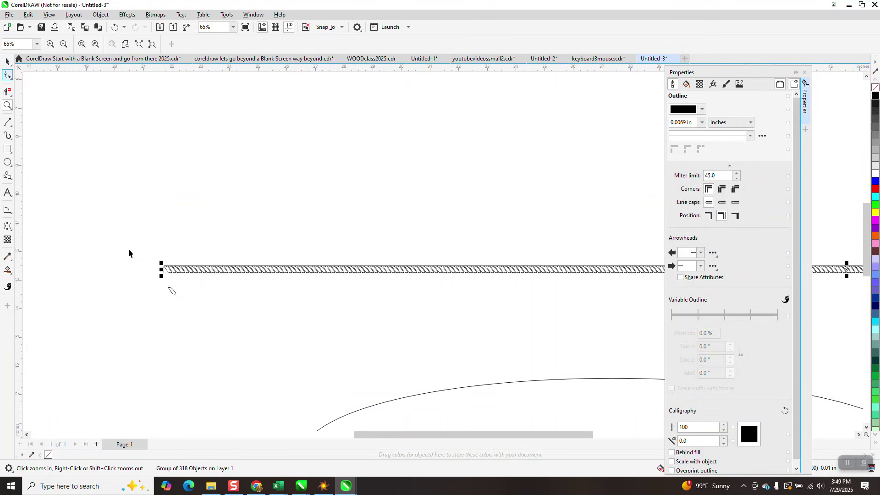
key("space")
left_click(173, 294)
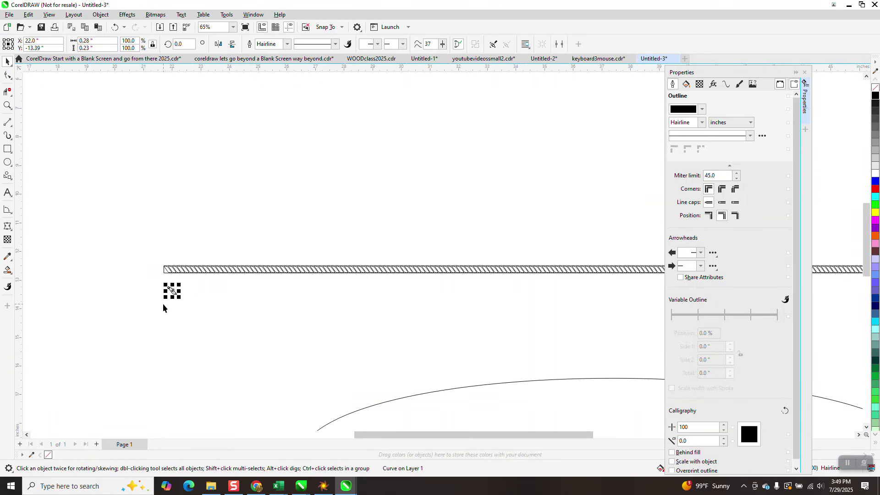
key("ctrl+d")
key("ctrl+d")
key("ctrl+d")
key("ctrl+d")
key("ctrl+d")
key("ctrl+d")
key("ctrl+d")
key("ctrl+d")
key("ctrl+d")
key("ctrl+d")
key("ctrl+d")
key("ctrl+d")
key("ctrl+d")
key("ctrl+d")
key("ctrl+d")
key("ctrl+d")
key("ctrl+d")
key("ctrl+d")
key("ctrl+d")
key("ctrl+d")
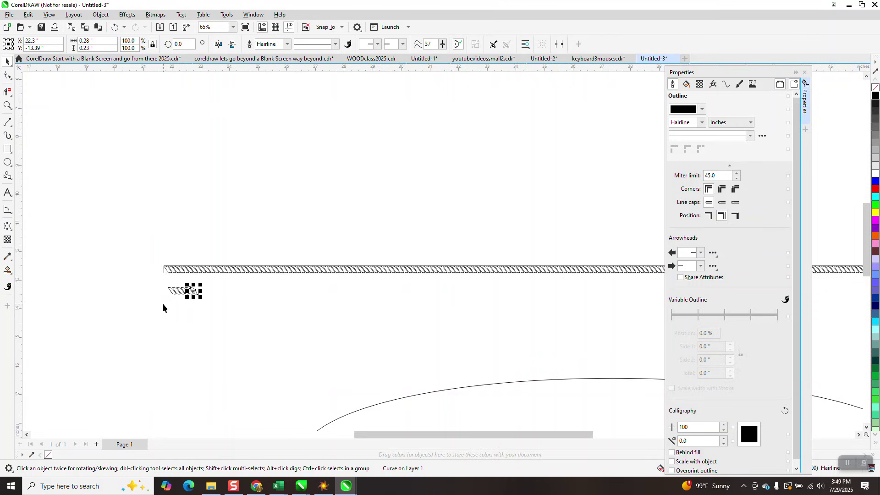
key("ctrl+d")
key("ctrl+d")
key("ctrl+d")
key("ctrl+d")
key("ctrl+d")
key("ctrl+d")
key("ctrl+d")
key("ctrl+d")
key("ctrl+d")
key("ctrl+d")
key("ctrl+d")
key("ctrl+d")
key("ctrl+d")
key("ctrl+d")
key("ctrl+d")
key("ctrl+d")
key("ctrl+d")
key("ctrl+d")
key("ctrl+d")
key("ctrl+d")
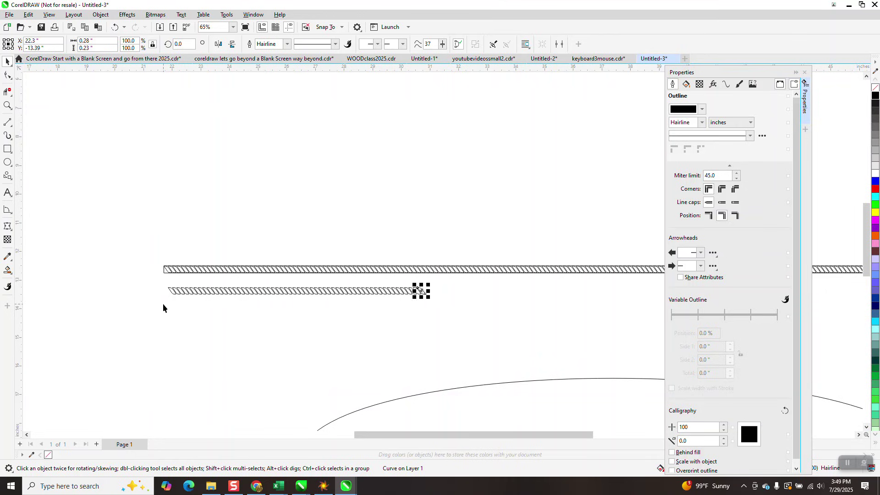
key("ctrl+d")
key("ctrl+d")
key("ctrl+d")
key("ctrl+d")
key("ctrl+d")
key("ctrl+d")
key("ctrl+d")
key("ctrl+d")
key("ctrl+d")
key("ctrl+d")
key("ctrl+d")
key("ctrl+d")
key("ctrl+d")
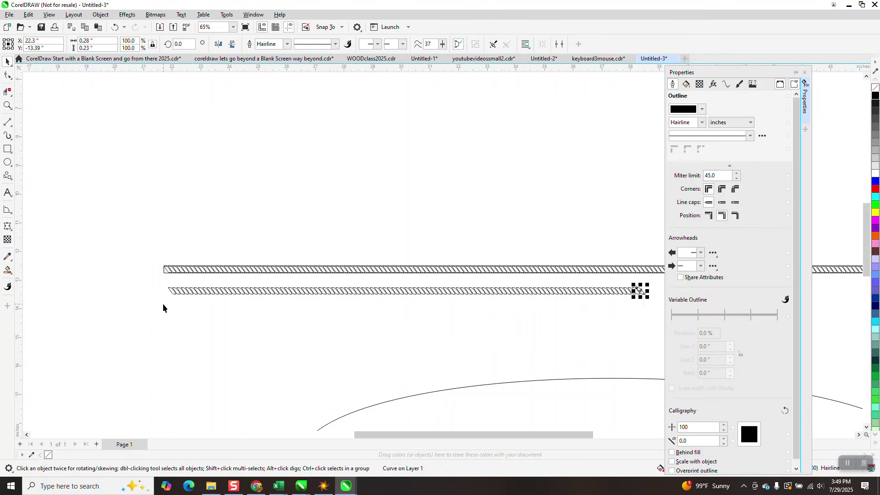
key("ctrl+d")
key("ctrl+d")
key("ctrl+d")
key("ctrl+d")
key("ctrl+d")
key("ctrl+d")
key("ctrl+d")
key("ctrl+d")
key("ctrl+d")
key("ctrl+d")
key("ctrl+d")
key("ctrl+d")
key("ctrl+d")
key("ctrl+d")
key("ctrl+d")
key("ctrl+d")
key("ctrl+d")
key("ctrl+d")
key("ctrl+d")
key("ctrl+d")
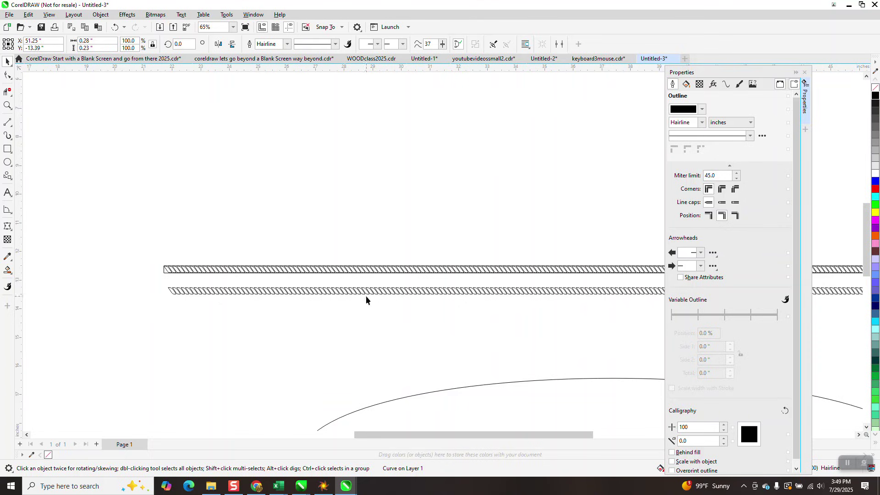
Extend the row of strands by duplicating at 0.15" spacing until the last copy reaches X 69.55"
left_click(805, 72)
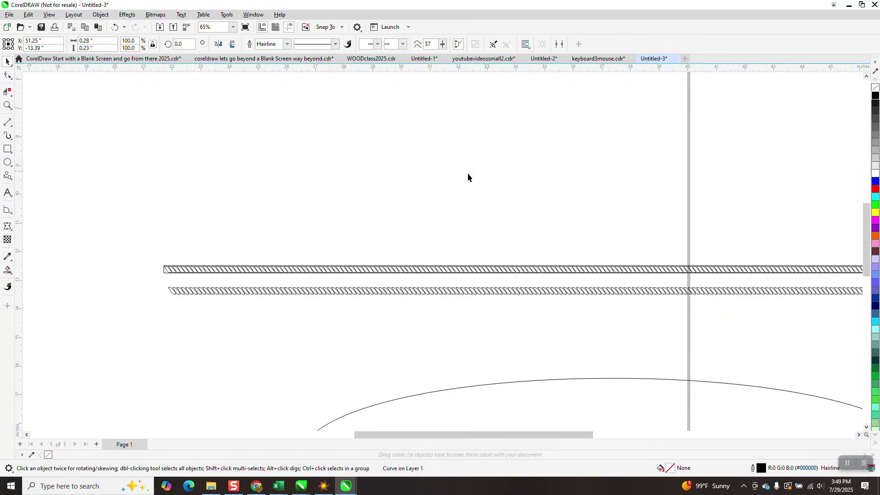
scroll(311, 206, "down", 2)
key("ctrl+d")
key("ctrl+d")
key("ctrl+d")
key("ctrl+d")
key("ctrl+d")
key("ctrl+d")
key("ctrl+d")
key("ctrl+d")
key("ctrl+d")
key("ctrl+d")
key("ctrl+d")
key("ctrl+d")
key("ctrl+d")
key("ctrl+d")
key("ctrl+d")
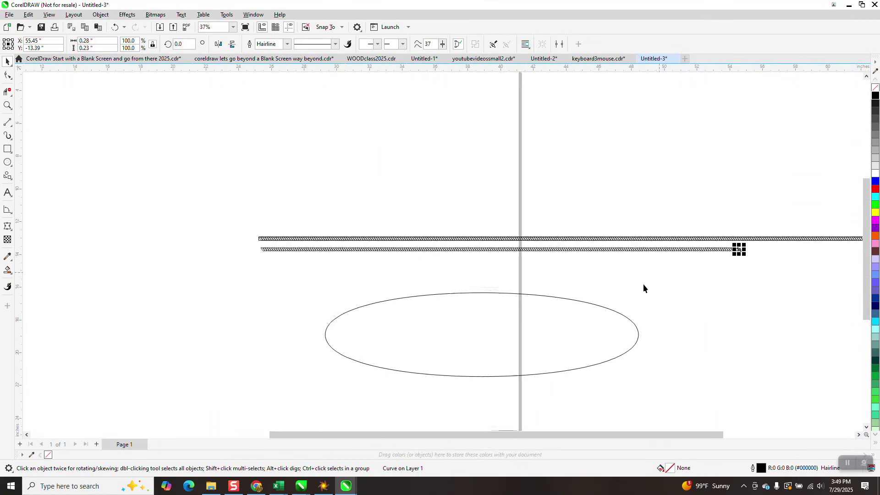
scroll(574, 271, "down", 3)
key("ctrl+d")
key("ctrl+d")
key("ctrl+d")
key("ctrl+d")
key("ctrl+d")
key("ctrl+d")
key("ctrl+d")
key("ctrl+d")
key("ctrl+d")
key("ctrl+d")
key("ctrl+d")
key("ctrl+d")
key("ctrl+d")
key("ctrl+d")
key("ctrl+d")
key("ctrl+d")
key("ctrl+d")
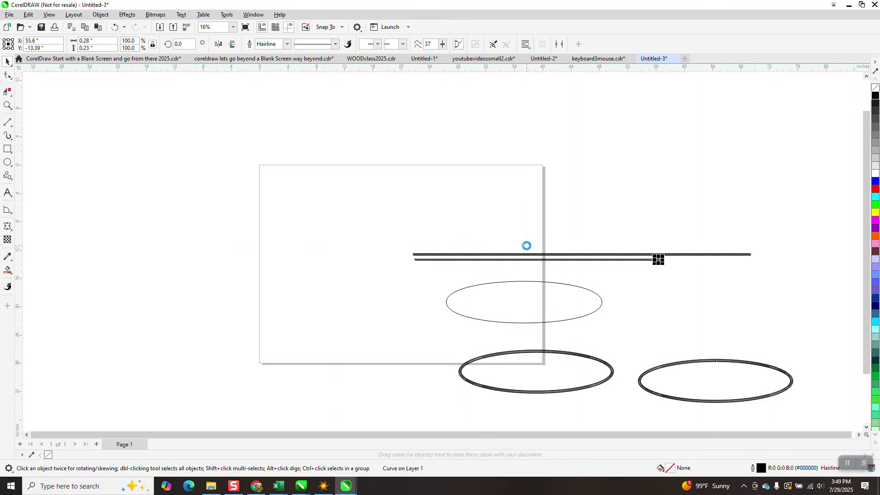
key("ctrl+d")
key("ctrl+d")
key("ctrl+d")
key("ctrl+d")
key("ctrl+d")
key("ctrl+d")
key("ctrl+d")
key("ctrl+d")
key("ctrl+d")
key("ctrl+d")
key("ctrl+d")
key("ctrl+d")
key("ctrl+d")
key("ctrl+d")
key("ctrl+d")
key("ctrl+d")
key("ctrl+d")
key("ctrl+d")
key("ctrl+d")
key("ctrl+d")
key("ctrl+d")
key("ctrl+d")
key("ctrl+d")
key("ctrl+d")
key("ctrl+d")
key("ctrl+d")
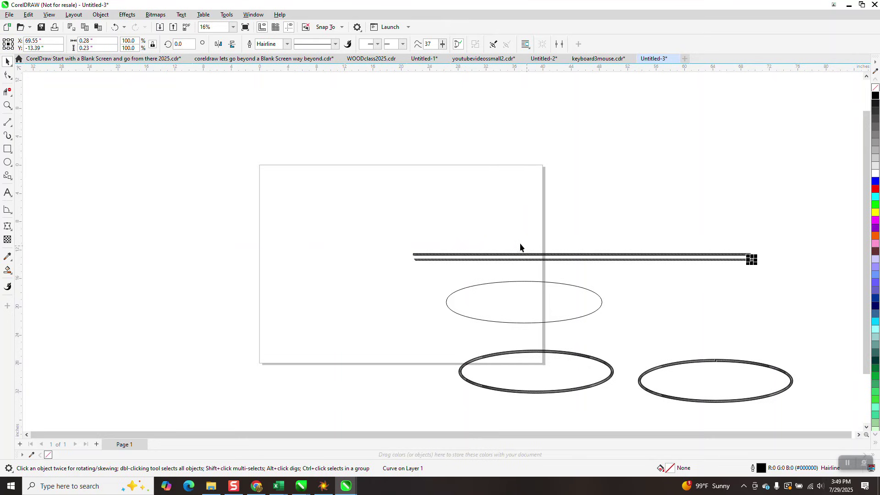
Move the original straight rope up to about Y -2.9" and select the new strand row to check its overall width
left_click_drag(416, 255, 431, 187)
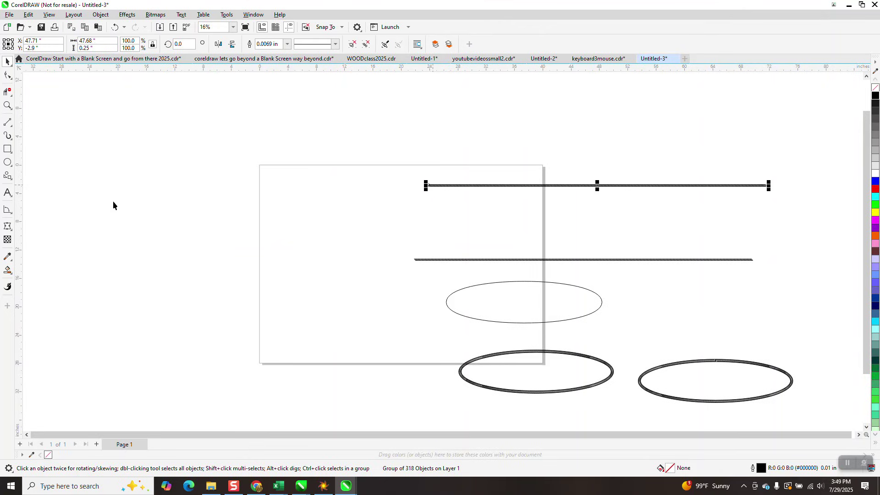
left_click(7, 109)
left_click_drag(392, 228, 771, 289)
left_click(7, 75)
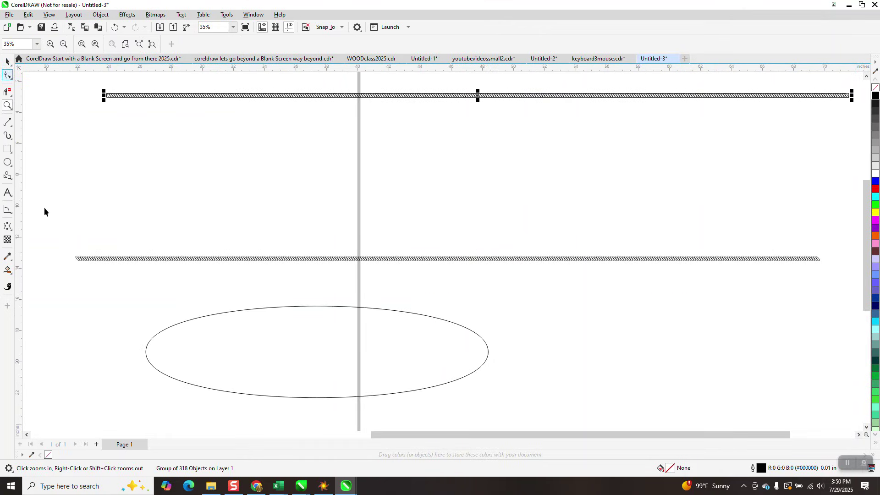
left_click_drag(49, 217, 811, 293)
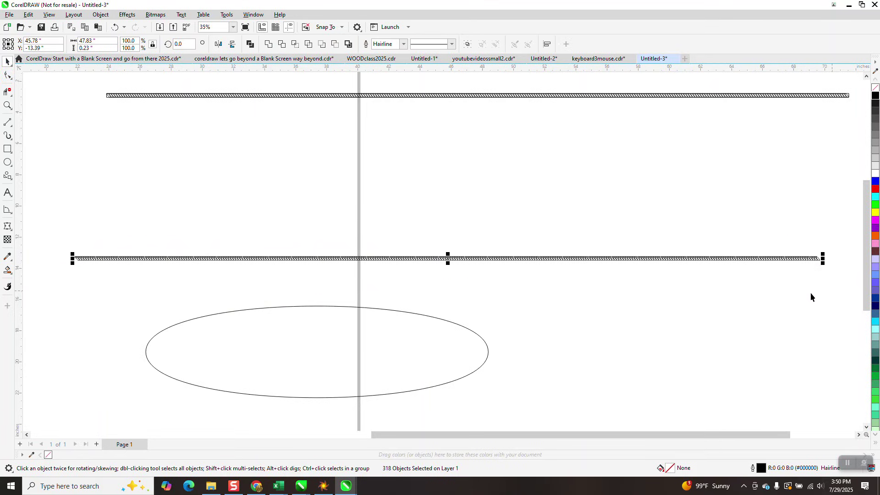
Check the plain ellipse's curve length in the object properties against the width of the new strand row
left_click(331, 184)
left_click(354, 307)
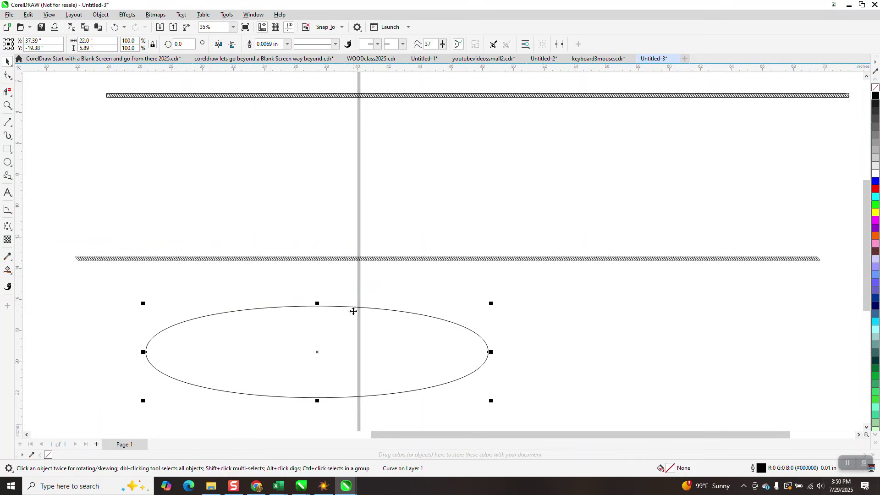
left_click(253, 14)
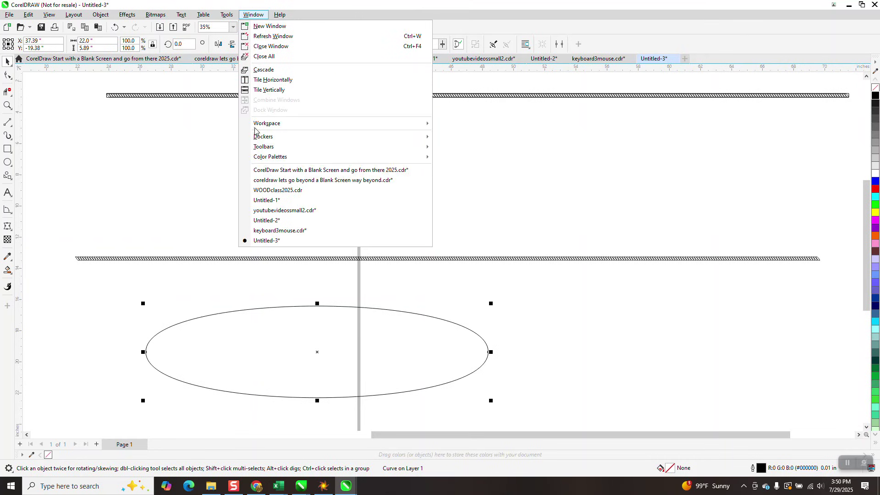
mouse_move(260, 145)
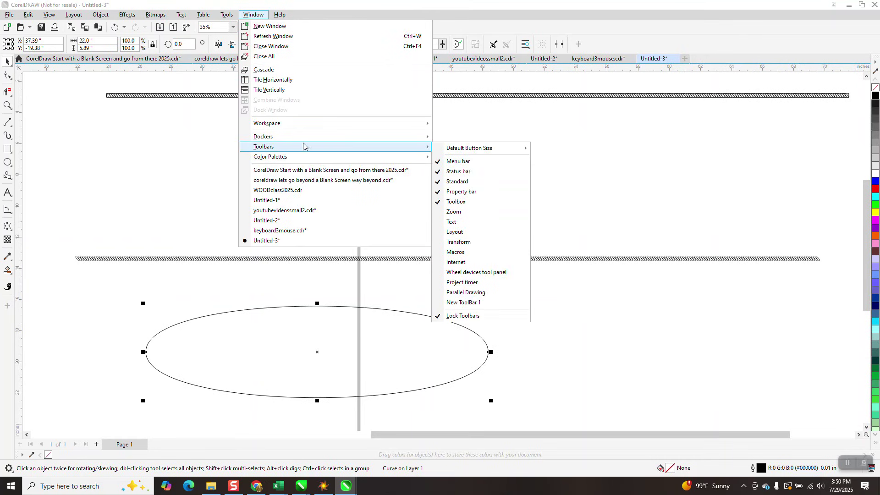
mouse_move(301, 139)
left_click(469, 107)
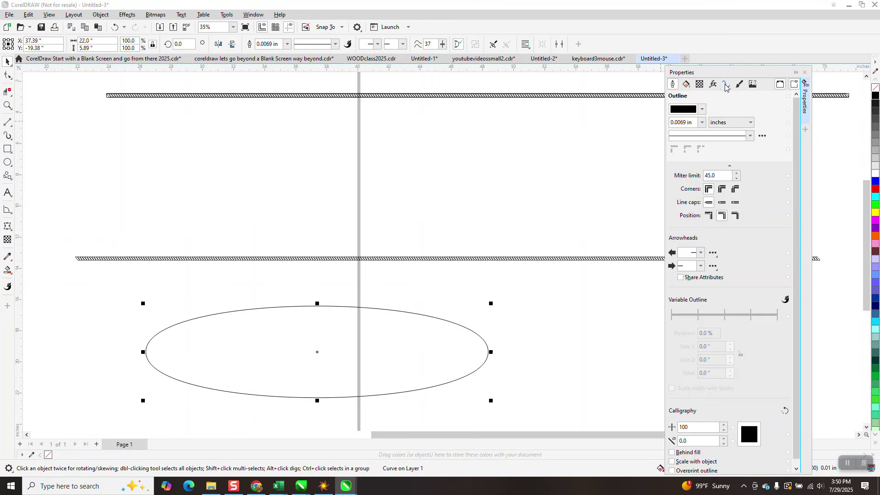
left_click(726, 84)
scroll(440, 161, "down", 1)
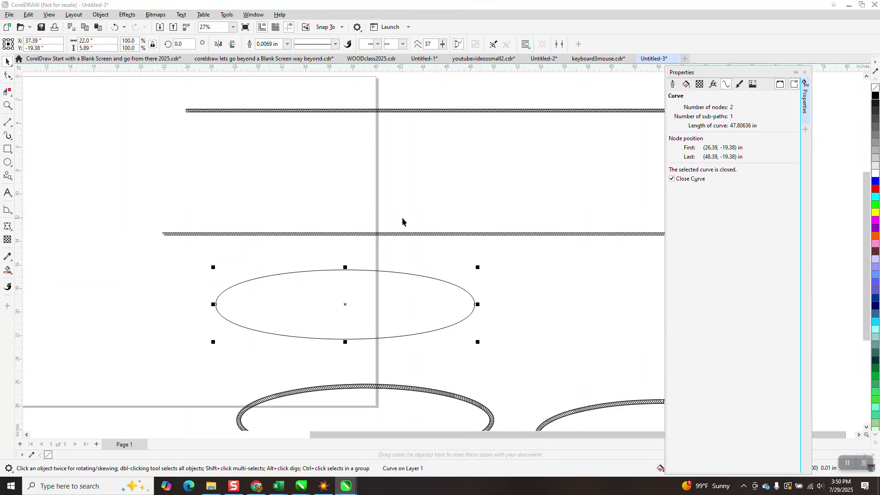
scroll(287, 233, "down", 1)
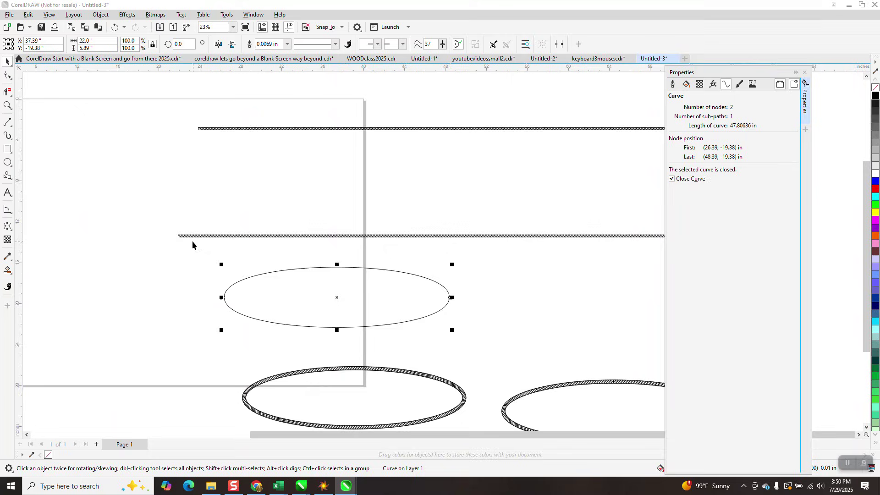
left_click(8, 105)
left_click_drag(150, 204, 235, 251)
scroll(379, 290, "down", 7)
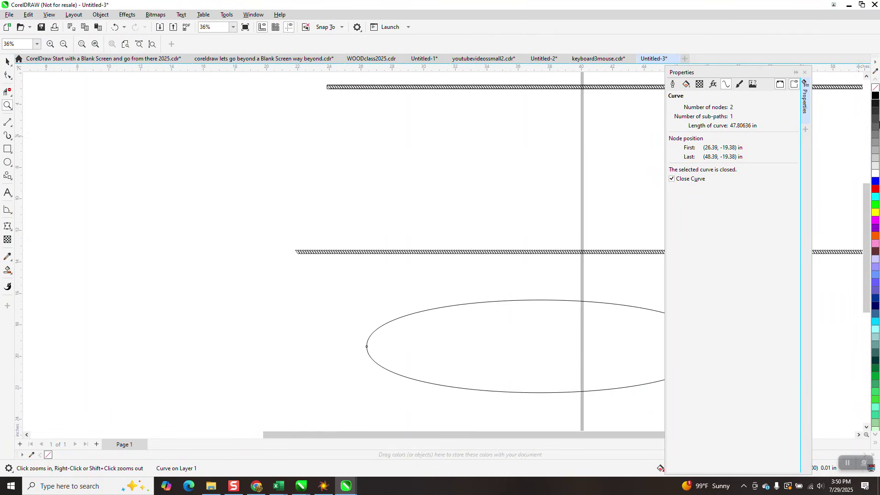
left_click(805, 73)
Select all the strands of the new row and group them
scroll(457, 122, "down", 2)
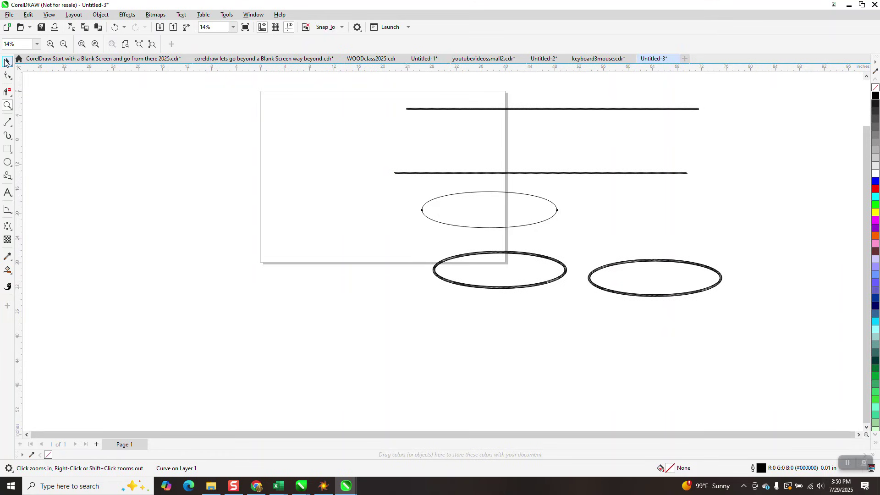
left_click(5, 61)
left_click_drag(365, 153, 454, 173)
left_click_drag(694, 183, 695, 185)
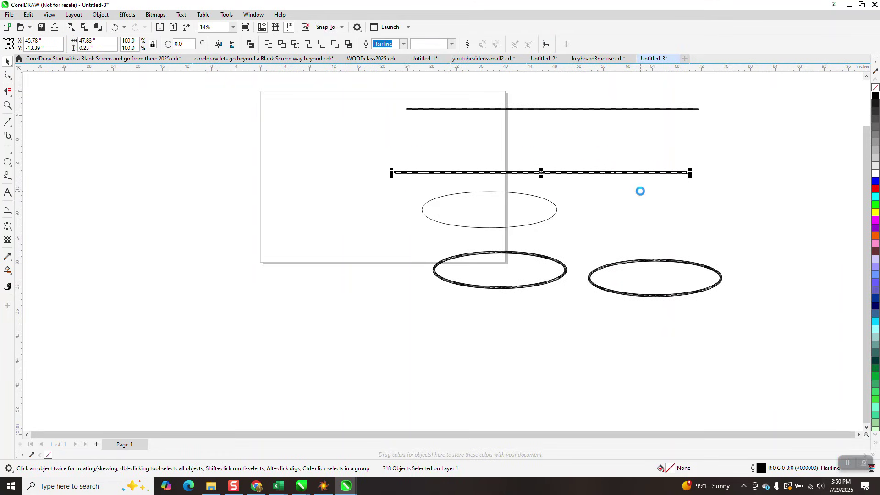
key("ctrl+g")
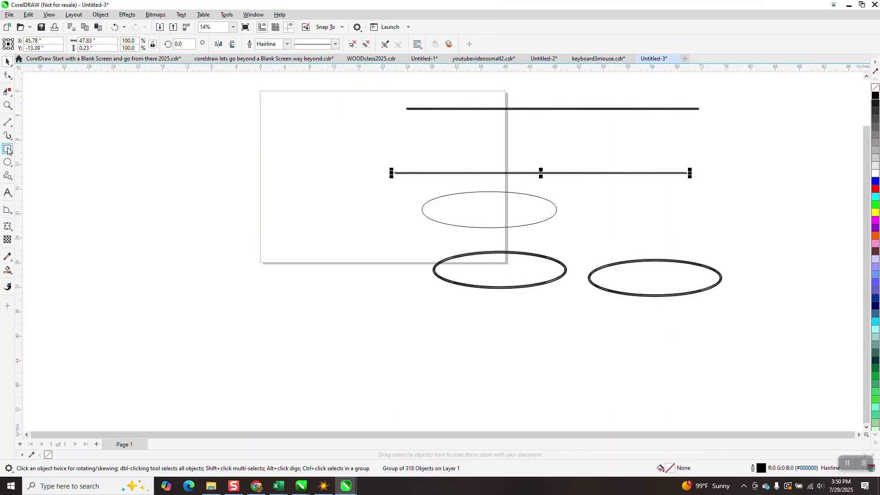
Add a red-outlined rectangle around the grouped strands, matching their 47.83" by 0.23" extents
left_click(8, 150)
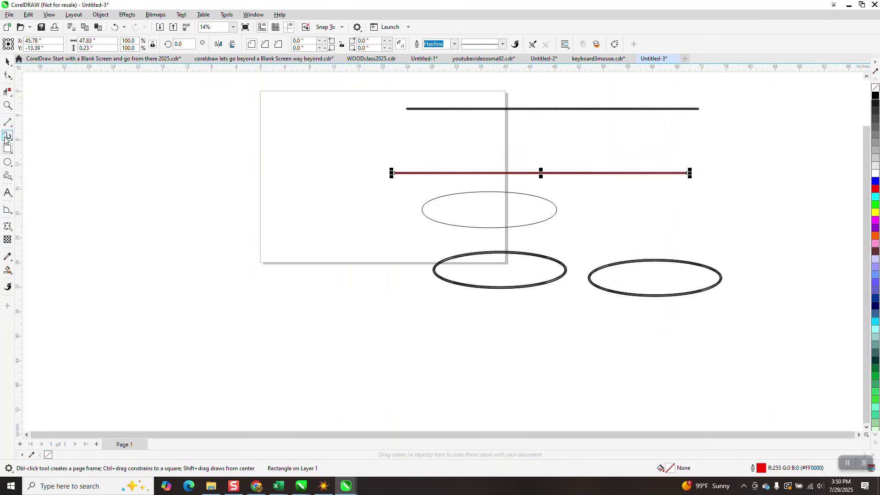
left_click(8, 106)
left_click_drag(506, 166, 549, 185)
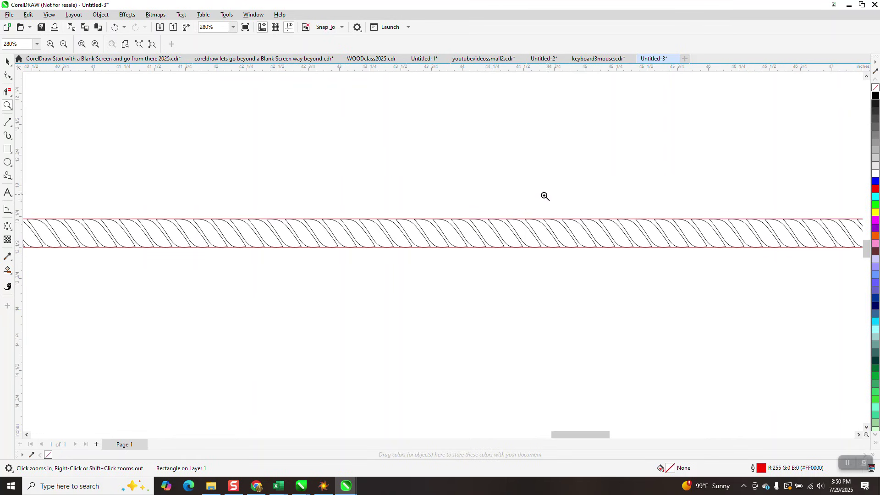
left_click(6, 63)
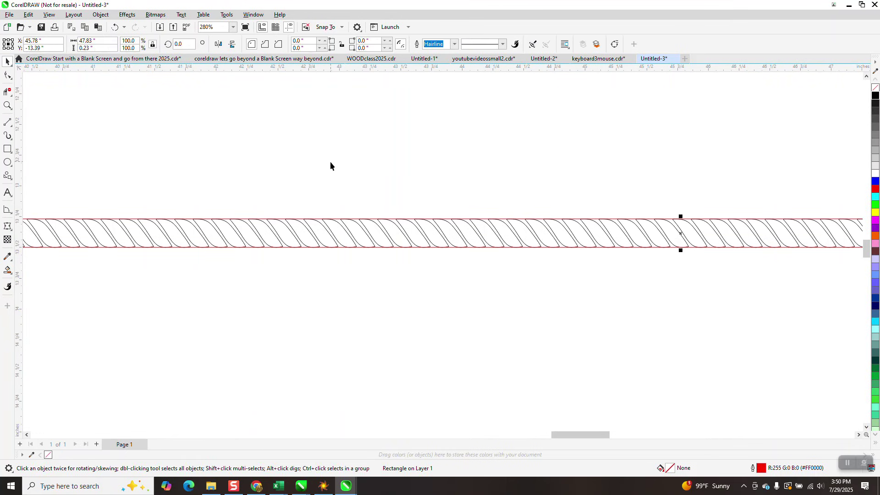
Set the surrounding rectangle's height to 0.27" without changing its width, and make its outline black
scroll(323, 165, "down", 1)
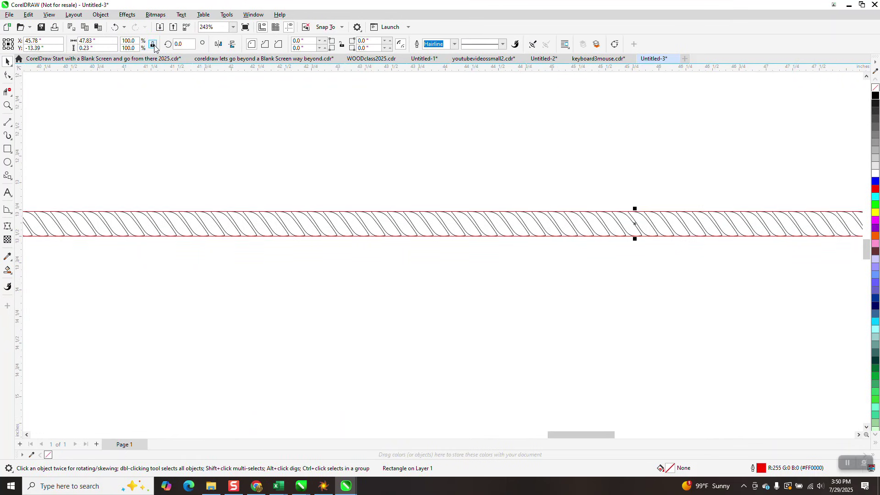
left_click(99, 49)
type(".25")
key("Return")
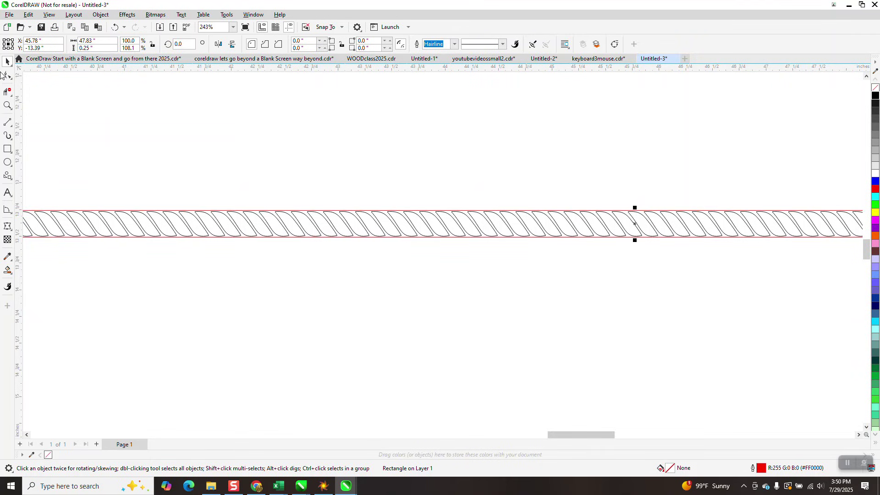
left_click(81, 48)
type(".27")
key("Return")
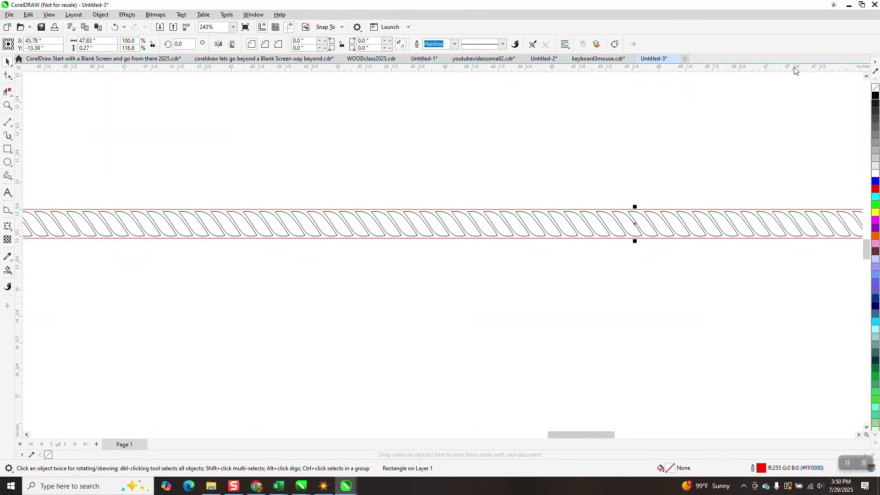
right_click(875, 95)
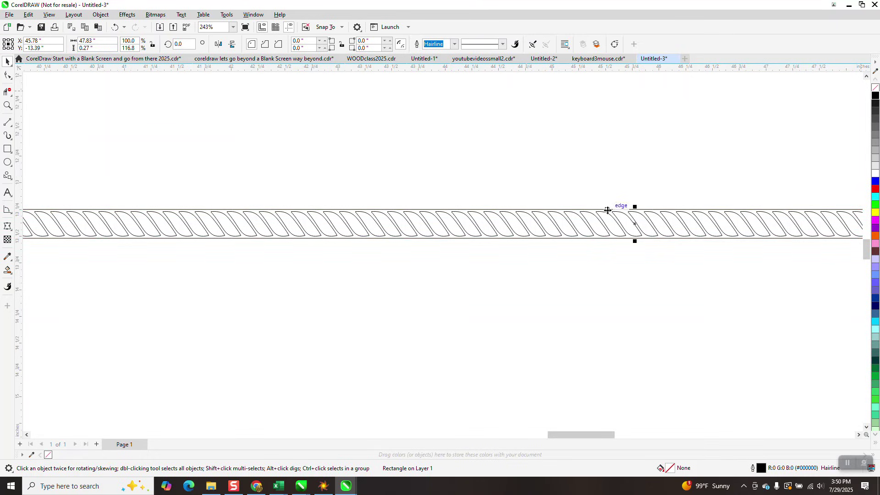
Inspect the new rope's end and the finished rope oval, and group the rectangle with the strand row
scroll(579, 209, "down", 5)
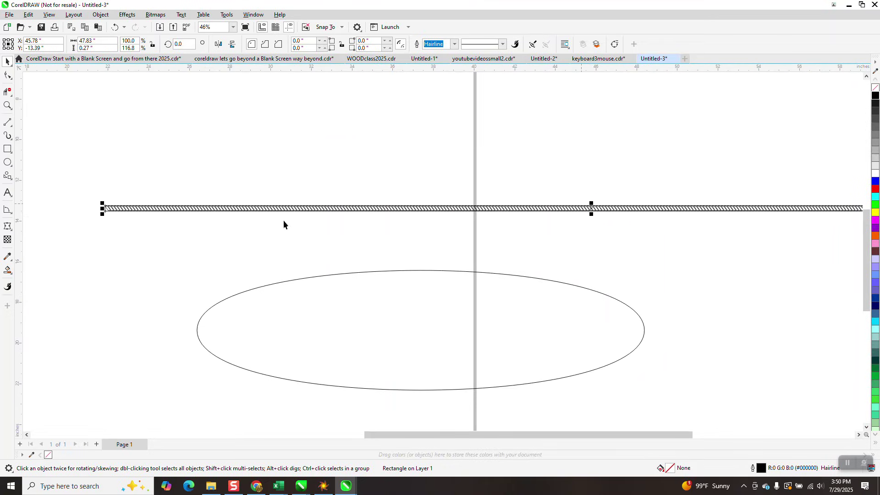
left_click(8, 105)
left_click_drag(104, 198, 102, 218)
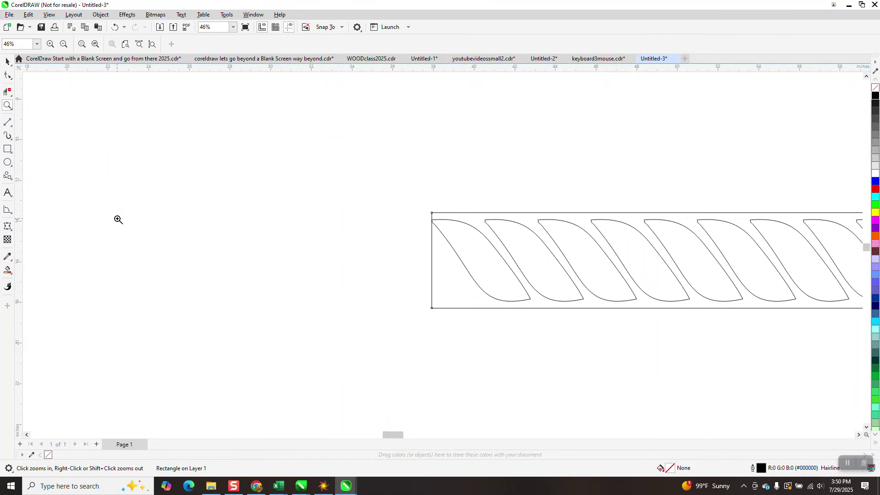
scroll(151, 197, "down", 12)
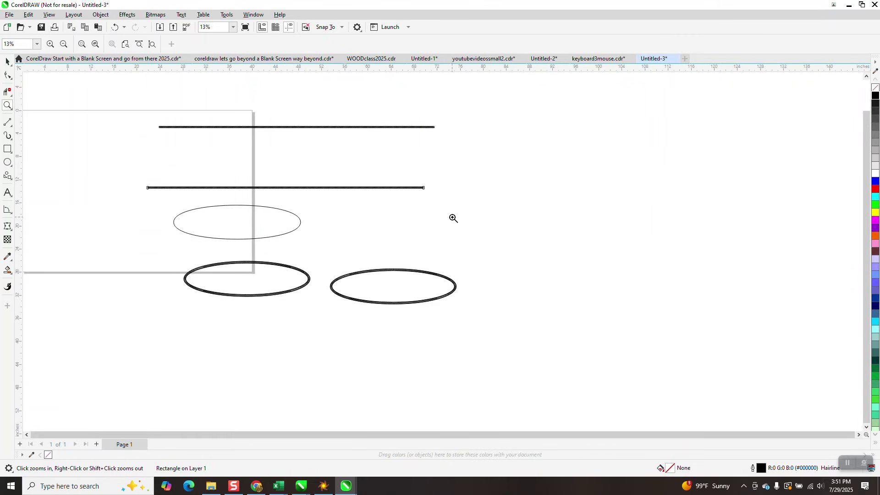
scroll(422, 276, "up", 7)
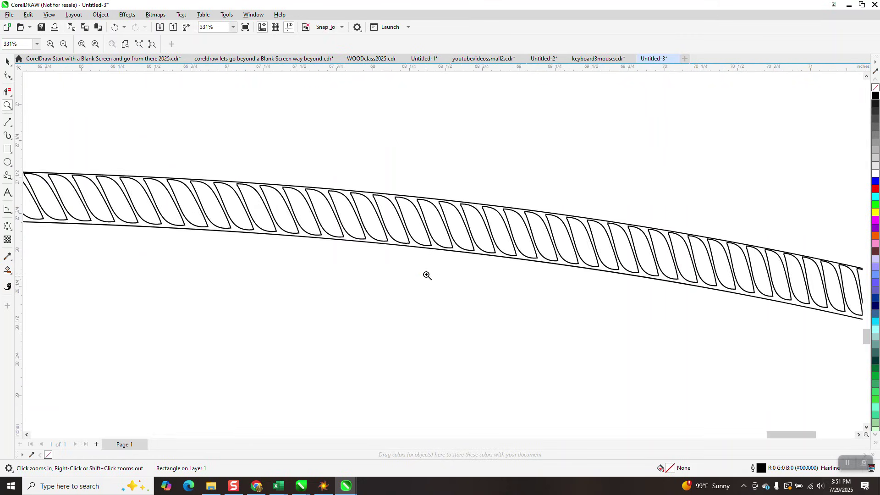
scroll(397, 220, "down", 8)
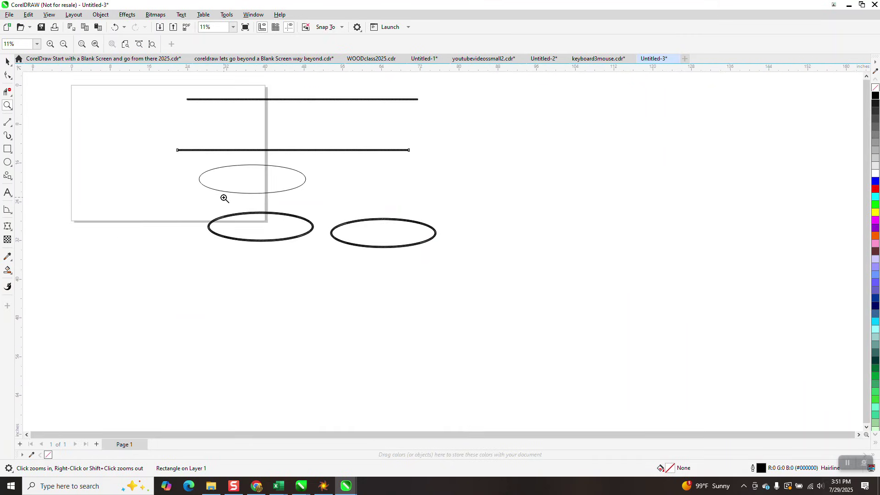
left_click(7, 61)
left_click_drag(136, 126, 195, 154)
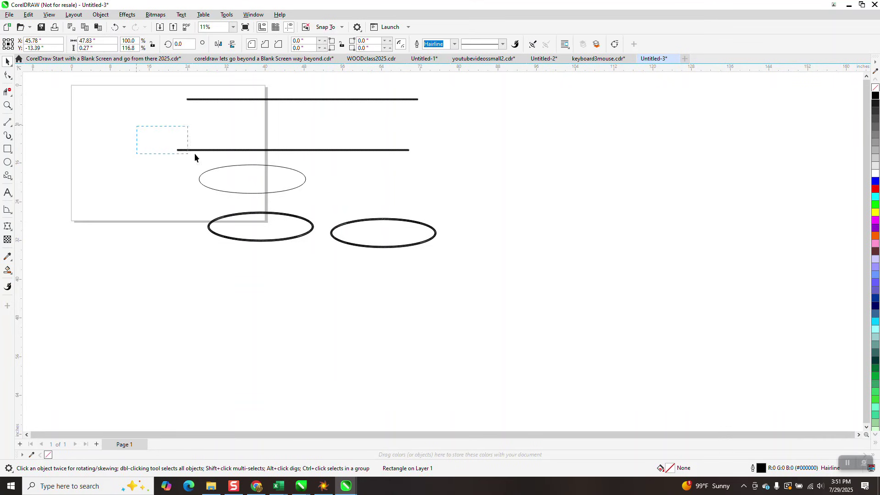
left_click_drag(409, 170, 421, 169)
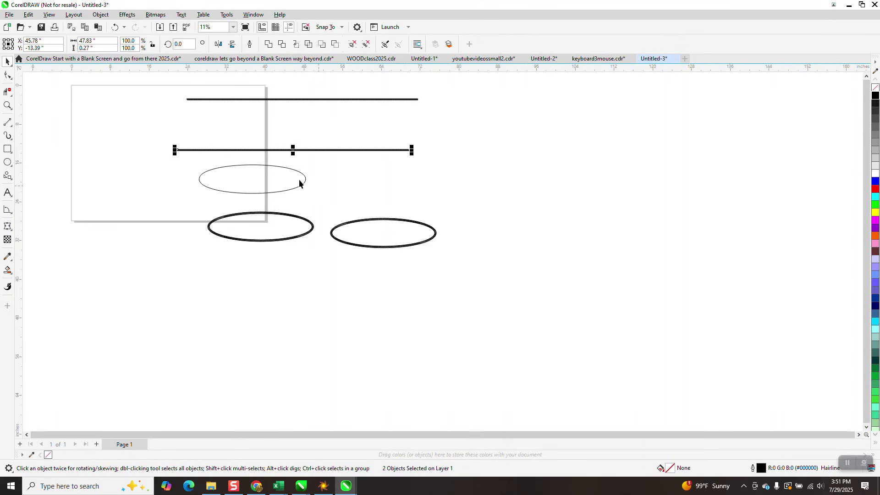
Move the plain ellipse to about X 94.74", Y -22.69" and the new rope above it to about X 85.38", Y -13.46"
left_click_drag(301, 180, 577, 195)
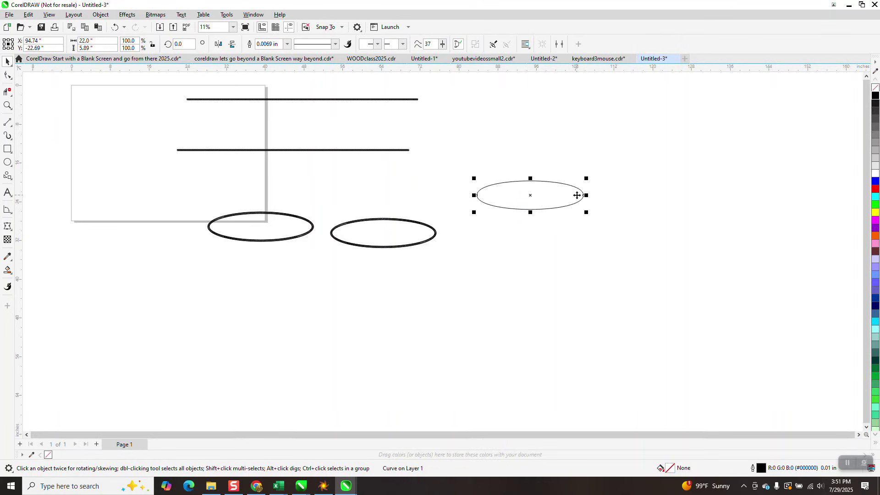
left_click_drag(337, 150, 527, 161)
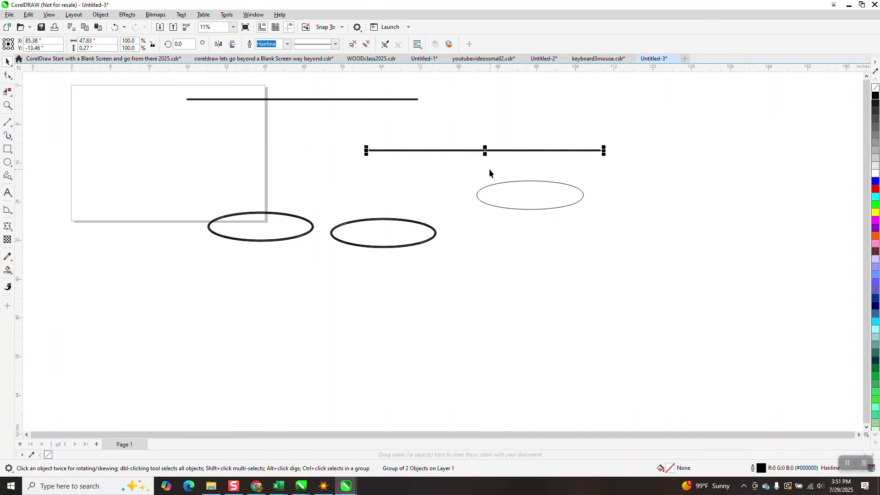
Save the new rope as an Artistic Media brush named roper13 in the Artistic Media folder
left_click(12, 140)
left_click(39, 144)
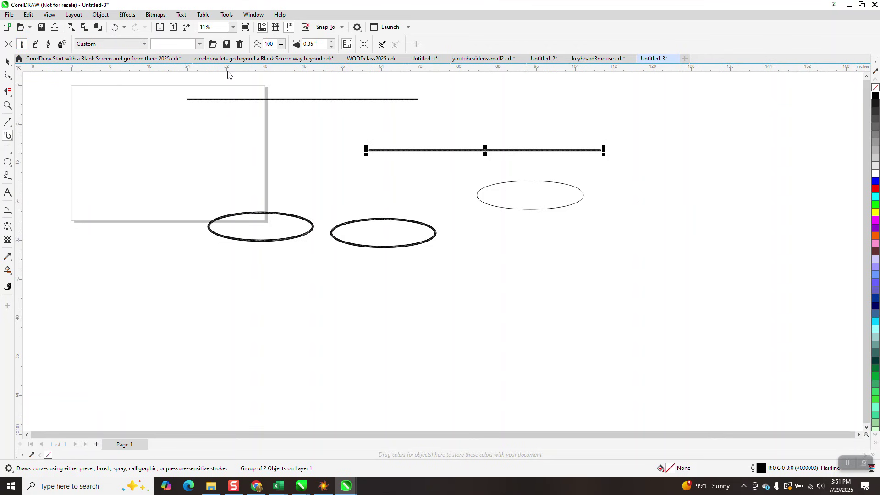
left_click(226, 45)
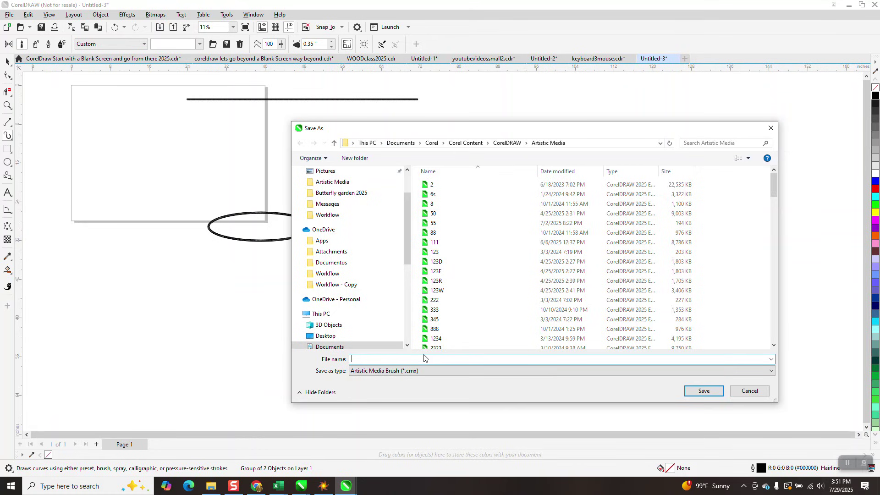
type("ro")
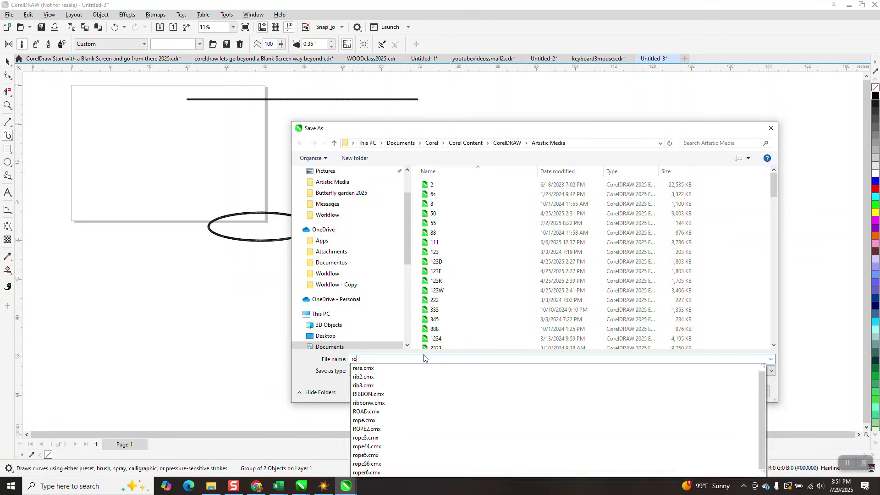
type("per13")
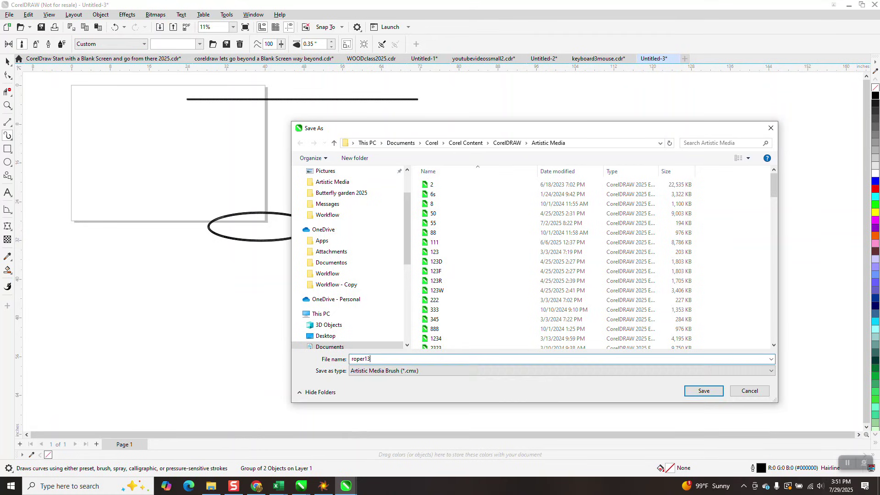
left_click(703, 392)
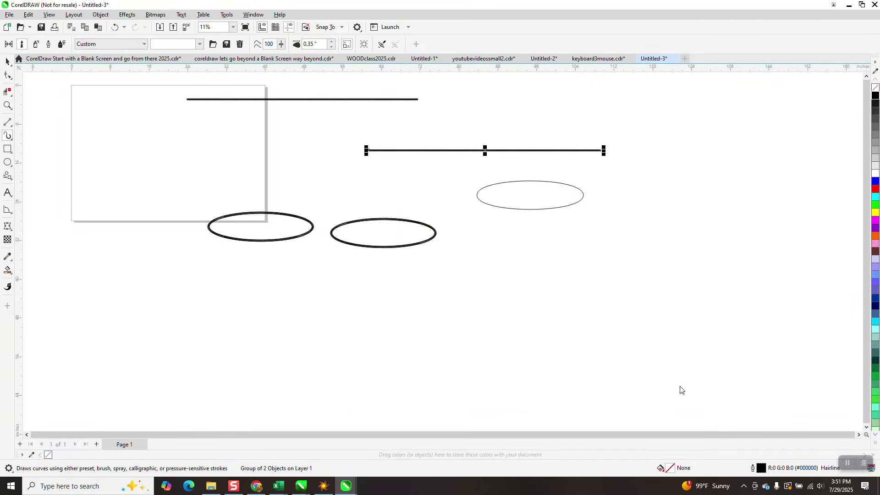
Apply the roper13 brush to the plain ellipse with a 0.34" stroke width
left_click(526, 182)
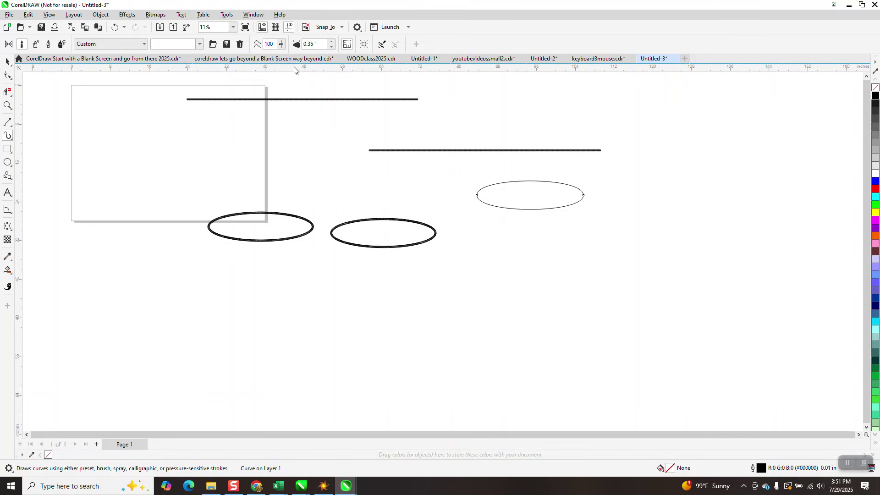
left_click(331, 46)
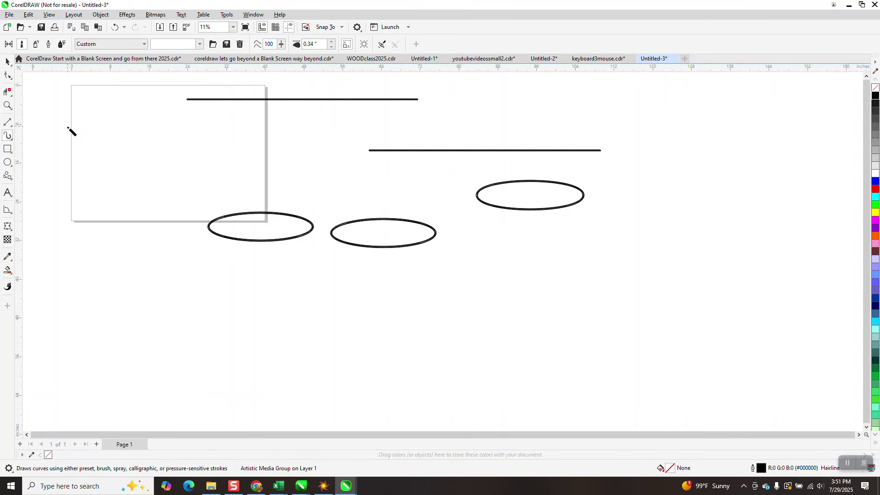
Examine the rope strands along the top of the new oval and the seam at its left end
left_click(7, 105)
left_click_drag(517, 177, 555, 207)
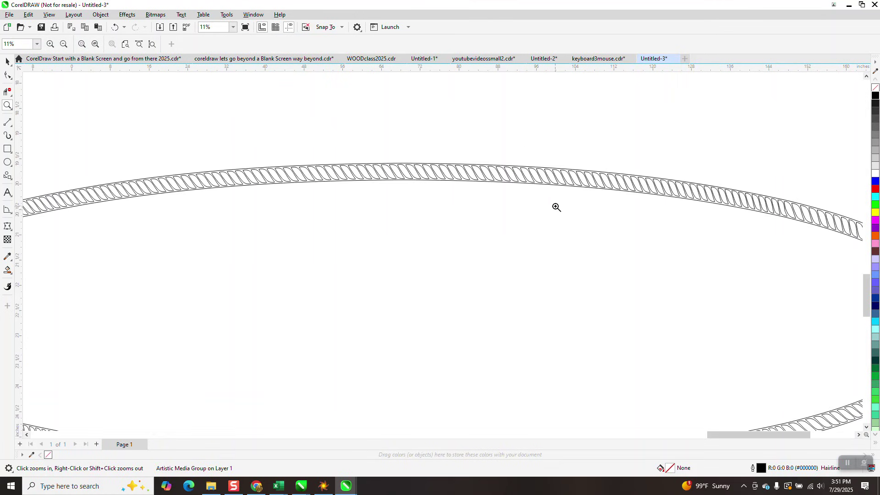
right_click(355, 193)
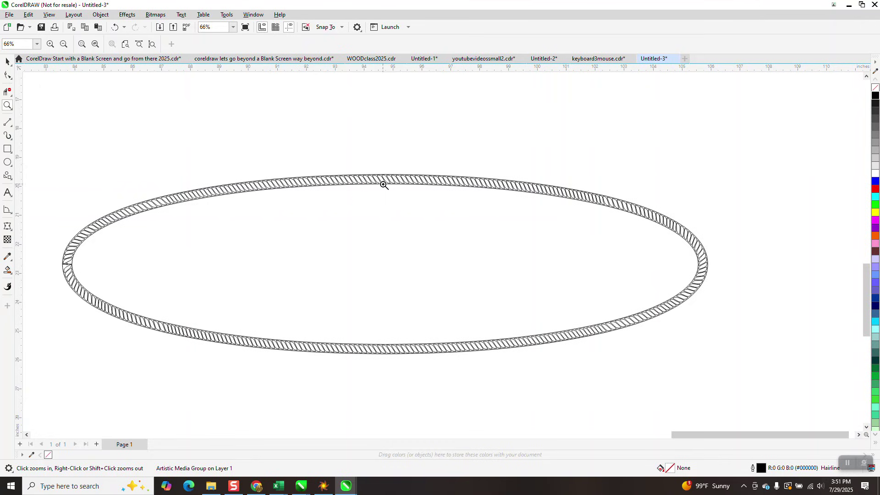
left_click_drag(357, 157, 465, 226)
scroll(464, 217, "down", 7)
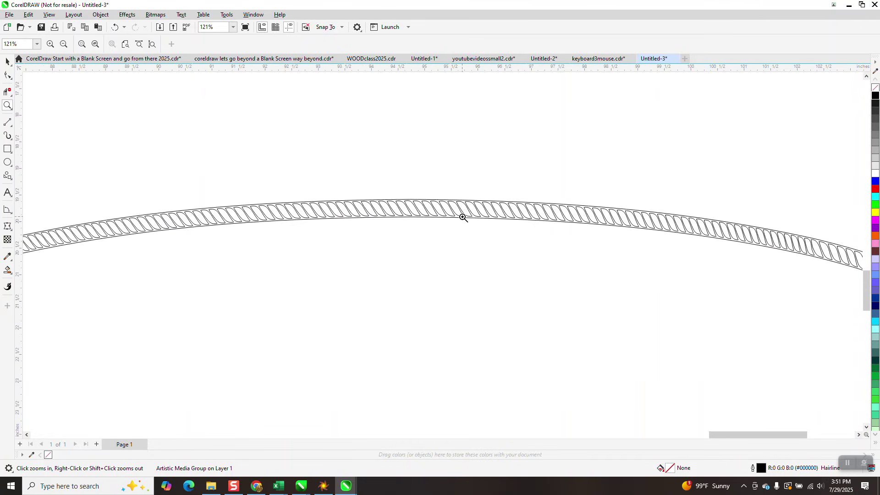
left_click_drag(294, 197, 452, 245)
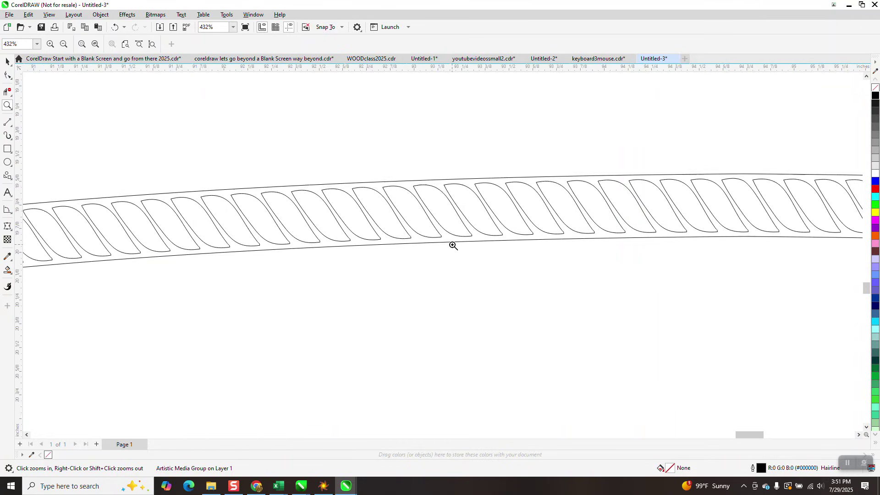
scroll(451, 245, "down", 6)
scroll(447, 214, "down", 1)
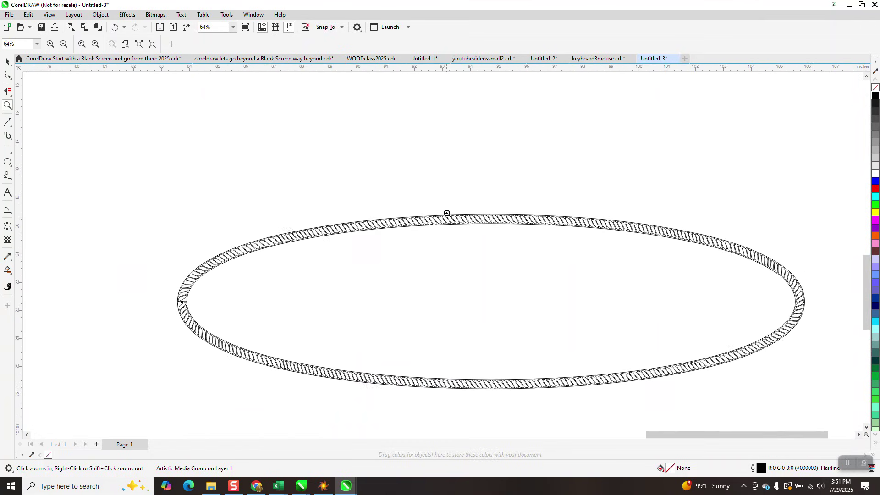
left_click_drag(179, 294, 198, 305)
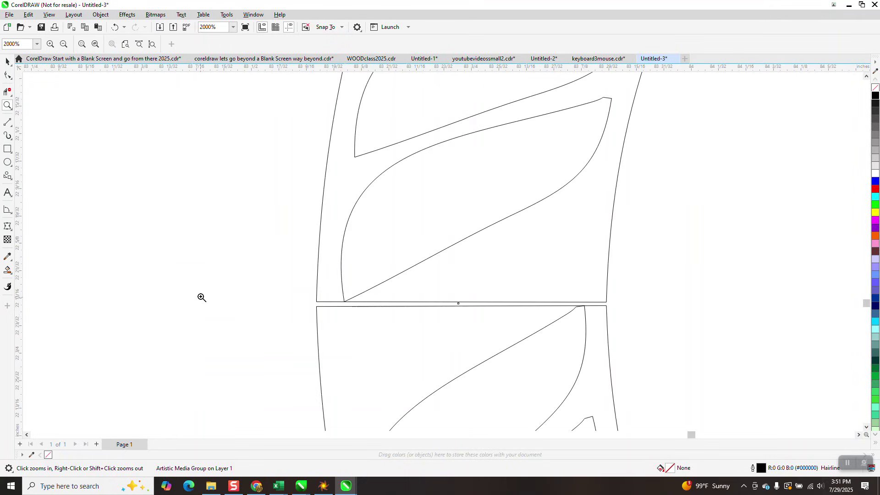
scroll(201, 297, "down", 12)
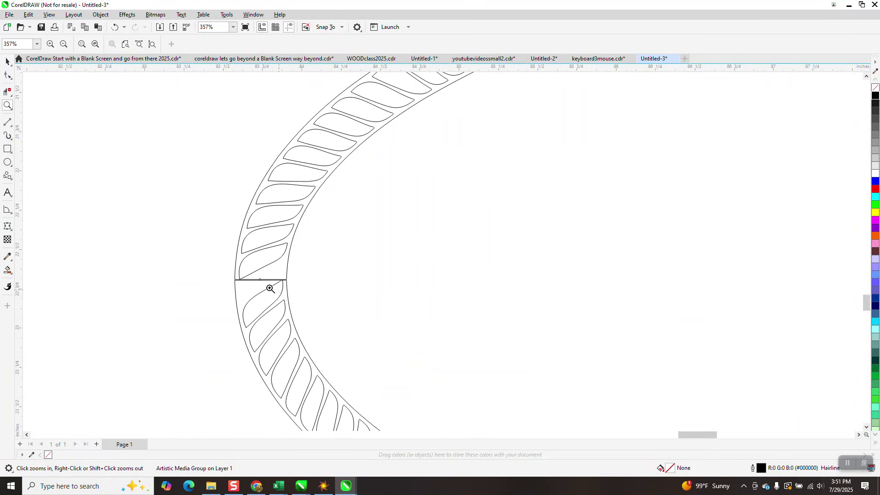
scroll(270, 288, "down", 10)
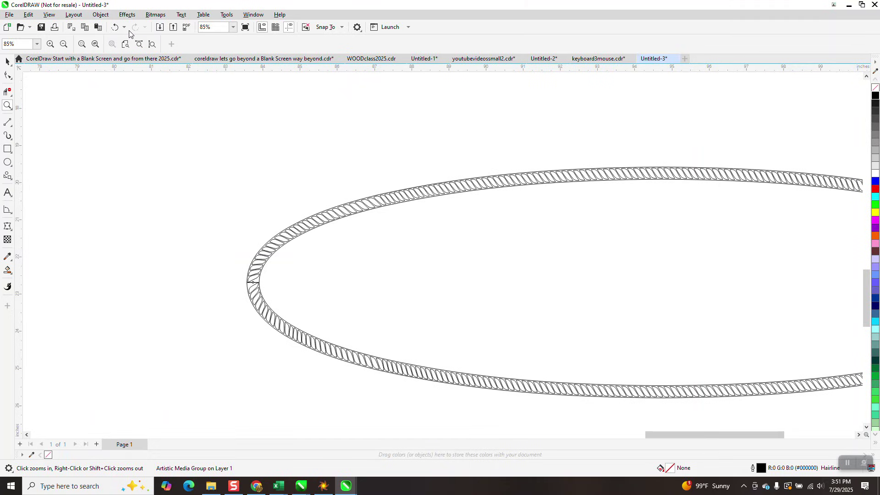
Undo the rope brush stroke on the ellipse
left_click(115, 27)
scroll(291, 284, "down", 1)
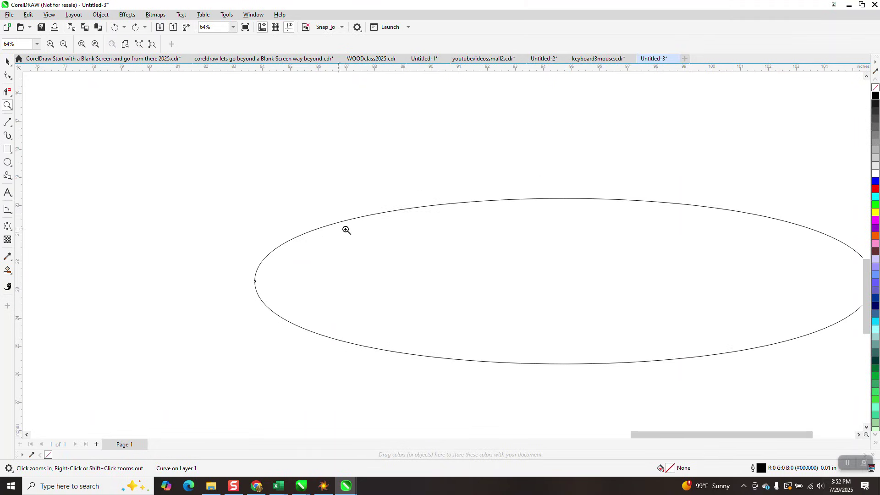
scroll(533, 312, "down", 1)
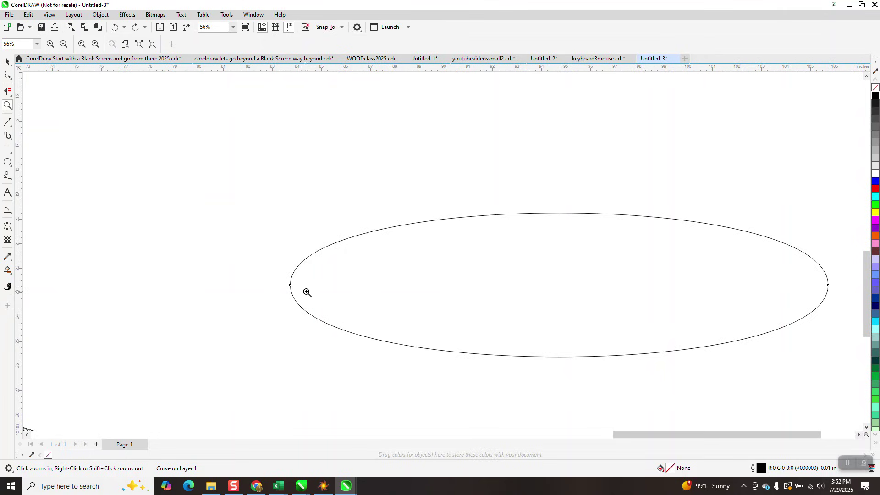
Try deleting the node at the ellipse's left end, and undo the deletion
left_click(7, 76)
left_click(8, 76)
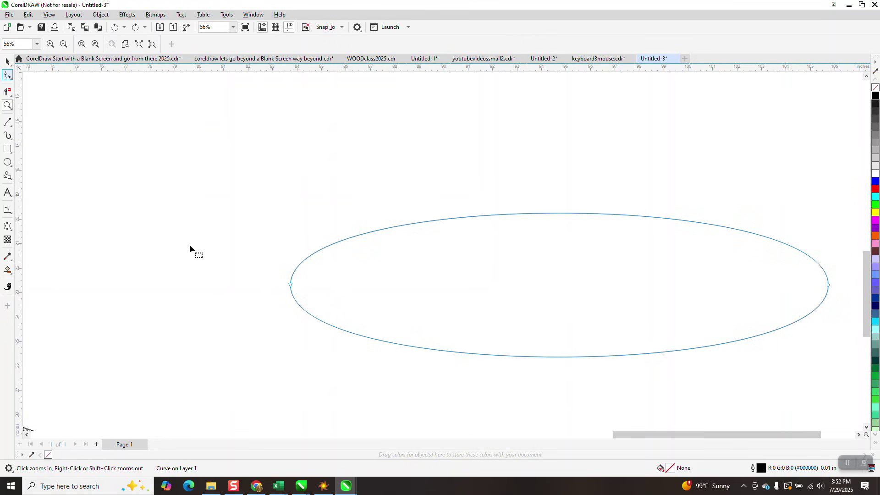
left_click_drag(264, 276, 307, 293)
key("Delete")
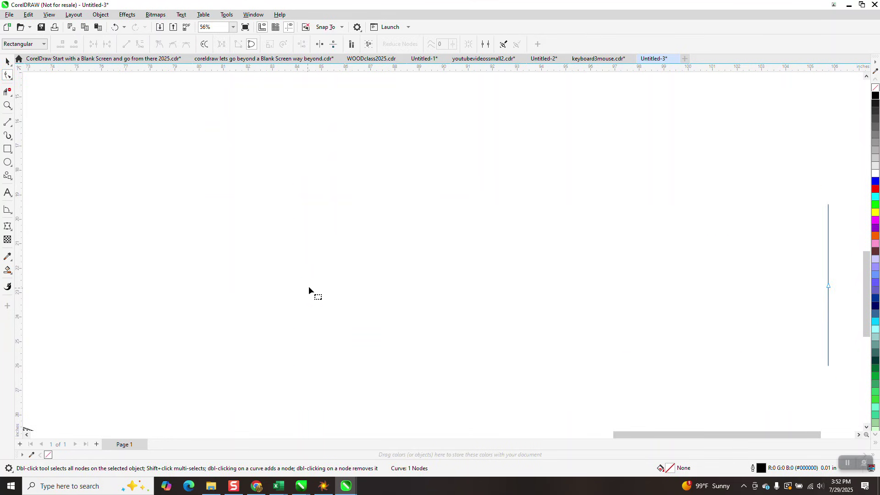
left_click(114, 27)
scroll(291, 218, "down", 3)
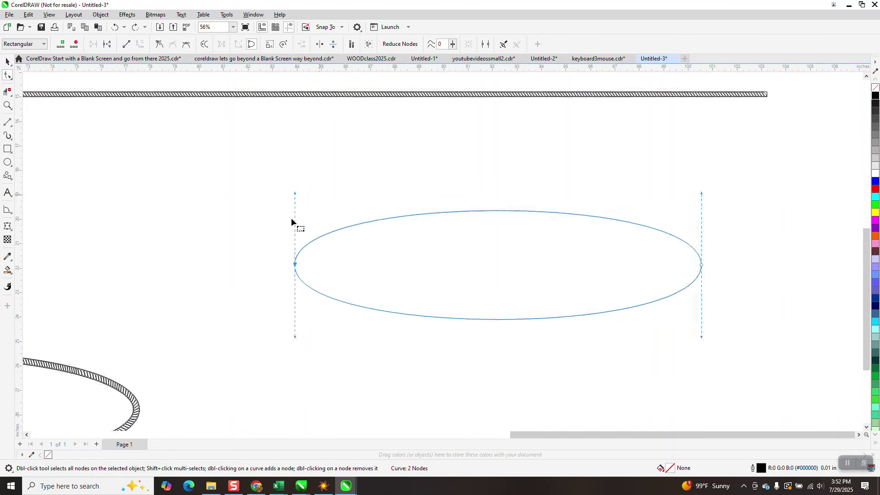
left_click(136, 27)
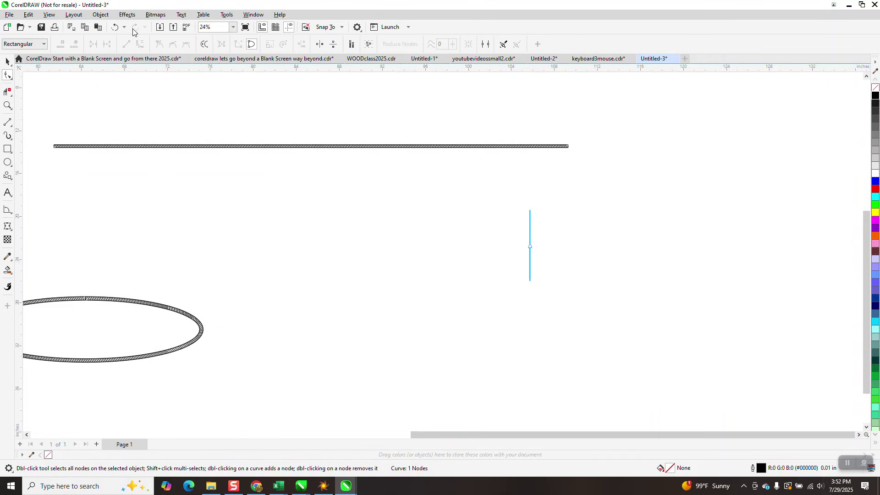
left_click(115, 28)
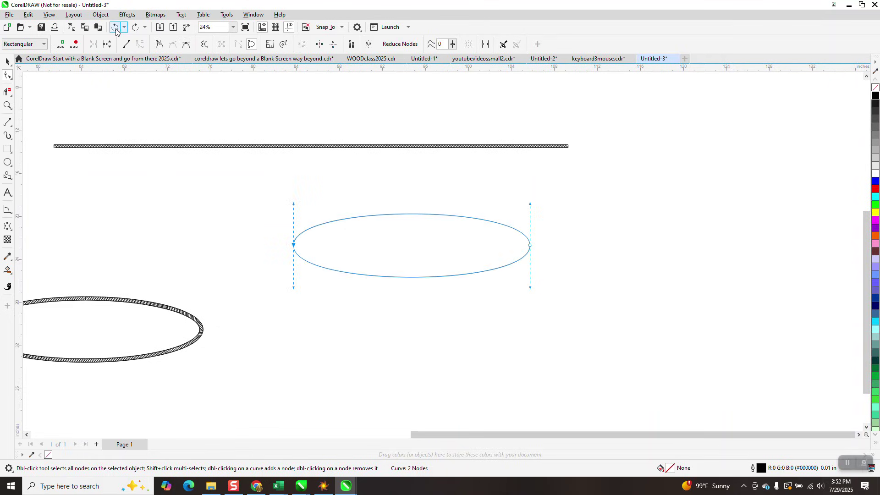
Undo the earlier moves of the ellipse and rope, and place the plain ellipse at about X 105.08", Y -21.62"
left_click(114, 28)
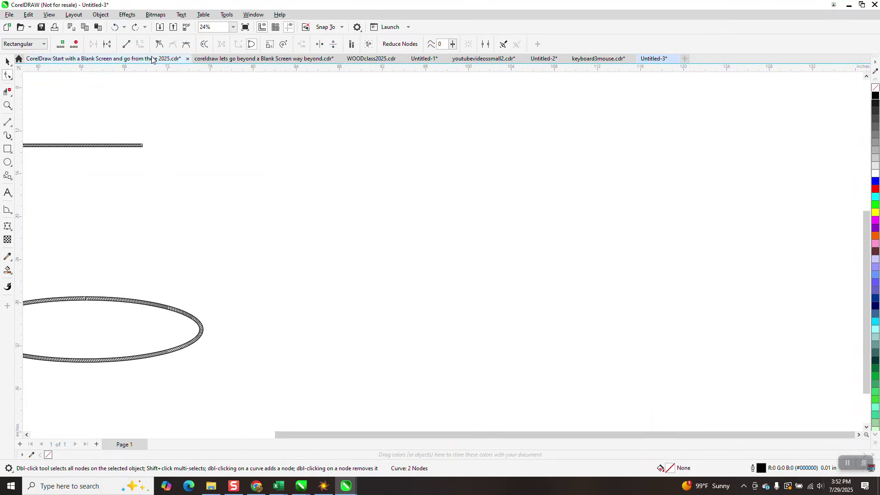
scroll(226, 144, "down", 2)
scroll(274, 165, "down", 1)
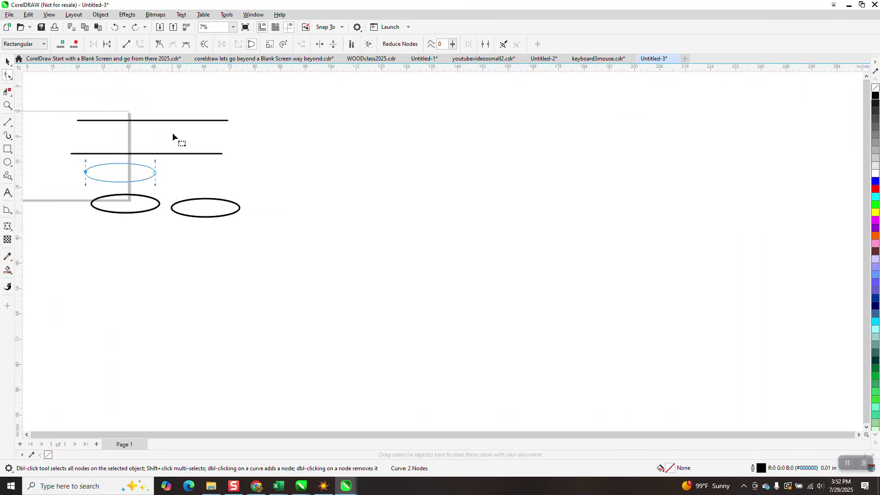
left_click(7, 61)
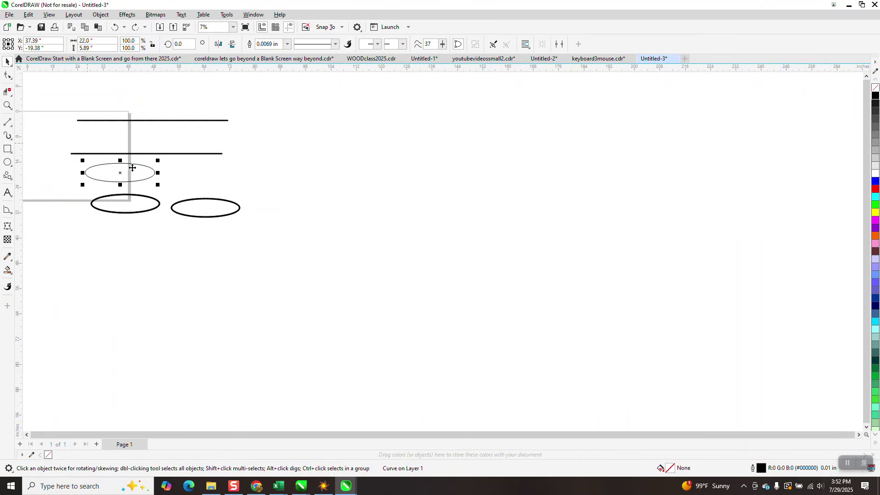
left_click_drag(123, 173, 336, 180)
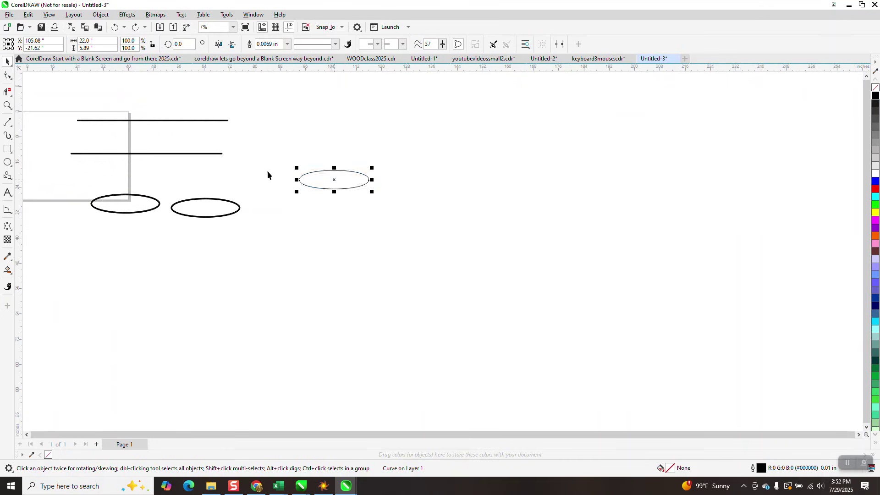
Apply the roper13 brush to the relocated ellipse with a 0.33" stroke width
left_click(224, 154)
key("i")
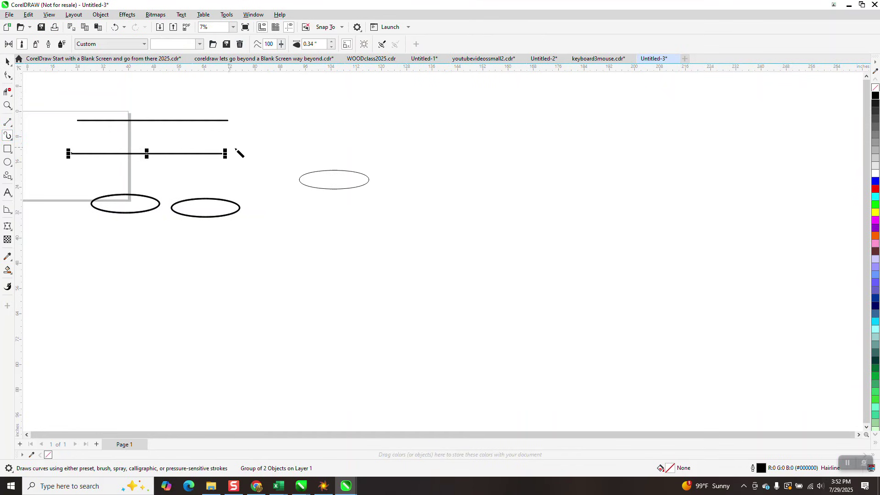
left_click(328, 171)
left_click(331, 46)
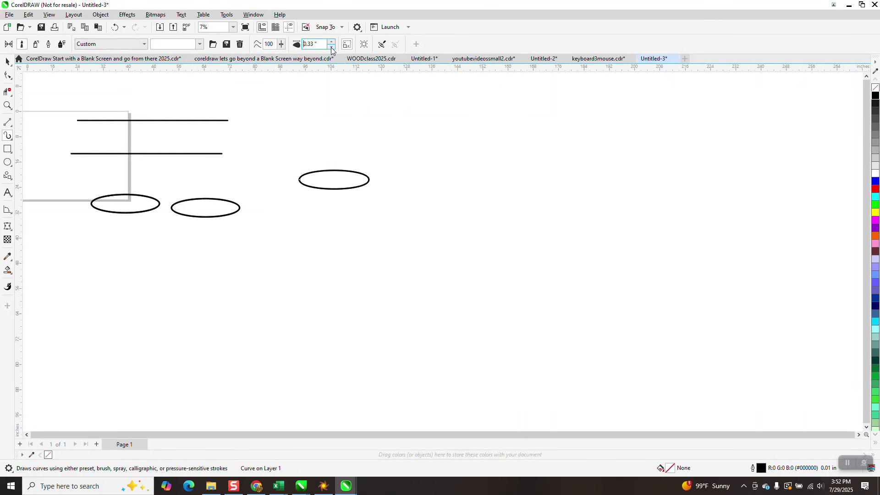
Increase the rope oval's stroke width to 0.48"
left_click(7, 107)
left_click_drag(301, 165, 369, 203)
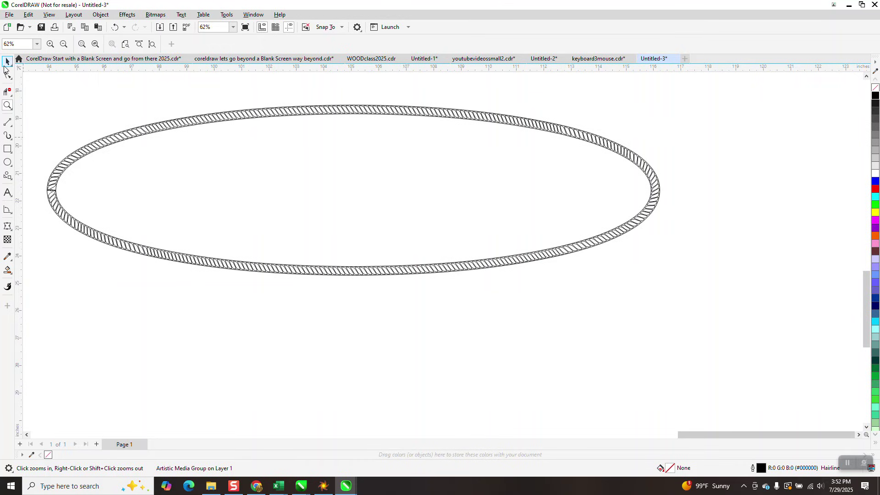
left_click(8, 61)
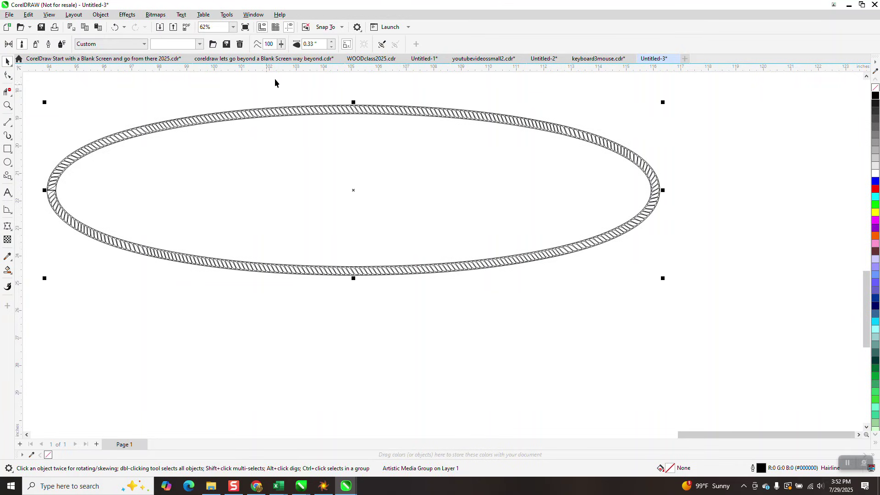
left_click(332, 41)
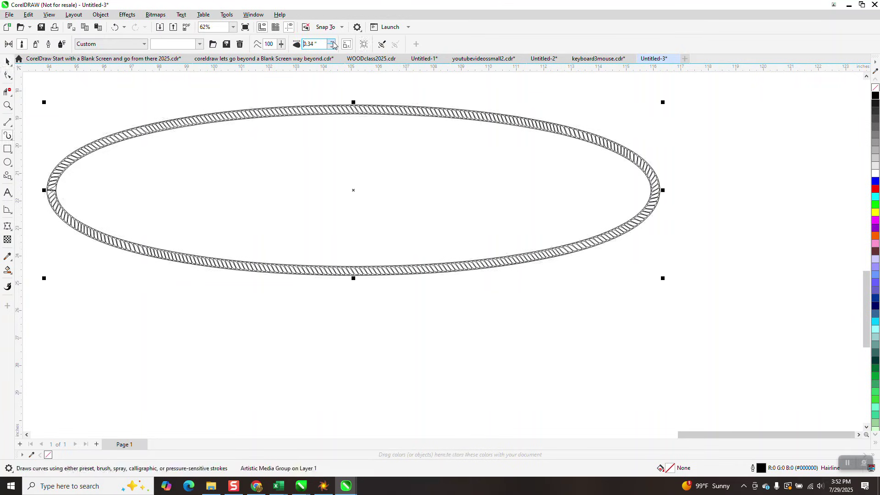
left_click(332, 41)
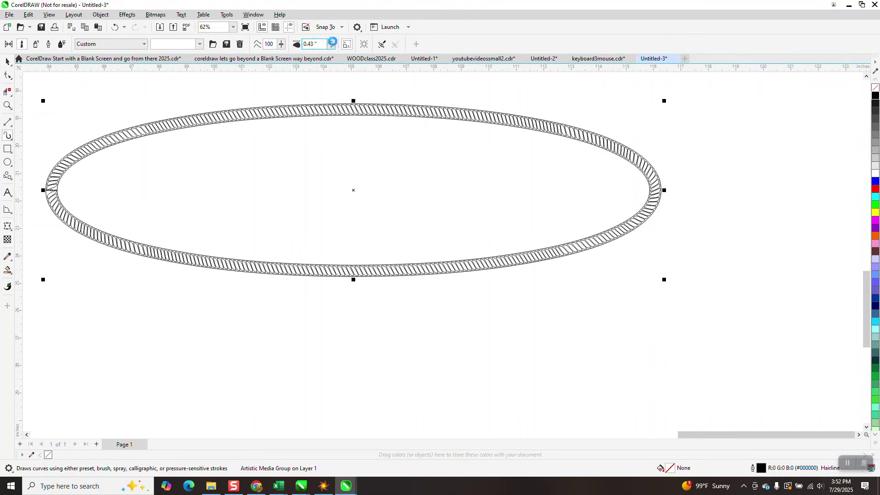
scroll(412, 183, "down", 3)
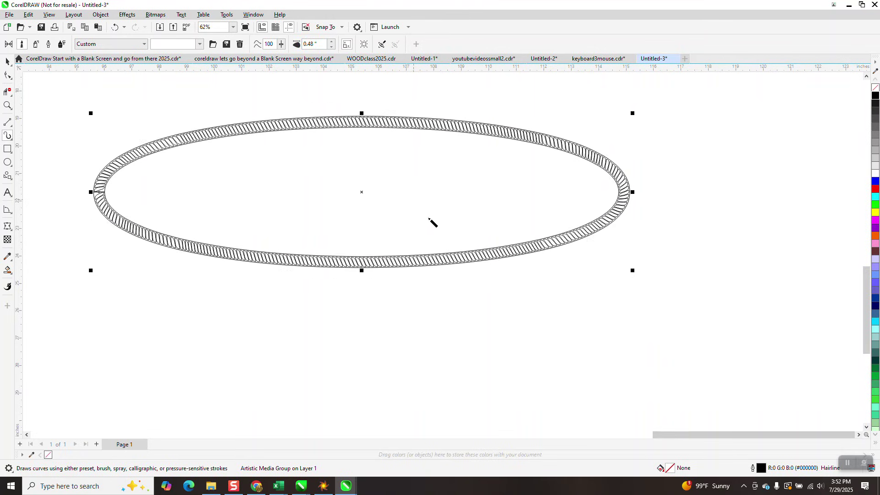
Break the Artistic Media group of the rope oval apart into the rope artwork and its guide ellipse
left_click(7, 105)
left_click_drag(170, 190, 216, 216)
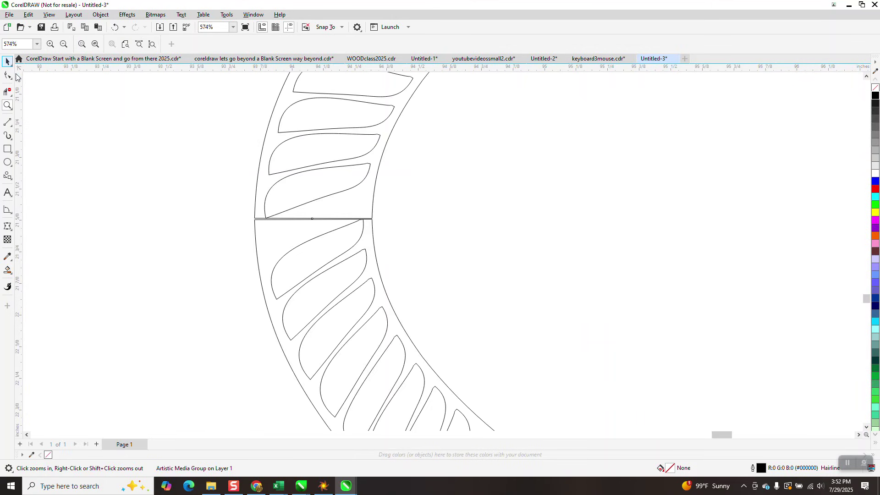
scroll(345, 255, "down", 1)
key("space")
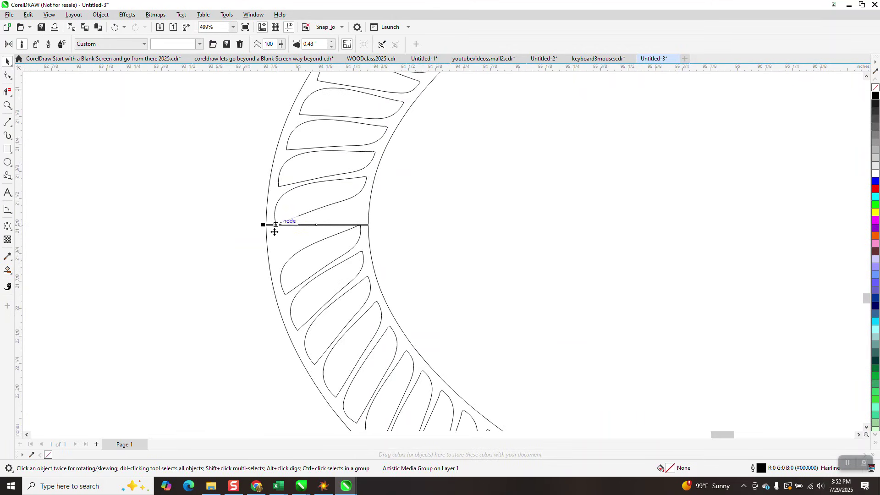
scroll(274, 232, "down", 1)
scroll(254, 211, "down", 8)
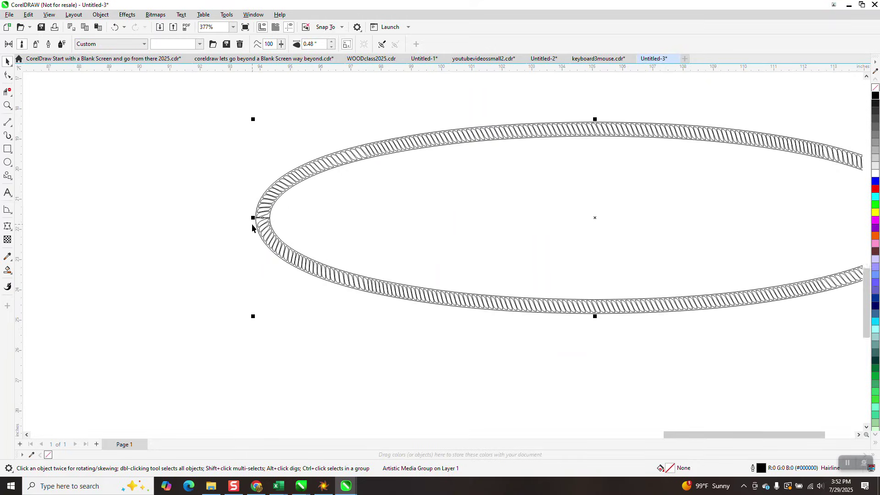
left_click(100, 15)
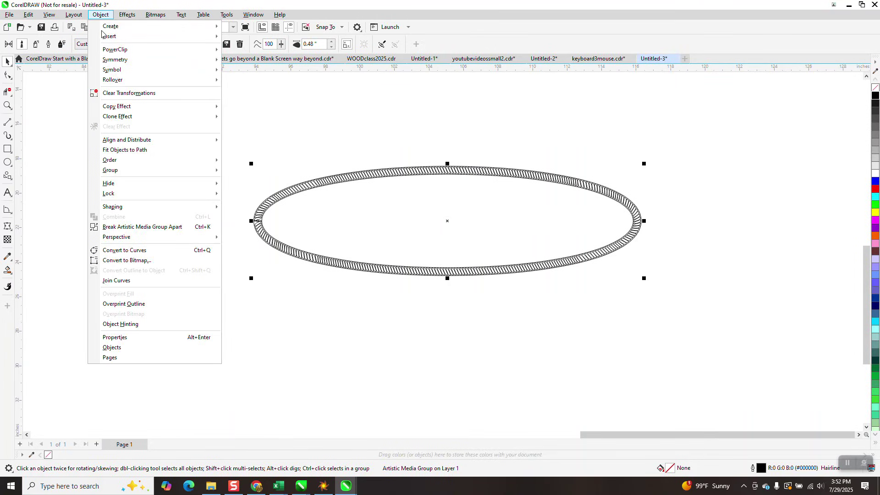
left_click(143, 227)
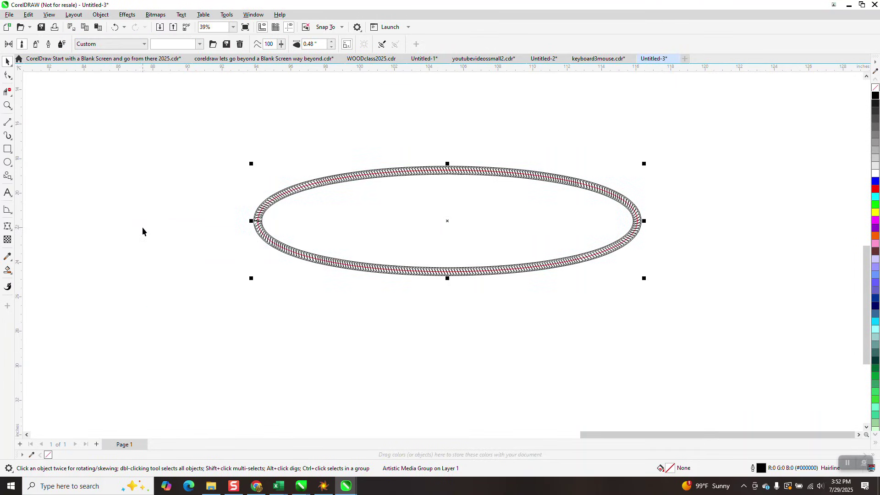
Move the red guide ellipse out of the rope oval to just below it, at about X 105.05", Y -28.13"
left_click(7, 105)
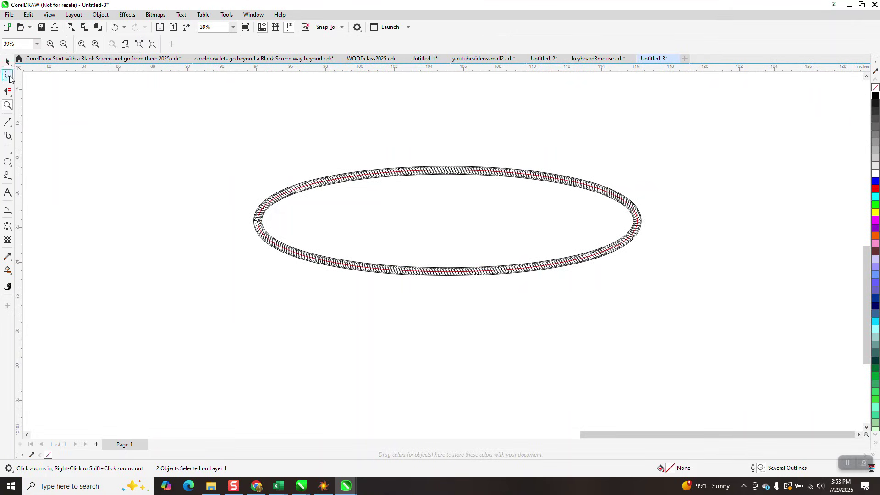
left_click(8, 61)
left_click(202, 180)
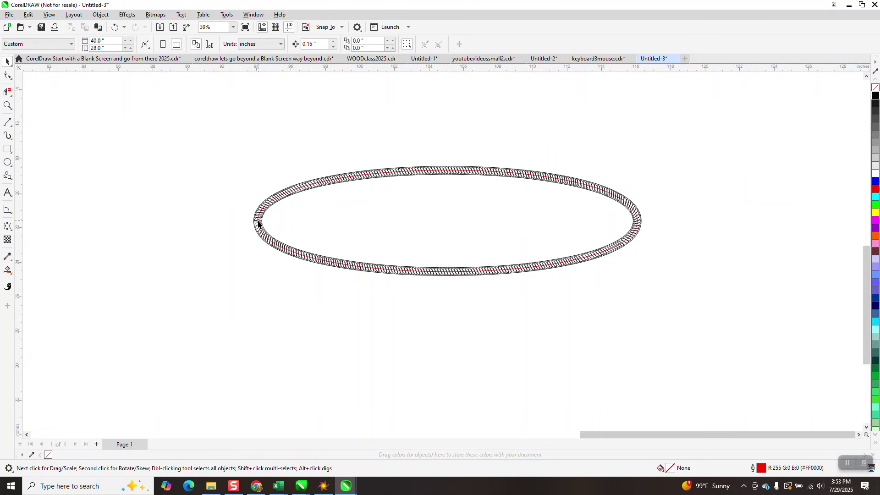
left_click_drag(258, 224, 268, 339)
scroll(384, 342, "down", 1)
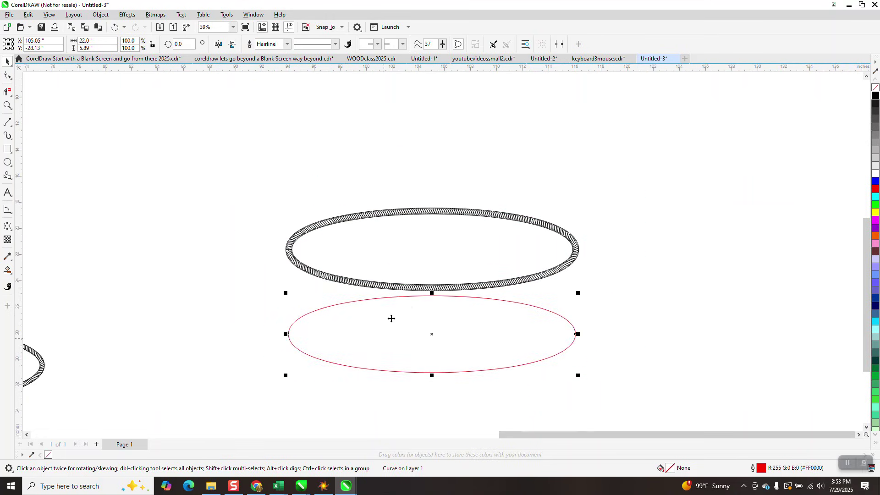
Ungroup all objects of the black rope oval so the outlines at its left-end seam are editable
left_click(6, 109)
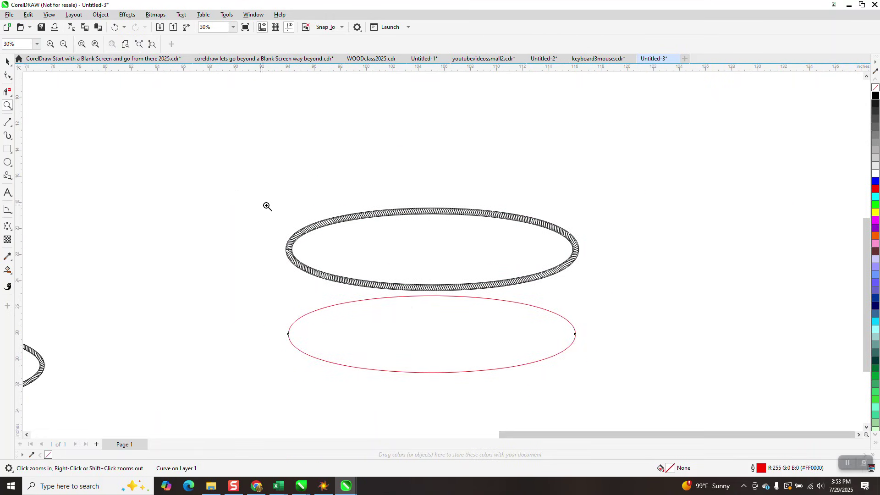
left_click(325, 271)
left_click(337, 249)
left_click_drag(212, 179, 323, 236)
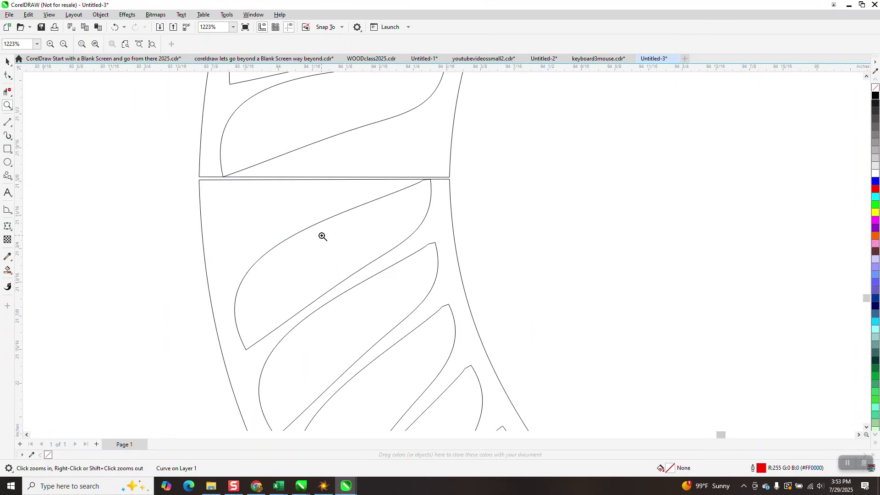
left_click(7, 61)
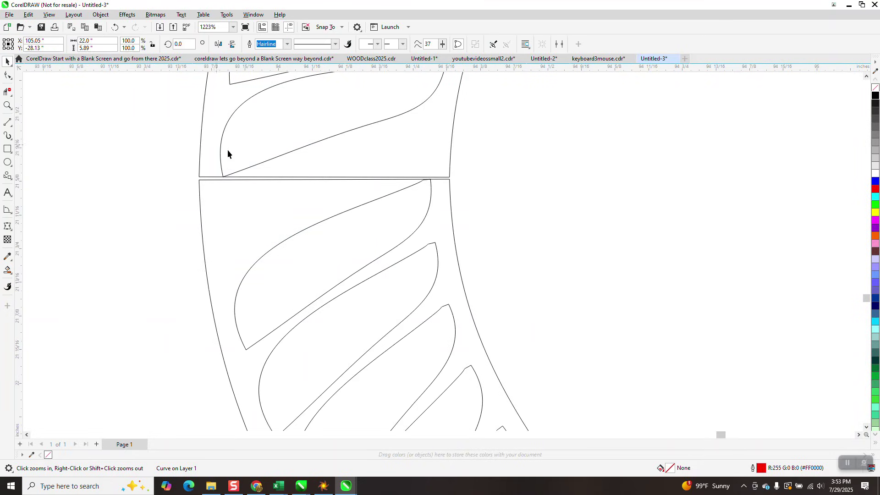
left_click(258, 179)
left_click(258, 180)
left_click(100, 14)
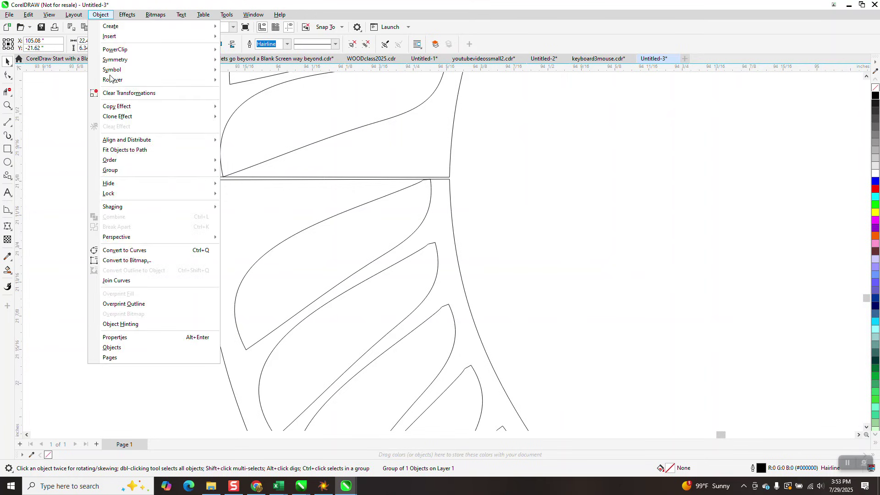
mouse_move(214, 171)
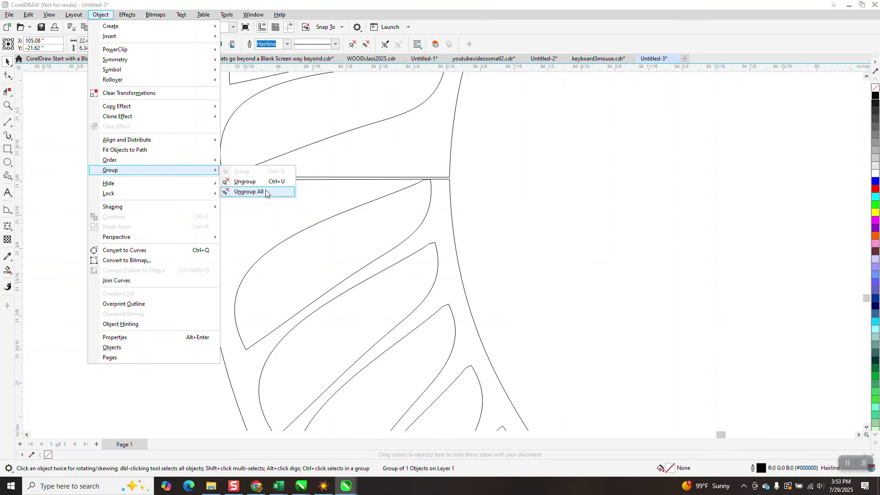
left_click(245, 191)
Close the seam gap by moving the two lower corner nodes of the rope outline onto the upper seam corners
key("F10")
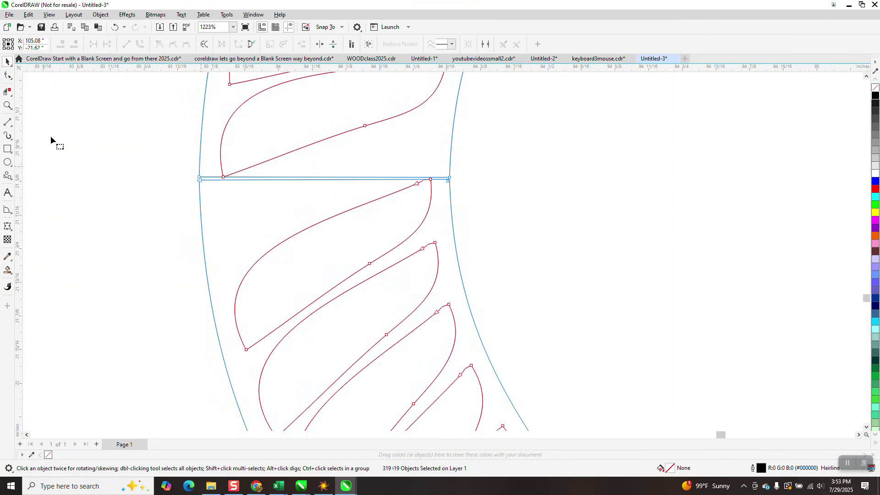
left_click(8, 105)
left_click_drag(161, 152, 287, 202)
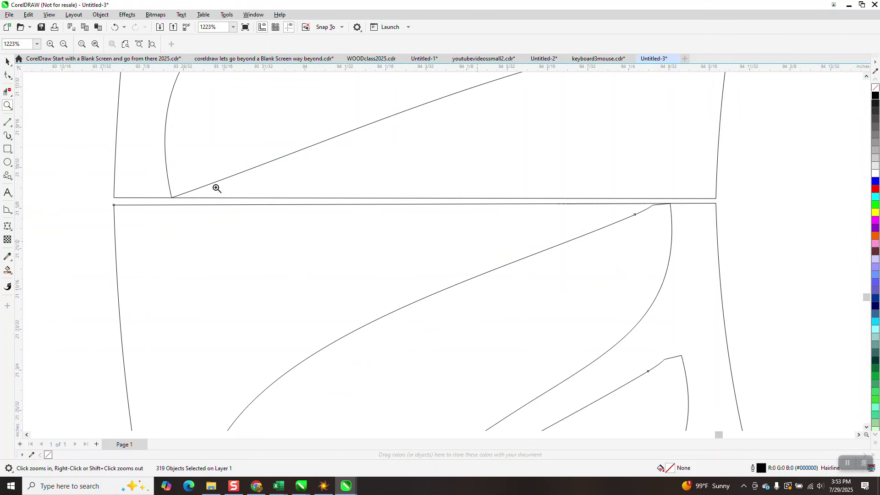
left_click(8, 75)
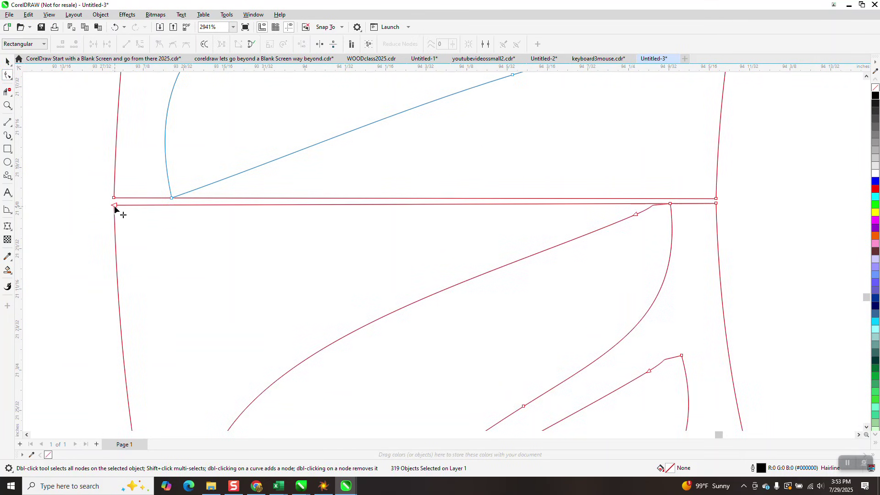
left_click_drag(114, 205, 115, 202)
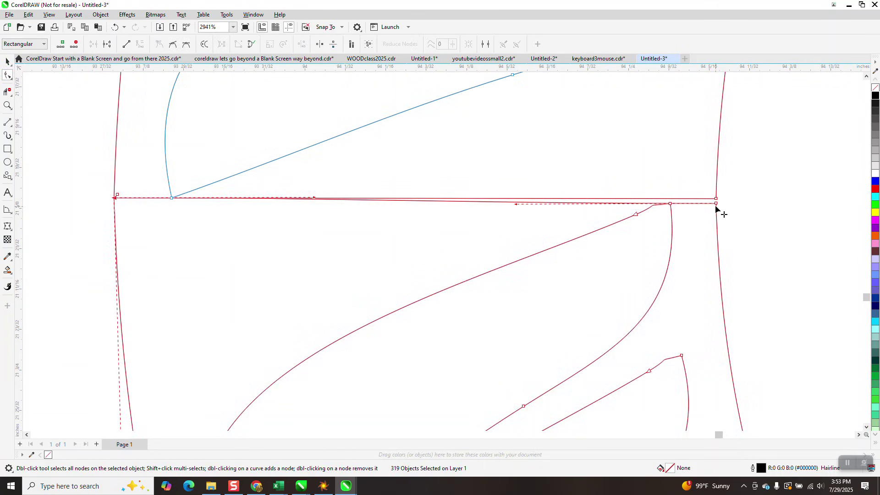
left_click_drag(716, 203, 716, 199)
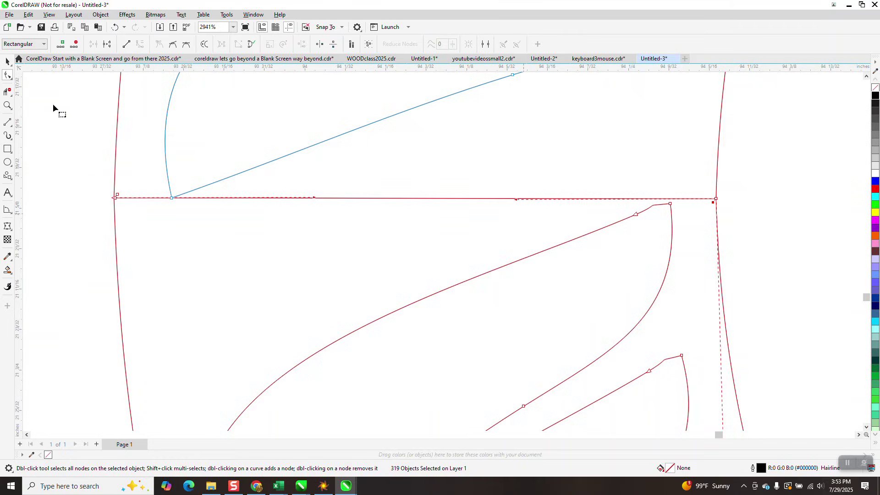
Remove the line segments crossing the rope at the seam with Virtual Segment Delete
left_click(8, 91)
left_click_drag(387, 184, 386, 216)
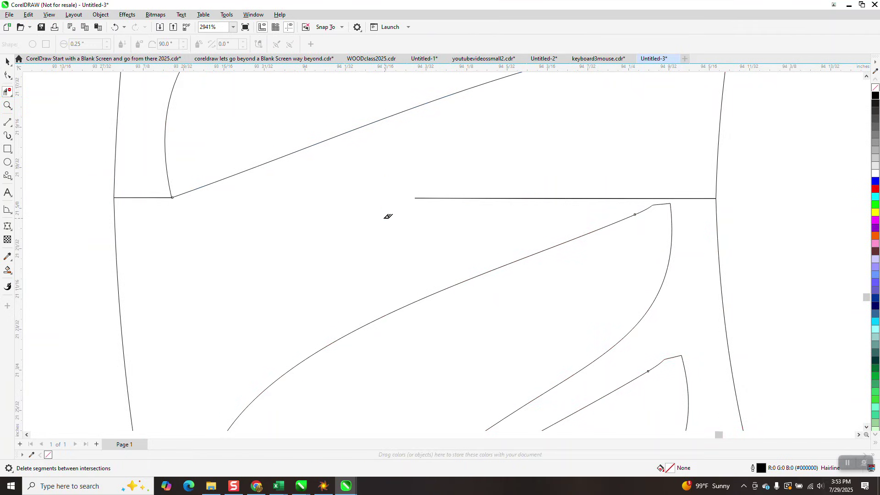
left_click_drag(168, 194, 160, 213)
left_click(639, 198)
scroll(573, 282, "down", 4)
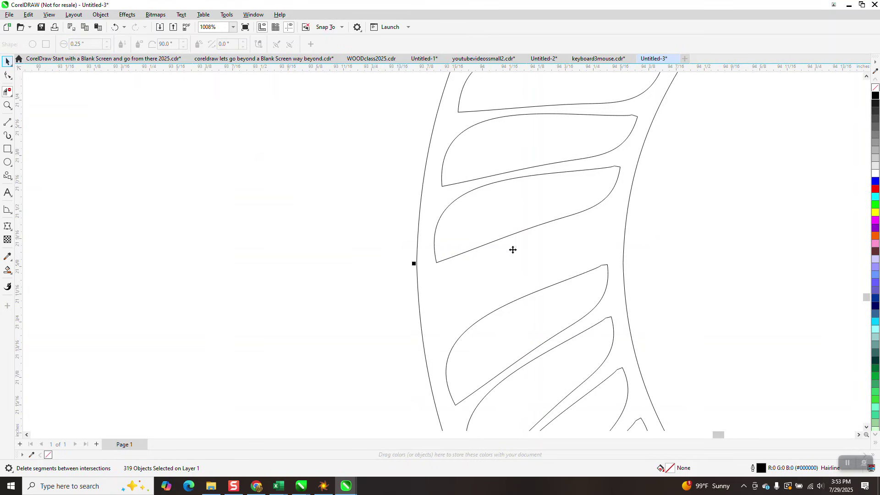
scroll(484, 276, "down", 4)
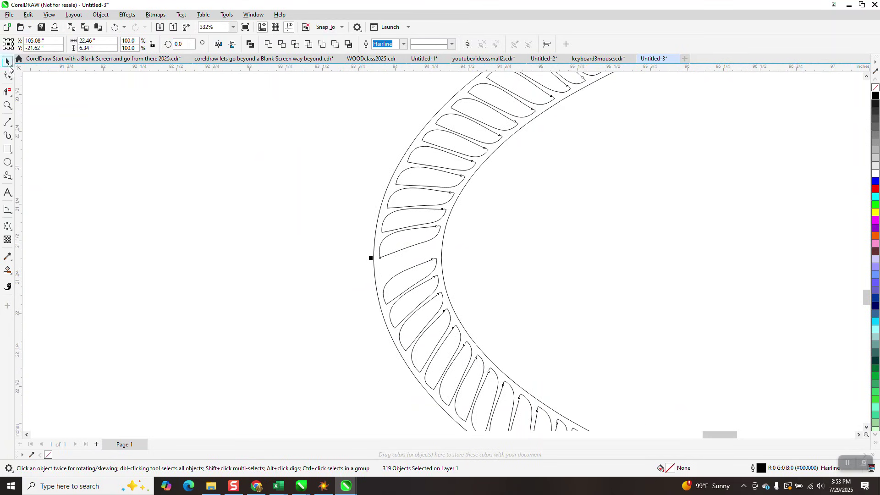
Create a cyan Smart Fill copy, without outline, of the strand directly below the seam gap
left_click(8, 272)
left_click(410, 282)
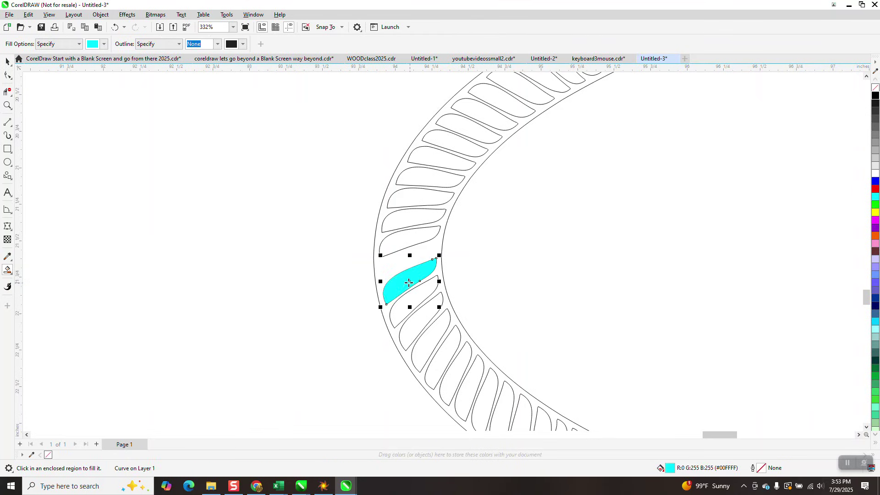
left_click(8, 61)
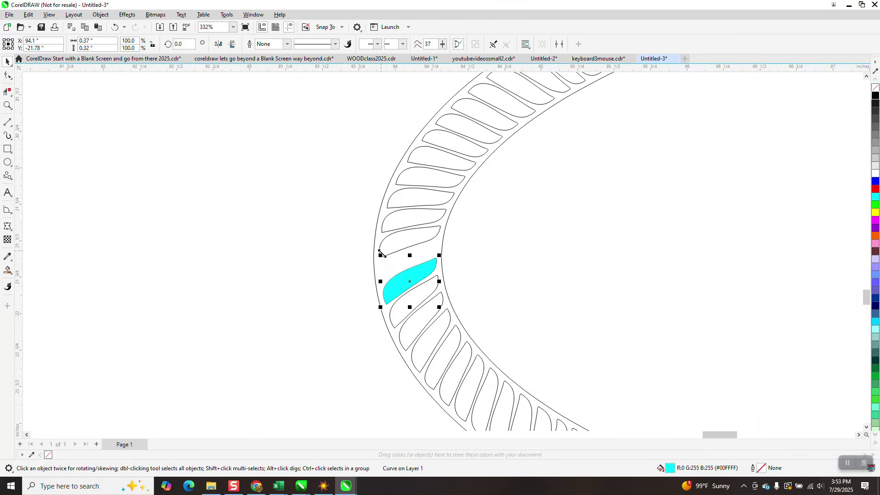
Move the cyan strand up into the empty space at the seam, at about X 94.08", Y -21.66"
scroll(270, 254, "down", 6)
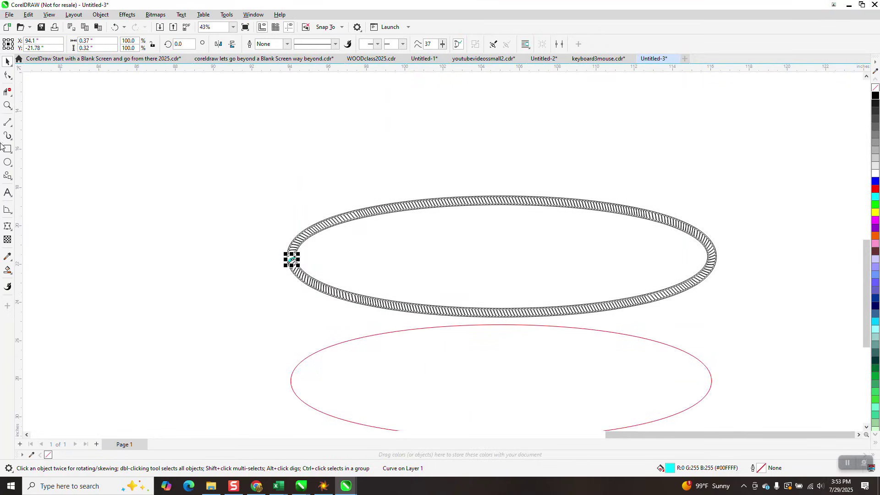
left_click(8, 106)
left_click_drag(280, 237, 329, 282)
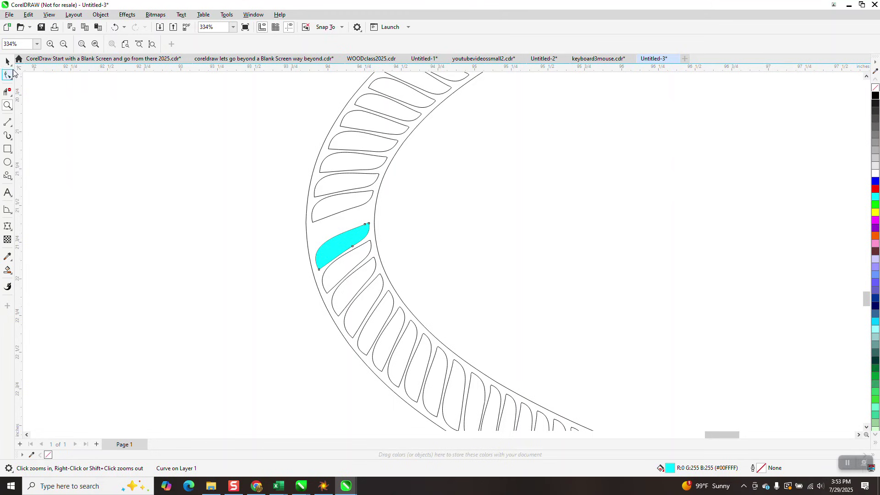
left_click(8, 61)
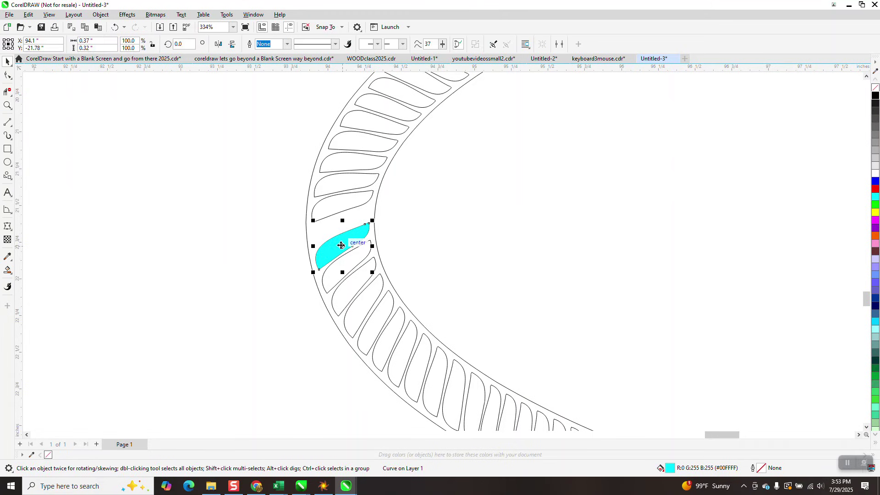
left_click_drag(341, 246, 339, 229)
Rotate the cyan strand to about 352.7° and fit it between the neighbouring strands at about X 94.09", Y -21.64"
left_click(8, 106)
left_click_drag(247, 177, 544, 318)
key("space")
left_click(320, 183)
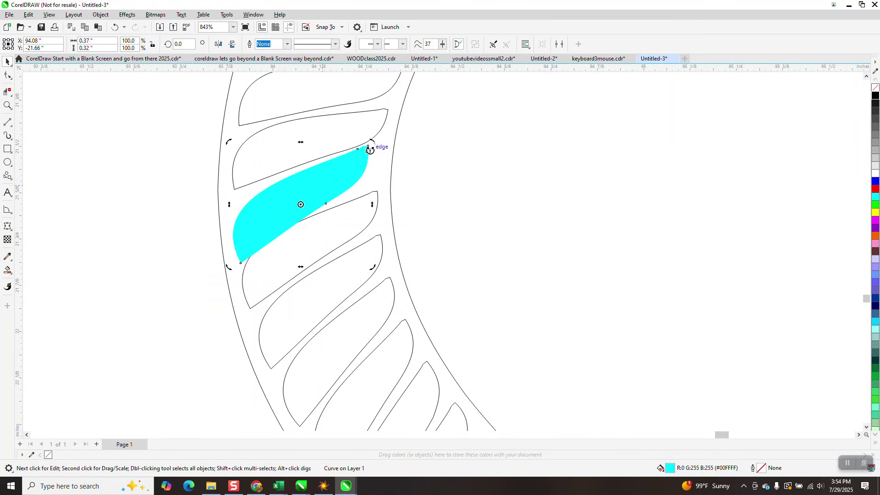
left_click_drag(367, 148, 355, 177)
left_click(438, 178)
left_click(350, 180)
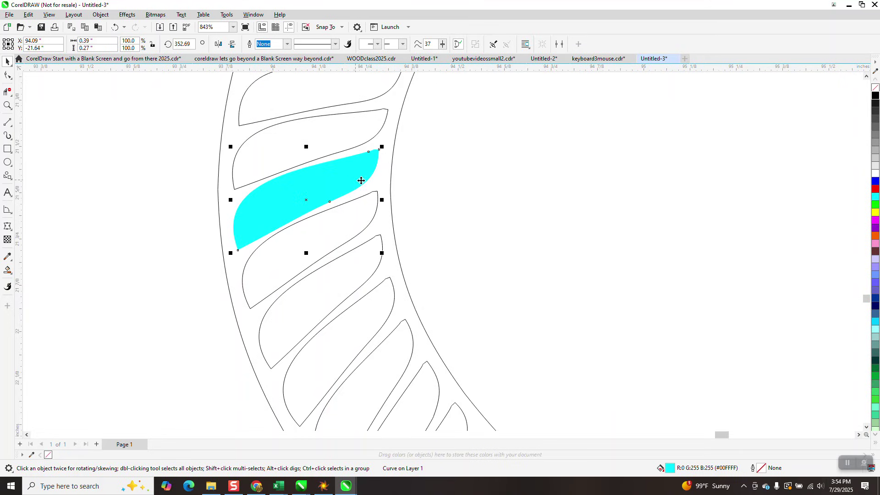
Remove the added strand's cyan fill and give it a black hairline outline to match the rope
left_click(876, 88)
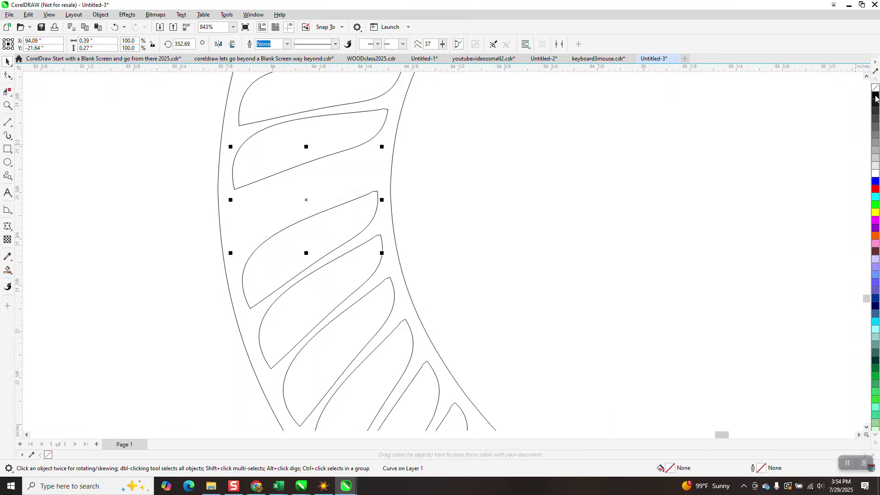
right_click(875, 95)
scroll(405, 253, "down", 6)
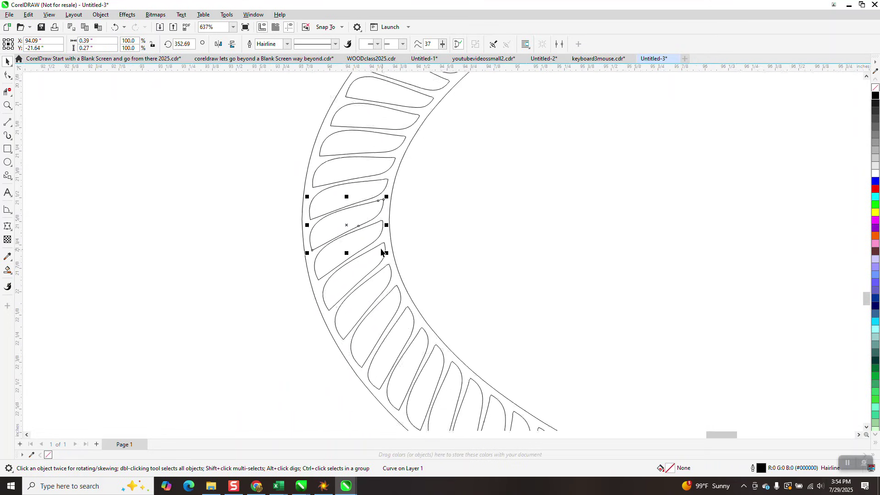
scroll(341, 252, "down", 6)
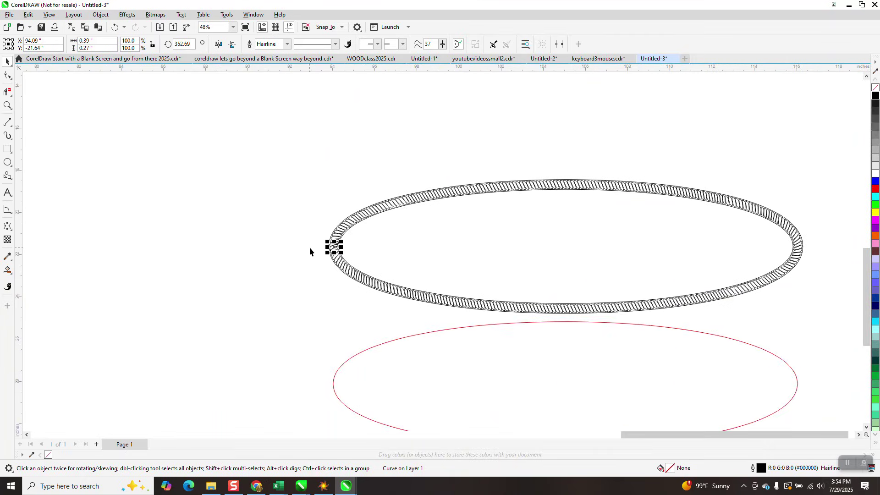
Set the Smart Fill color to black without outline and undo the first trial fill on the rope
left_click(7, 106)
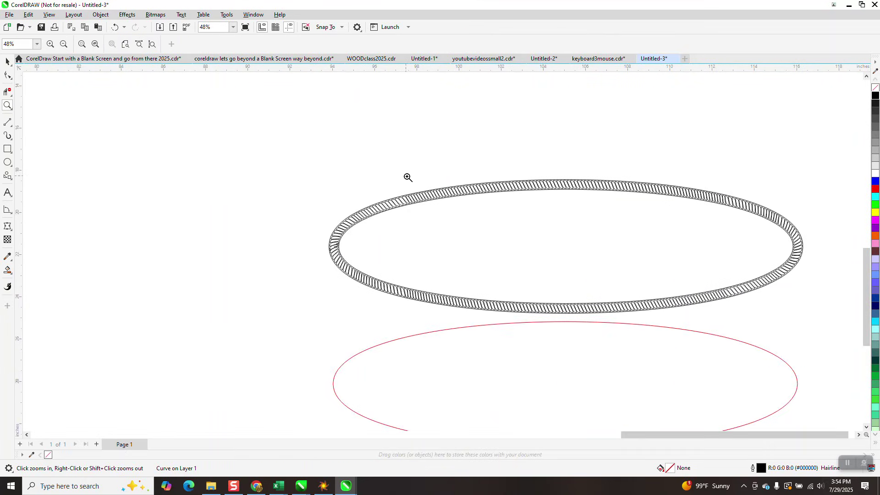
left_click_drag(406, 175, 486, 215)
scroll(458, 209, "down", 6)
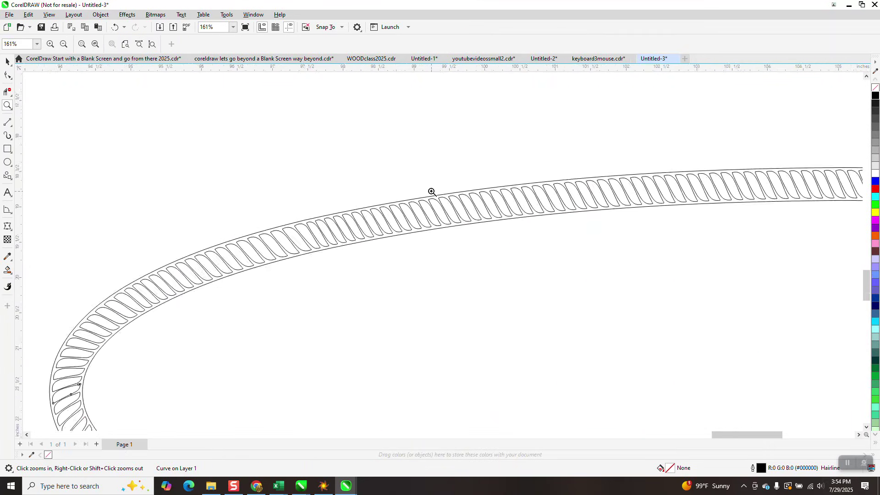
left_click(12, 274)
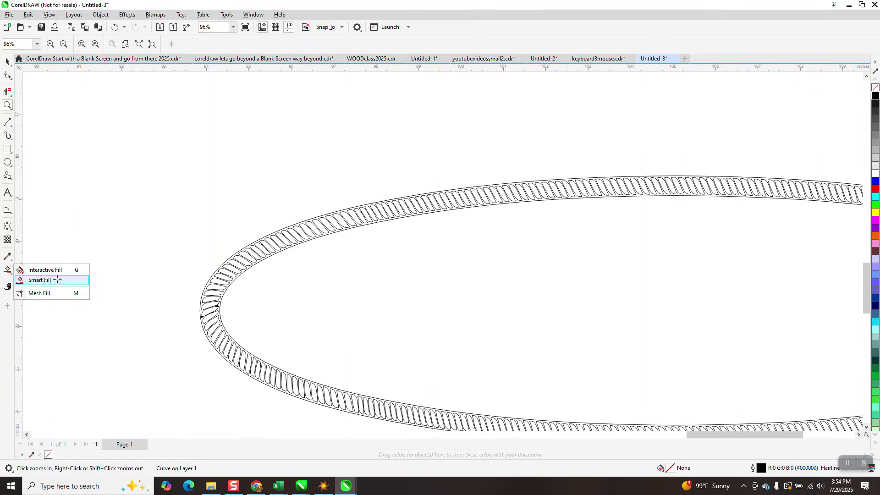
left_click(38, 282)
left_click(104, 44)
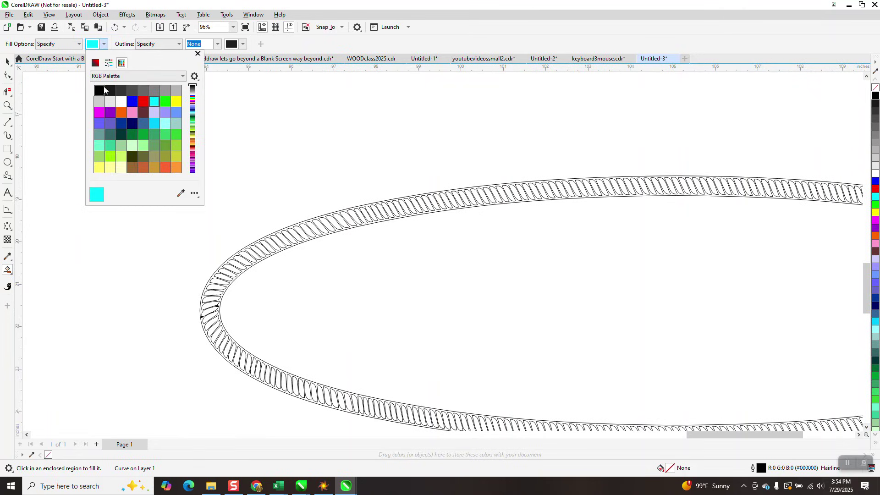
left_click(99, 91)
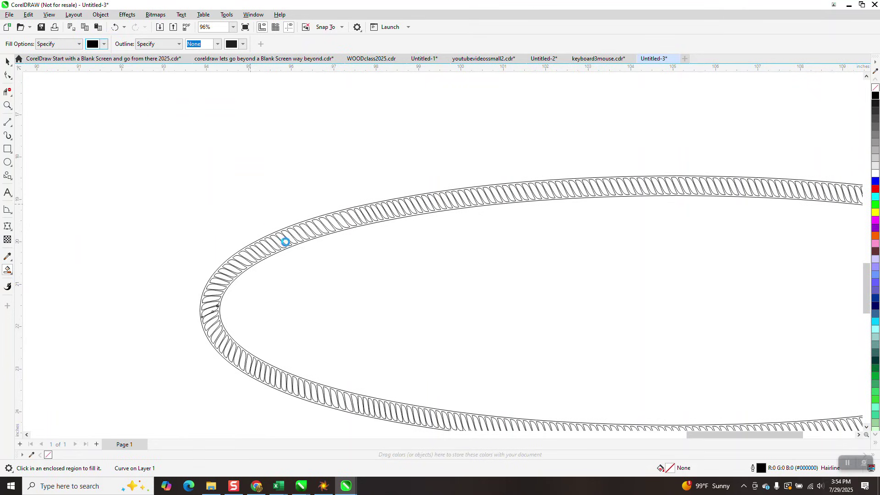
key("ctrl+z")
Fill the rope's background around and between the strands with black Smart Fill, without outline
left_click(7, 105)
left_click_drag(271, 220, 332, 266)
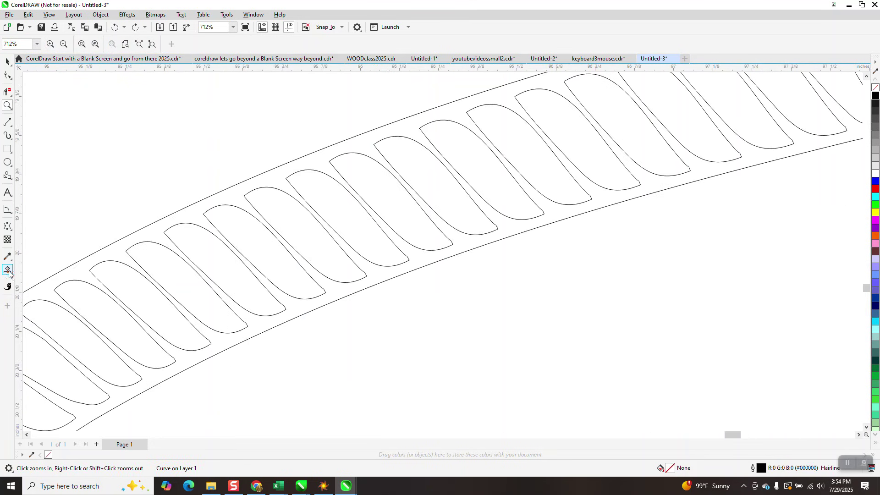
left_click(8, 271)
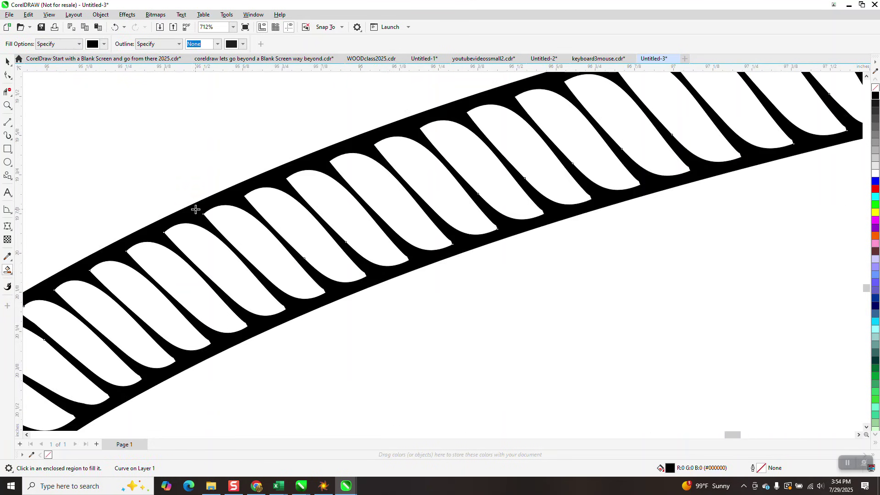
scroll(197, 206, "down", 5)
scroll(171, 219, "down", 1)
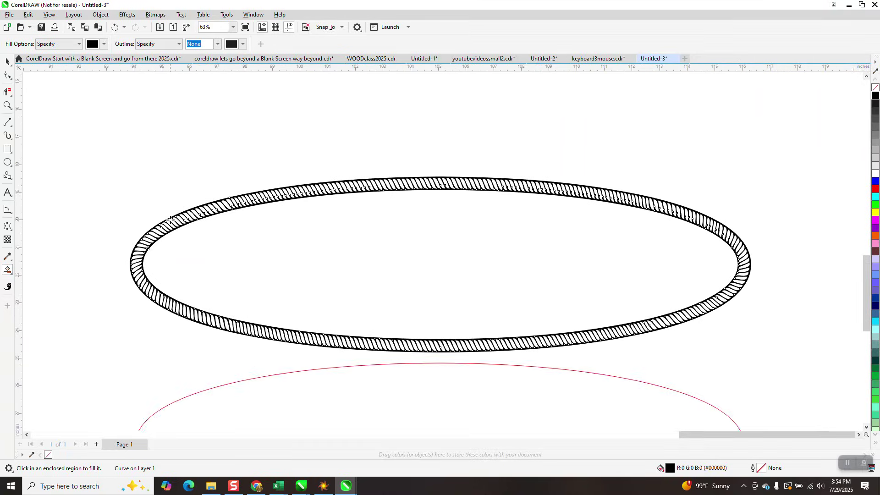
scroll(170, 219, "down", 1)
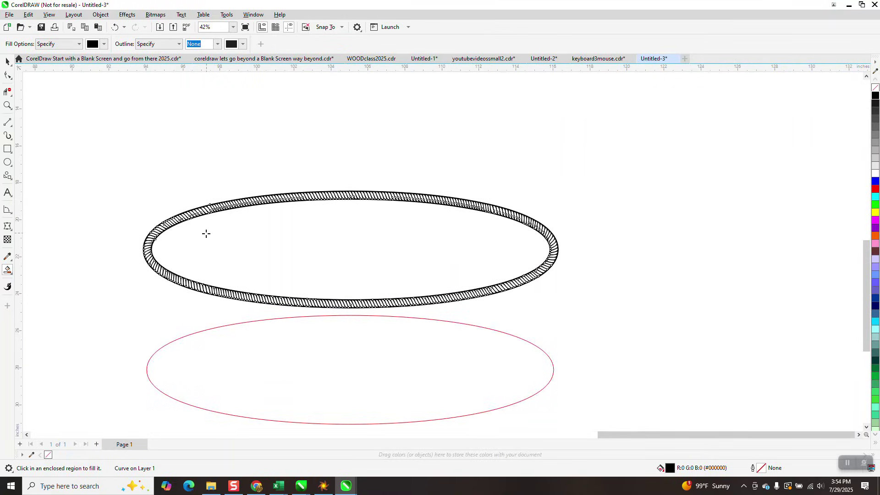
scroll(227, 235, "down", 1)
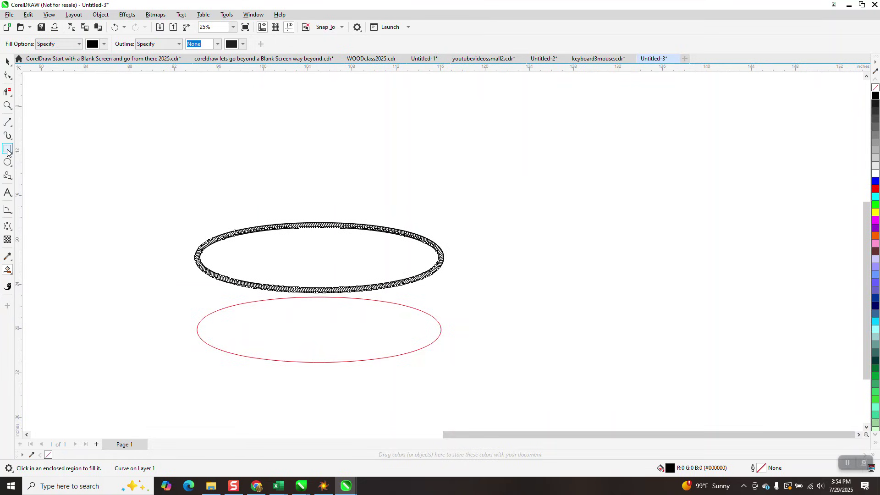
Switch to the squiggles allPLUS NEW ONESX5.cdr document, dismiss its text update notice and view the ornaments on page 2
left_click(8, 136)
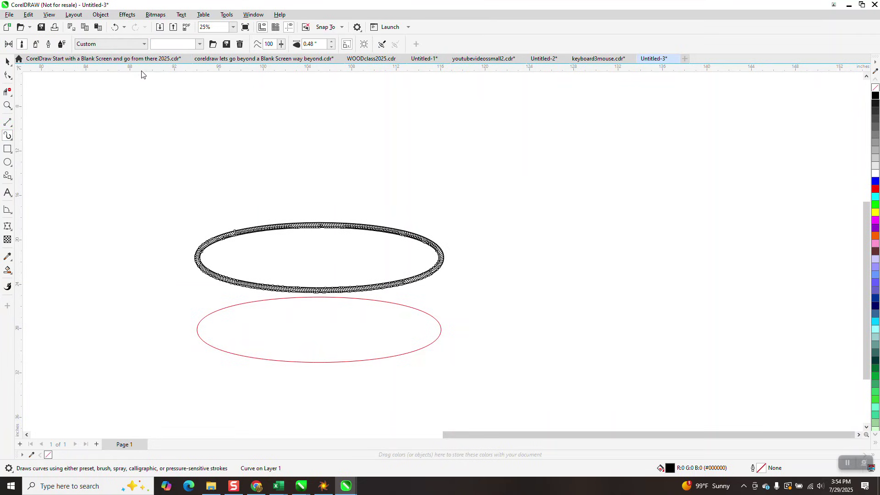
left_click(302, 486)
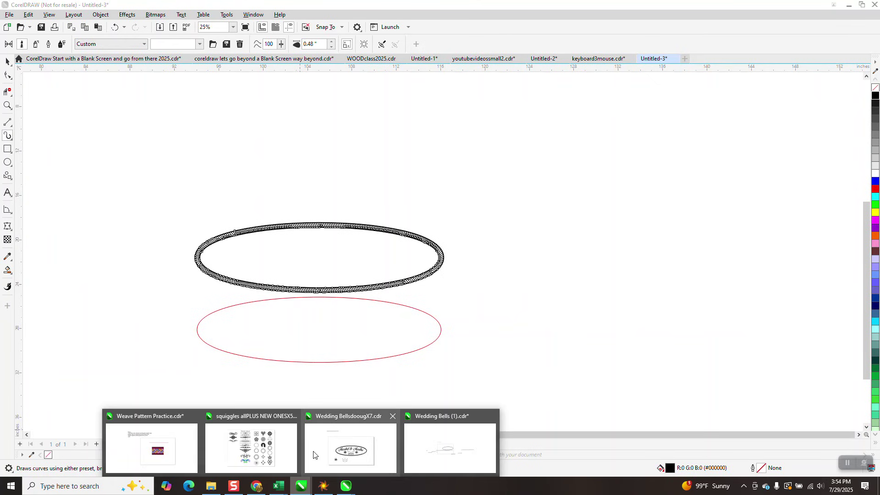
left_click(285, 451)
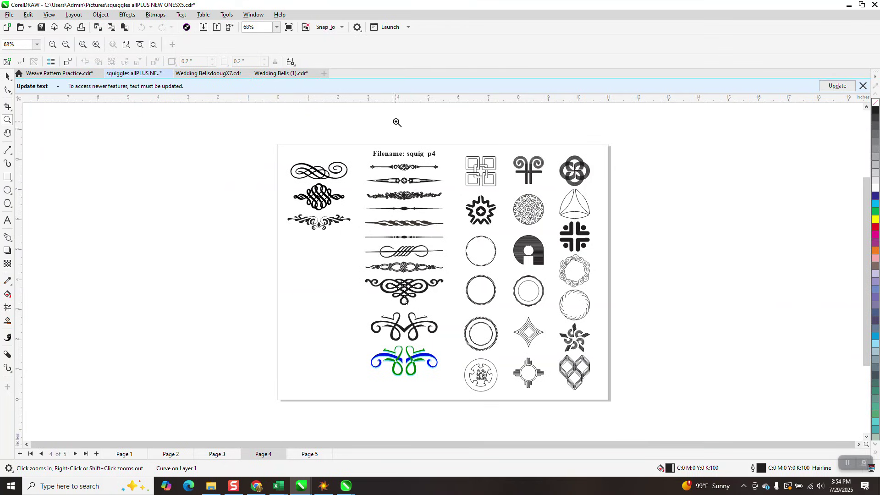
left_click(863, 86)
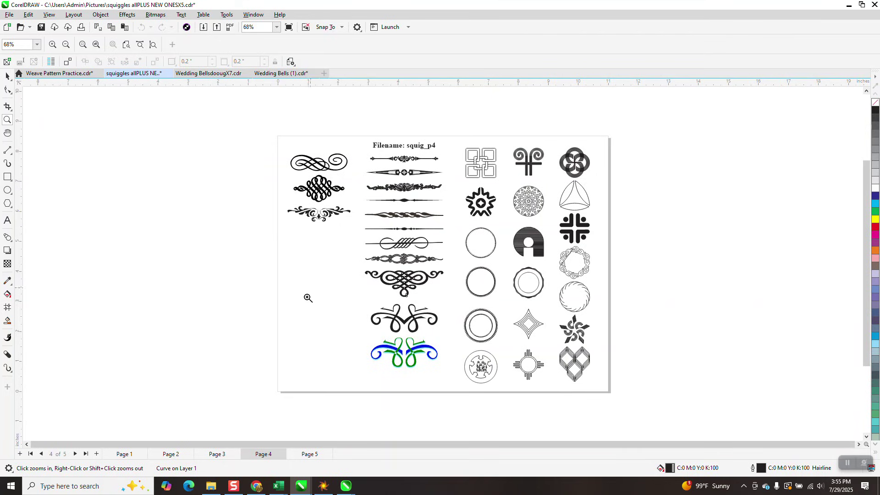
left_click(183, 455)
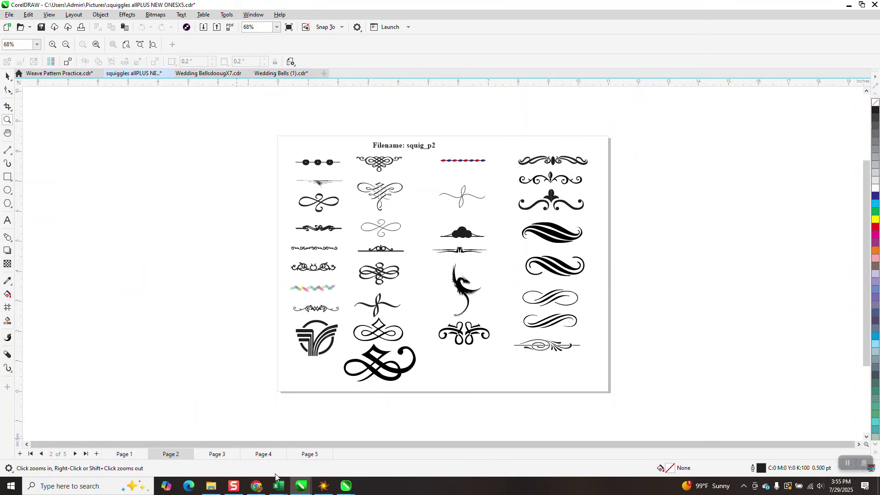
Switch to the Wedding BellsdoougX7.cdr document with the finished wedding oval
mouse_move(300, 487)
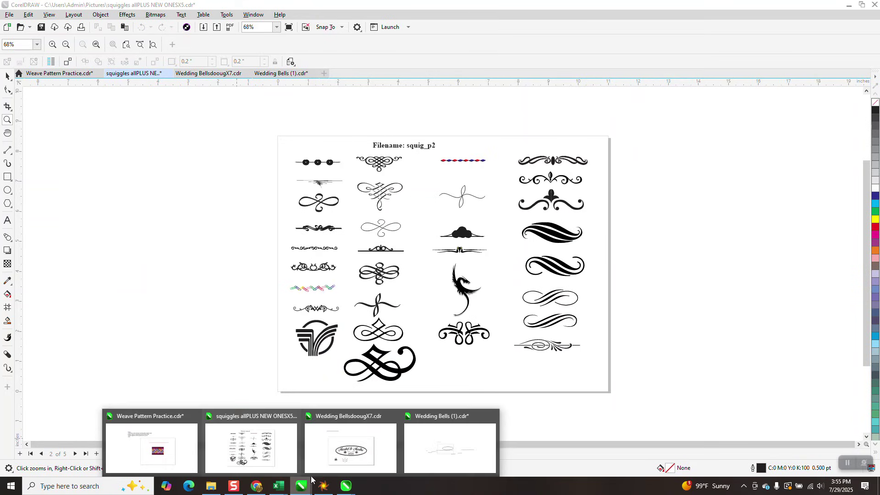
left_click(334, 454)
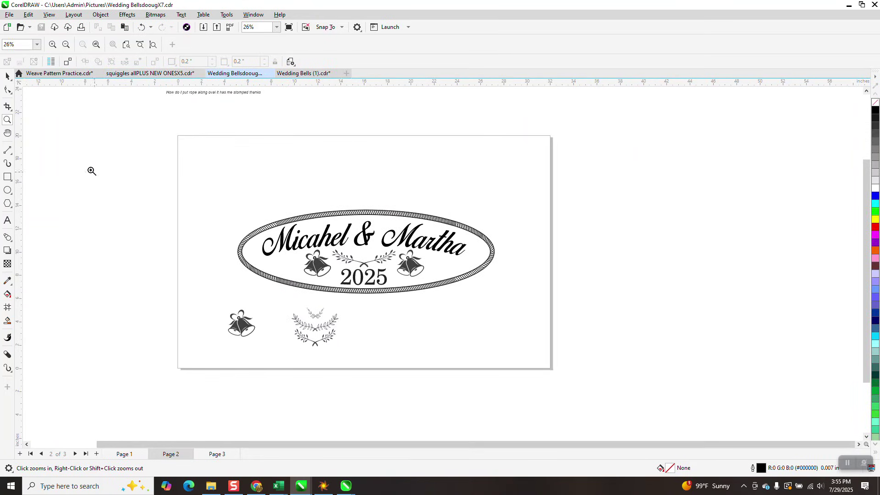
left_click(8, 107)
left_click_drag(238, 210, 352, 275)
left_click(81, 98)
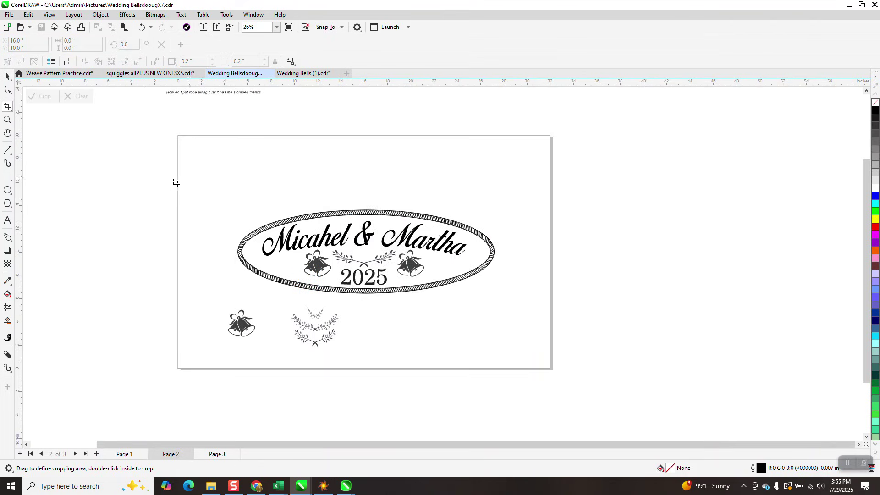
Examine the rope border at the left end of the wedding oval and then the whole design
left_click(7, 120)
left_click_drag(242, 214, 313, 285)
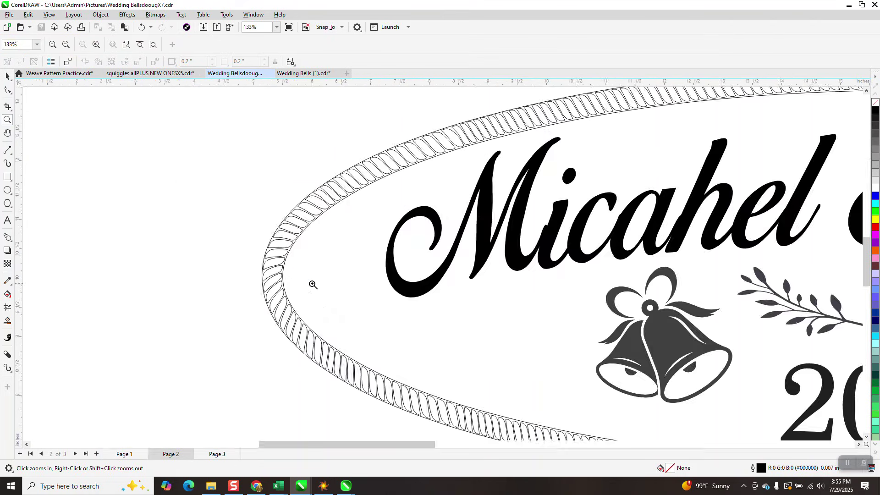
scroll(315, 285, "down", 5)
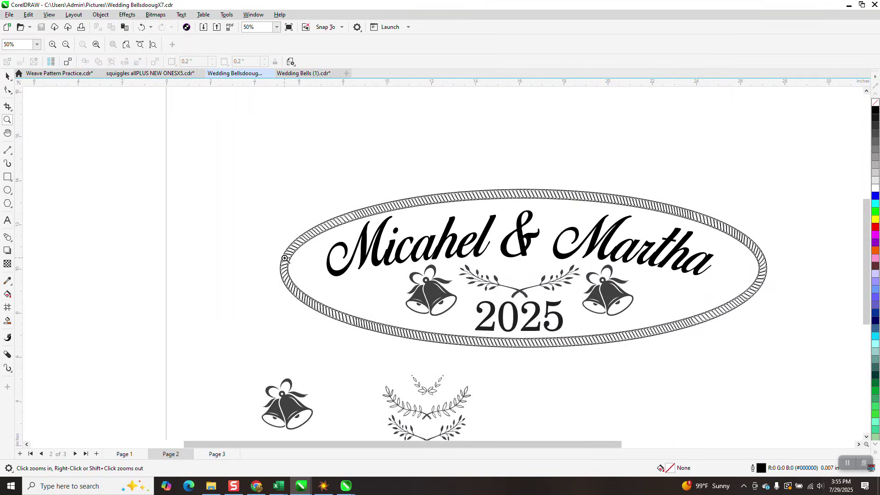
scroll(462, 327, "down", 1)
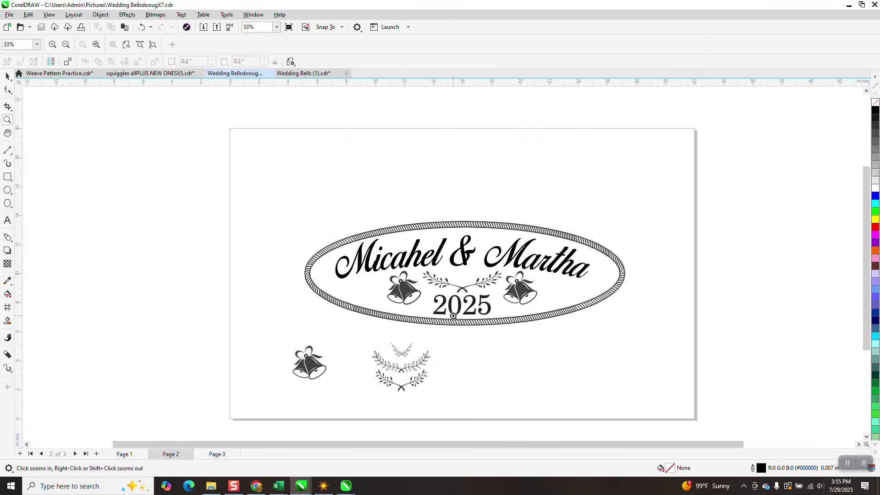